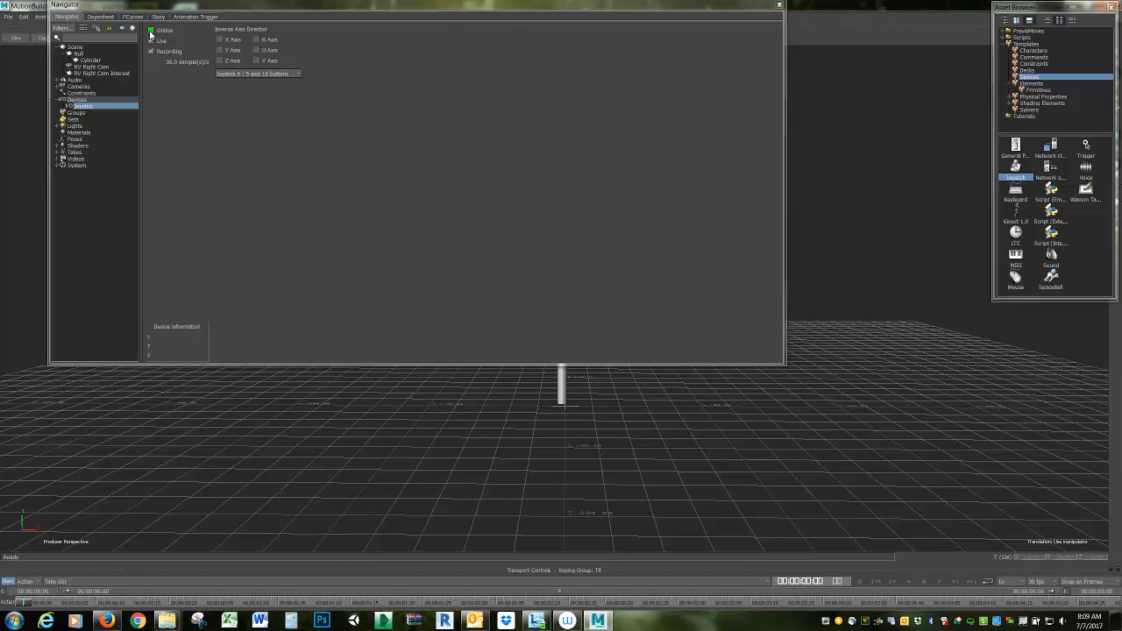
- Check the joystick device's Online and Recording options and its list of available joysticks
{"action": "left_click", "coordinate": [151, 31]}
{"action": "left_click", "coordinate": [151, 30]}
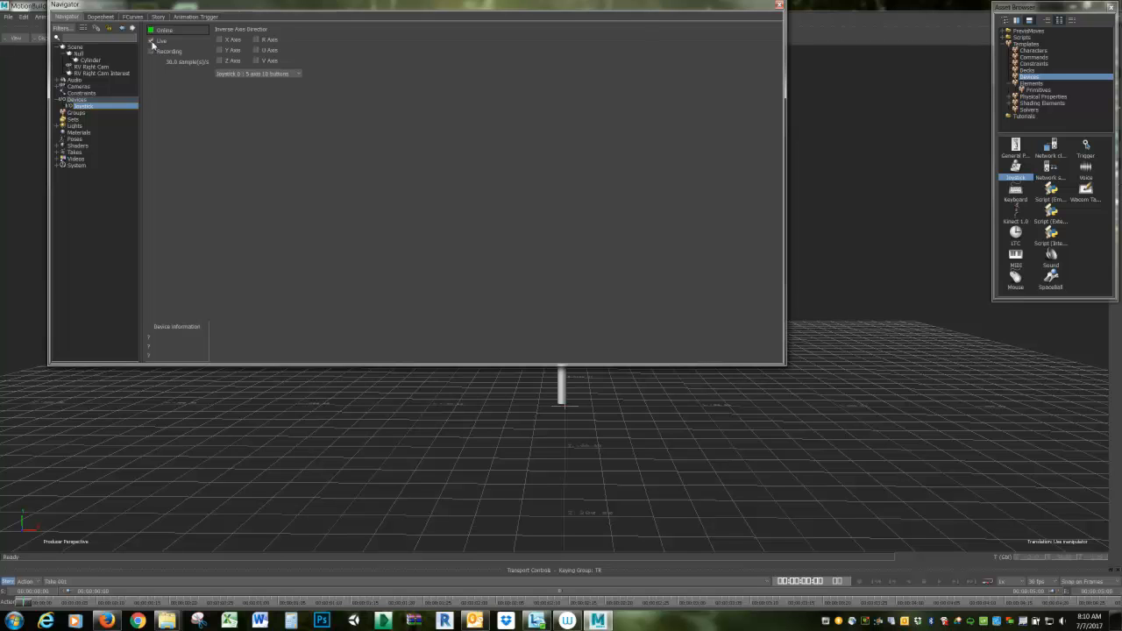
{"action": "left_click", "coordinate": [151, 52]}
{"action": "left_click", "coordinate": [296, 73]}
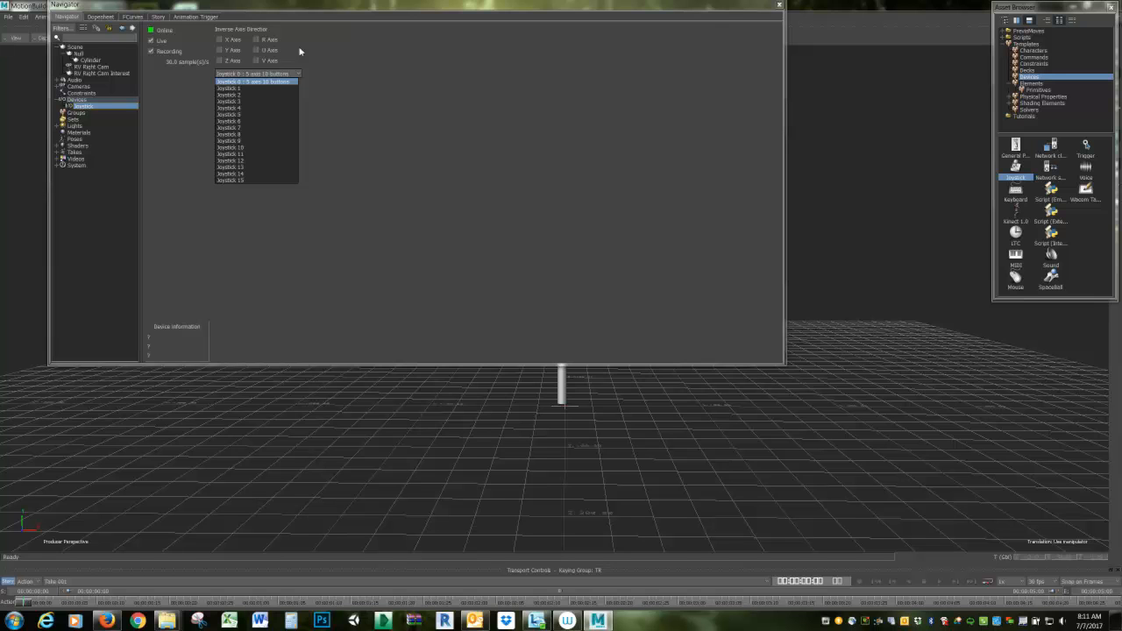
{"action": "left_click", "coordinate": [298, 51]}
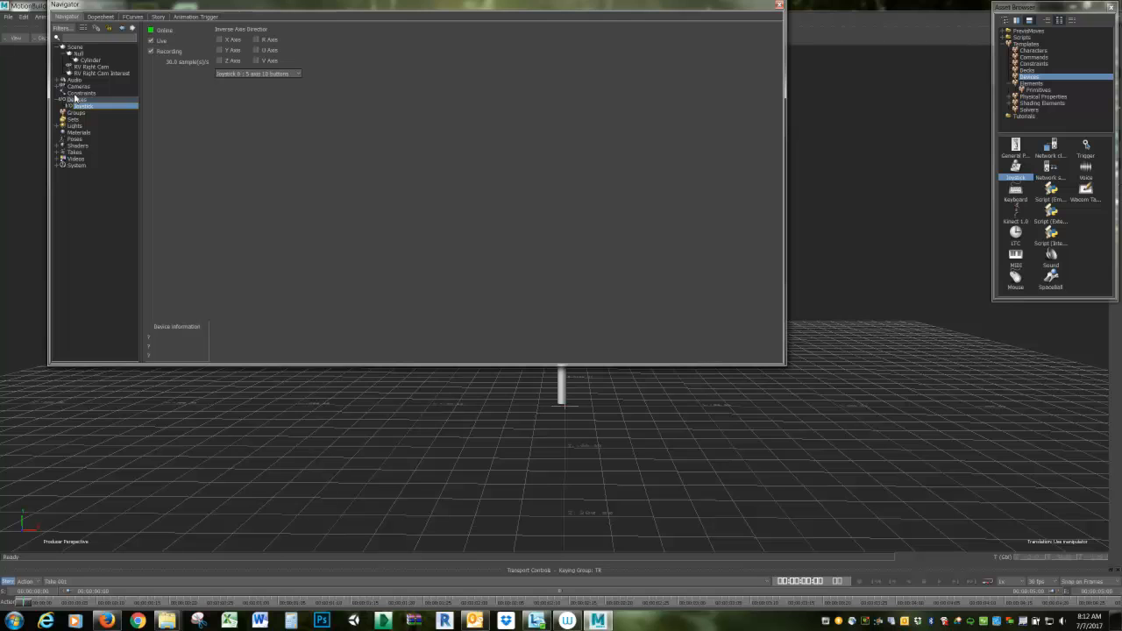
- Add a Relation constraint template to the scene's Constraints and expand that branch to show it
{"action": "left_click", "coordinate": [75, 94]}
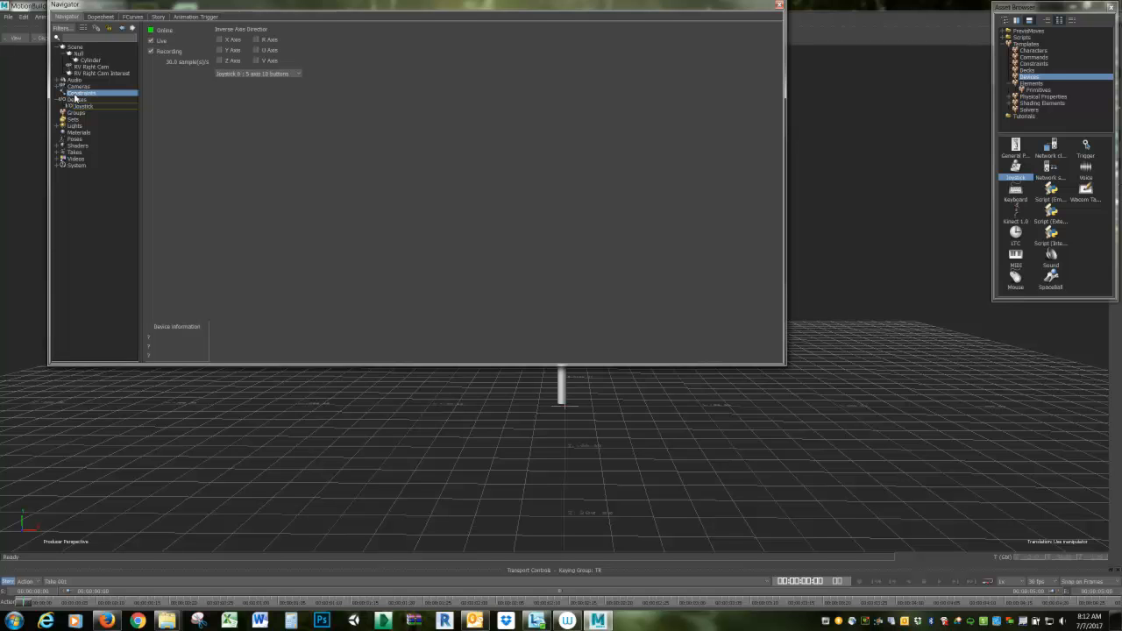
{"action": "left_click", "coordinate": [1035, 63]}
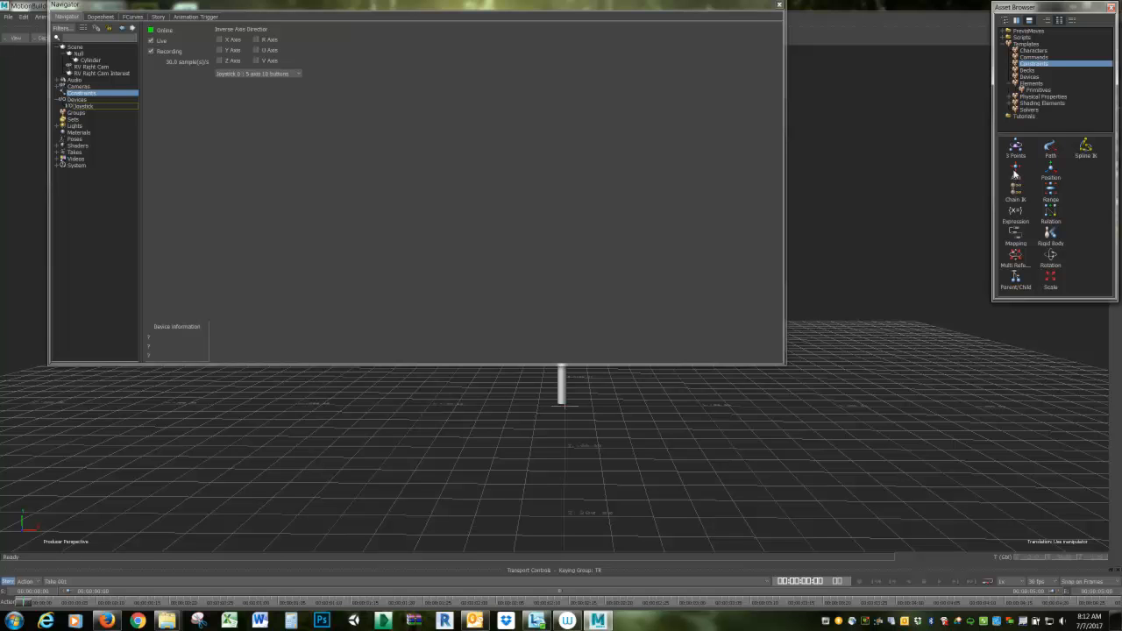
{"action": "left_click", "coordinate": [1051, 213]}
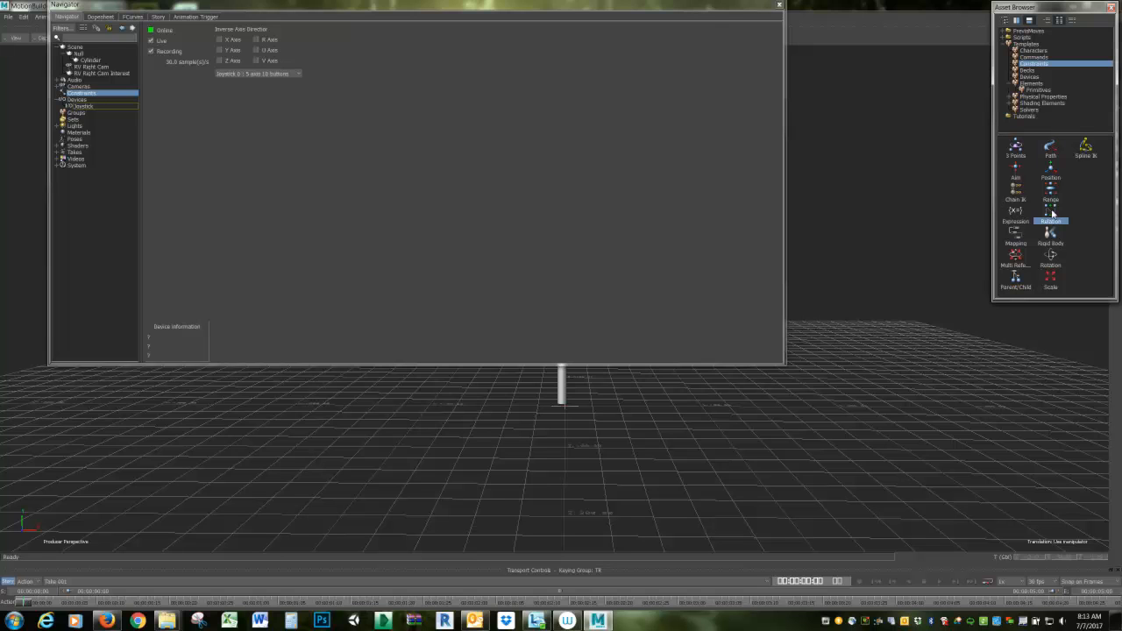
{"action": "left_click_drag", "start_coordinate": [1052, 213], "coordinate": [77, 98]}
{"action": "left_click", "coordinate": [79, 93]}
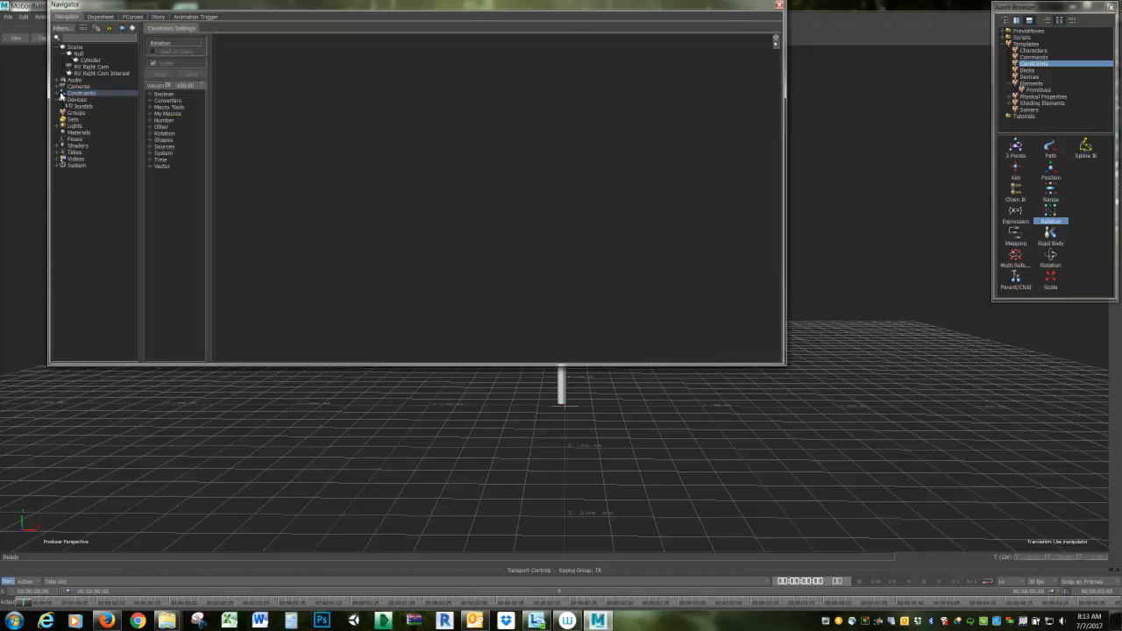
{"action": "left_click", "coordinate": [60, 93]}
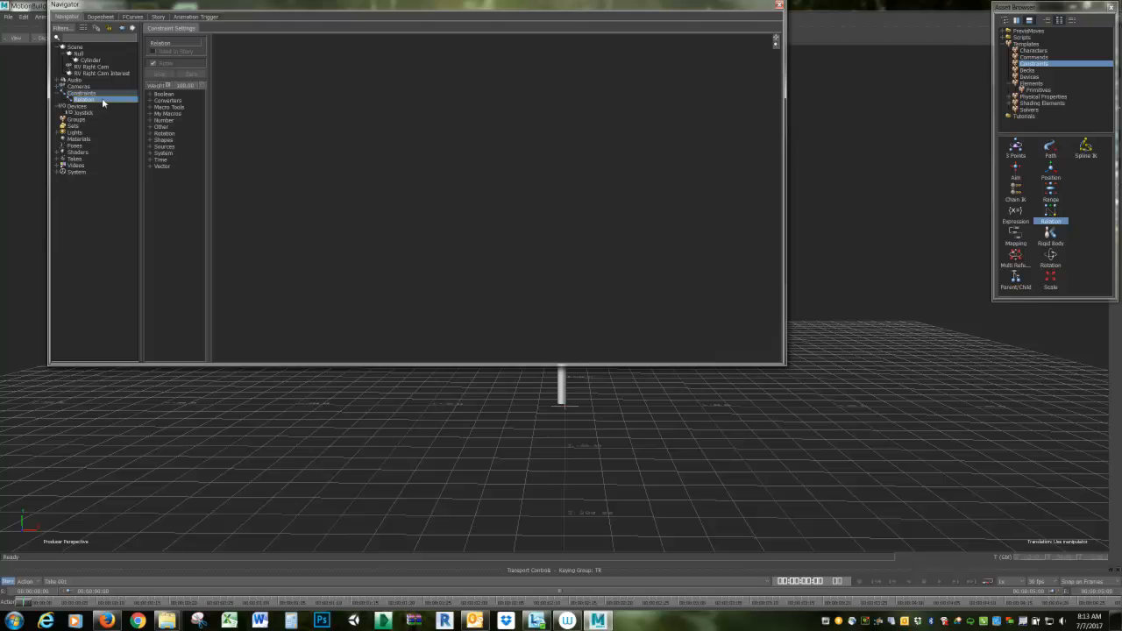
- Add a Chain IK constraint to the scene and delete it again
{"action": "left_click_drag", "start_coordinate": [1020, 189], "coordinate": [85, 99]}
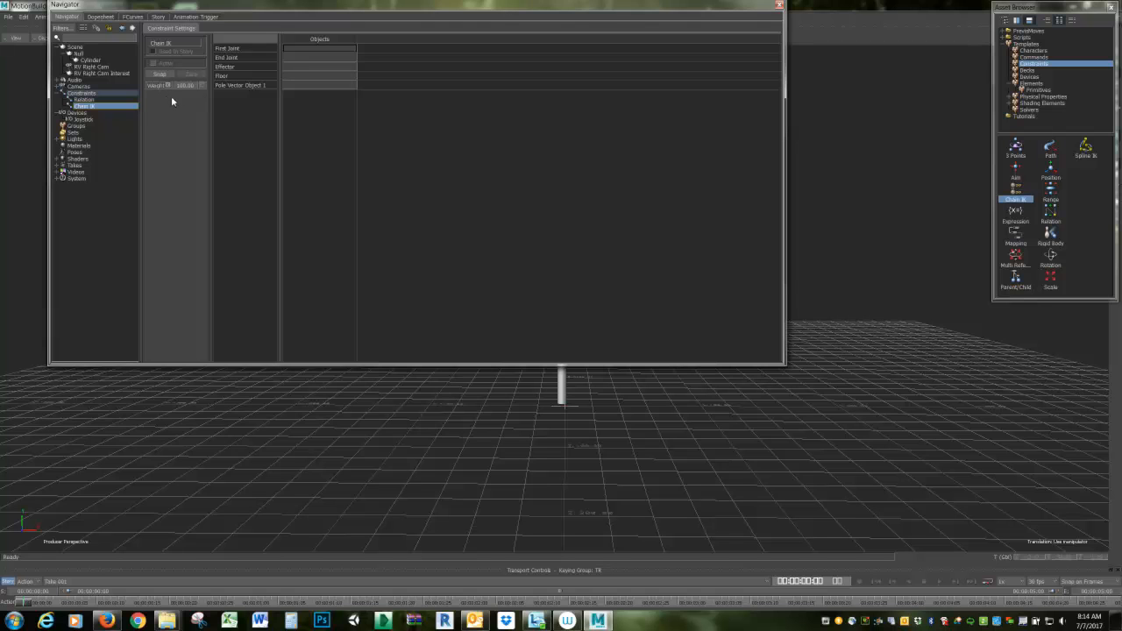
{"action": "right_click", "coordinate": [83, 107]}
{"action": "mouse_move", "coordinate": [103, 148]}
{"action": "left_click", "coordinate": [192, 149]}
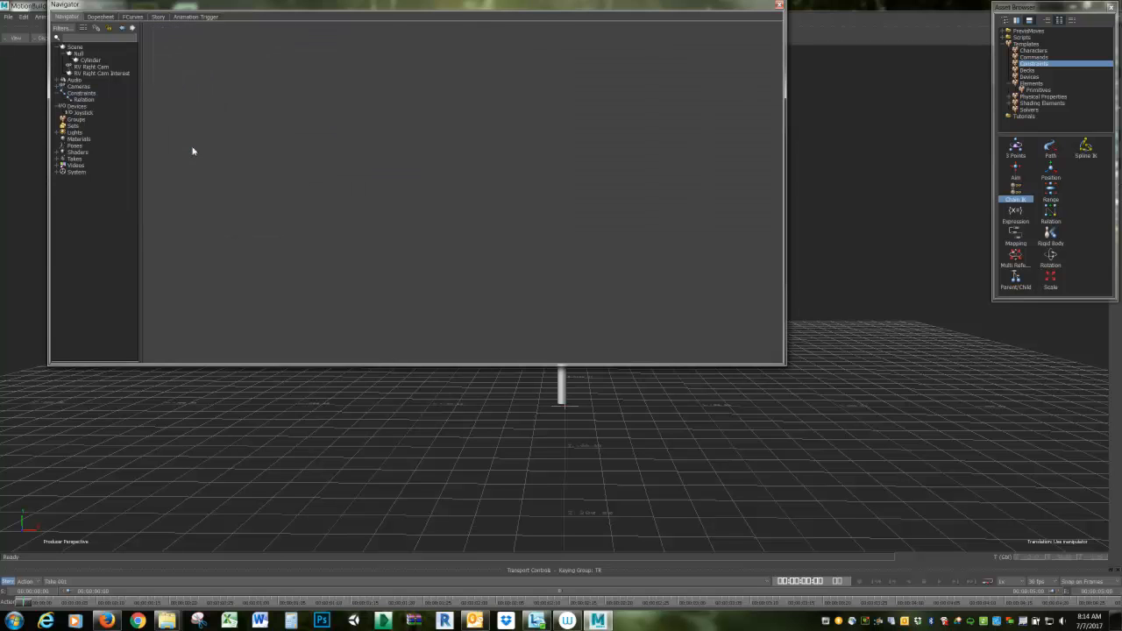
- Examine the Relation constraint's operator categories, including Boolean, Converters, Number and System
{"action": "left_click", "coordinate": [85, 102]}
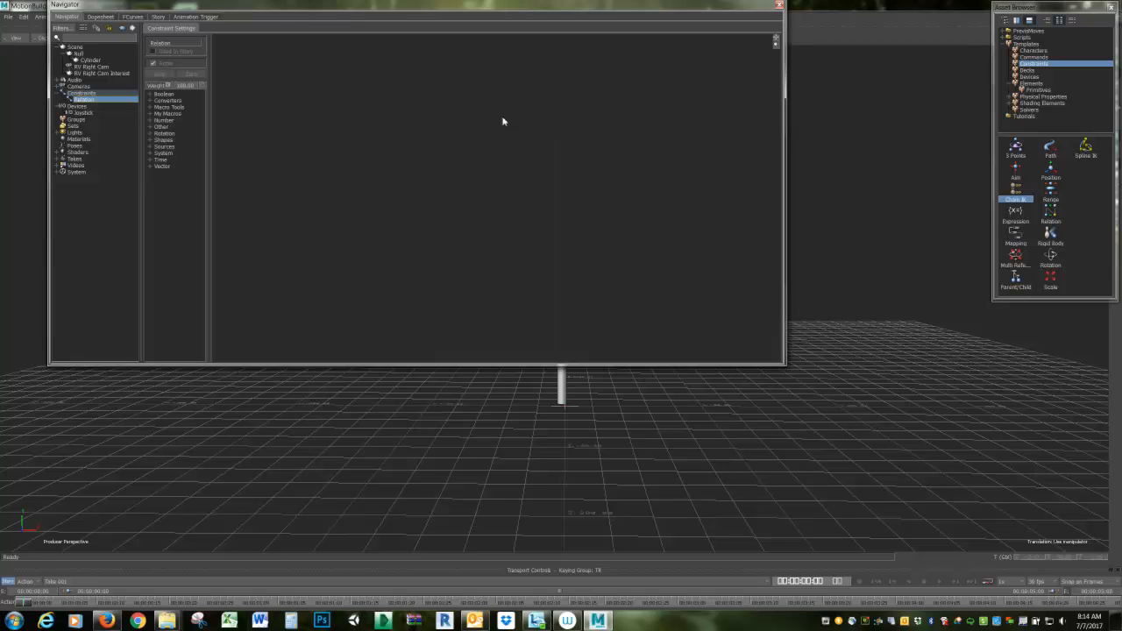
{"action": "left_click", "coordinate": [150, 94]}
{"action": "left_click", "coordinate": [149, 93]}
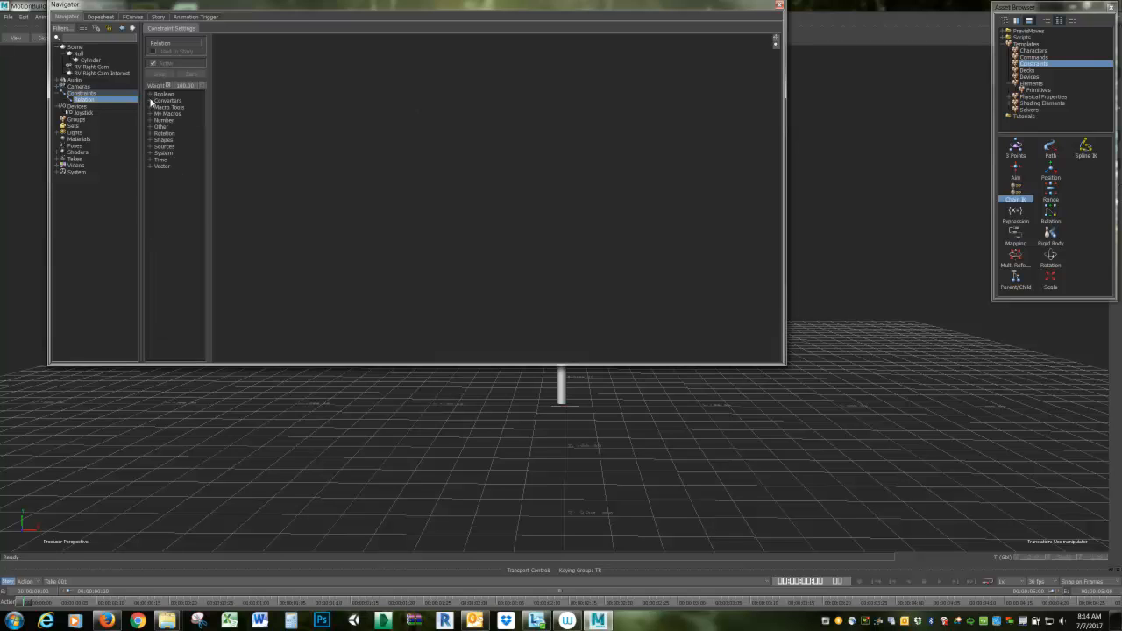
{"action": "left_click", "coordinate": [150, 100]}
{"action": "left_click", "coordinate": [150, 101]}
{"action": "left_click", "coordinate": [150, 120]}
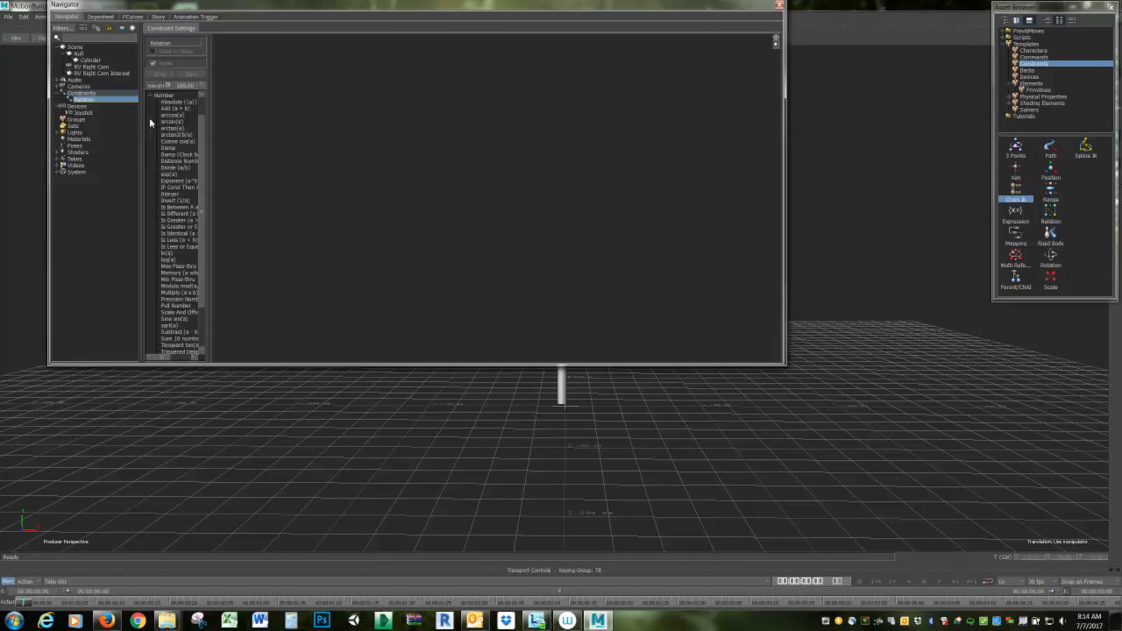
{"action": "left_click", "coordinate": [149, 95]}
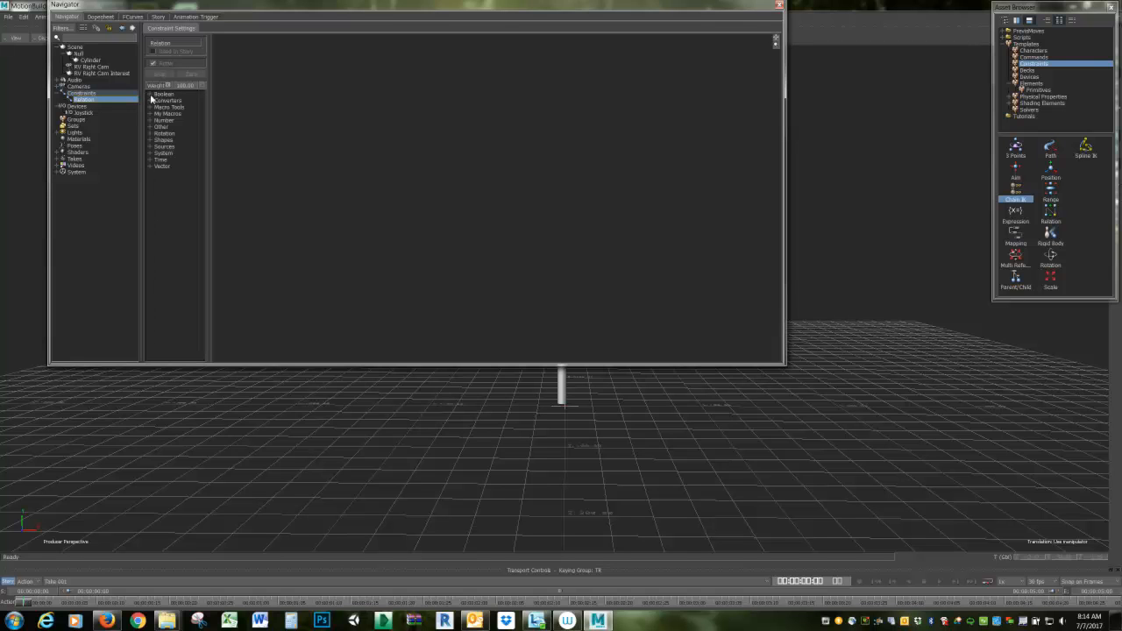
{"action": "left_click", "coordinate": [150, 154]}
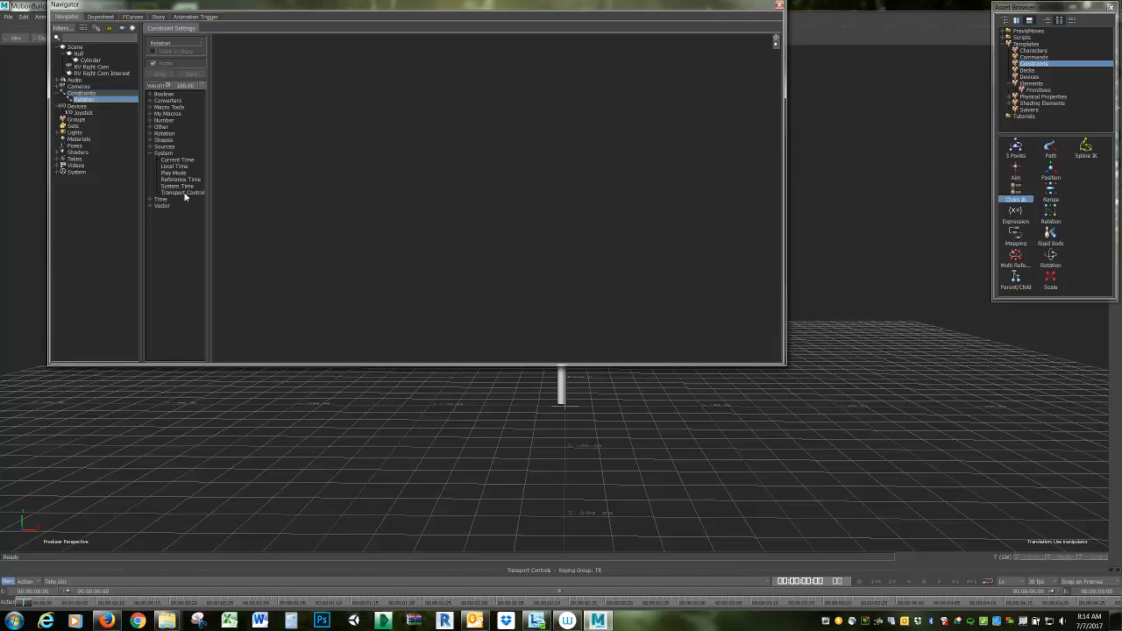
{"action": "left_click", "coordinate": [150, 153]}
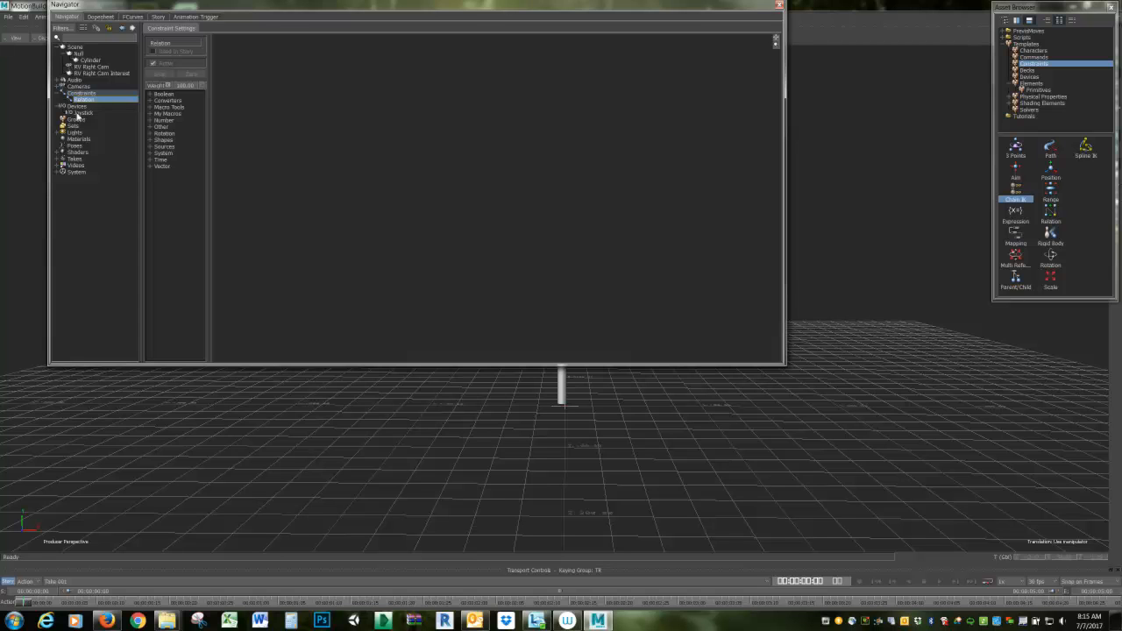
- Place the Joystick device as a source box on the left side of the Relation constraint's graph
{"action": "left_click", "coordinate": [77, 113]}
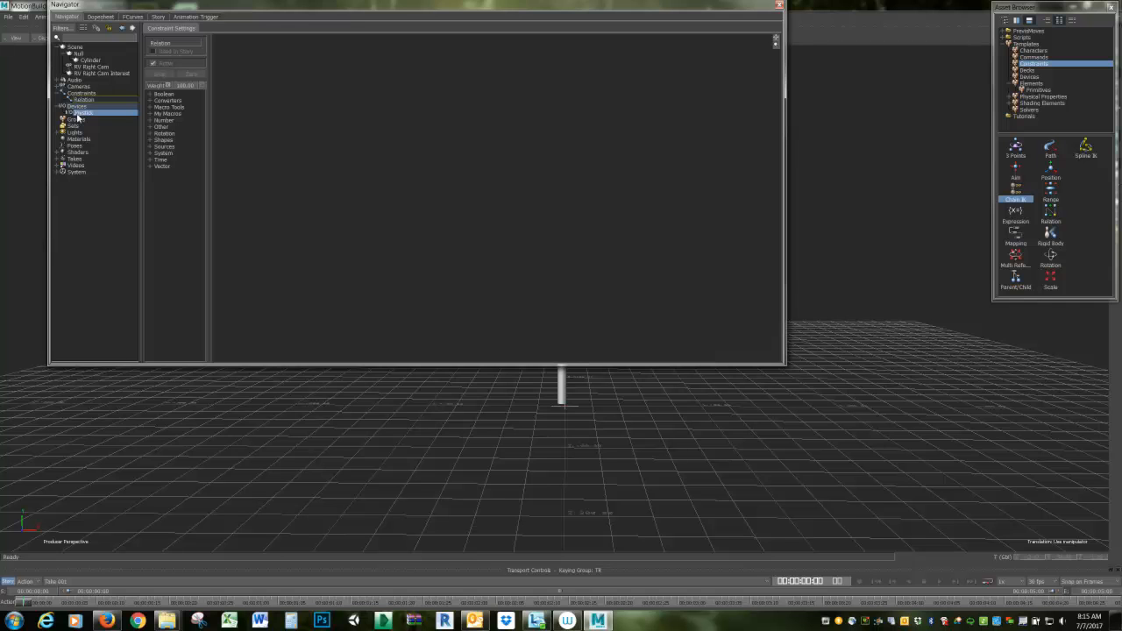
{"action": "left_click_drag", "start_coordinate": [77, 115], "coordinate": [275, 80]}
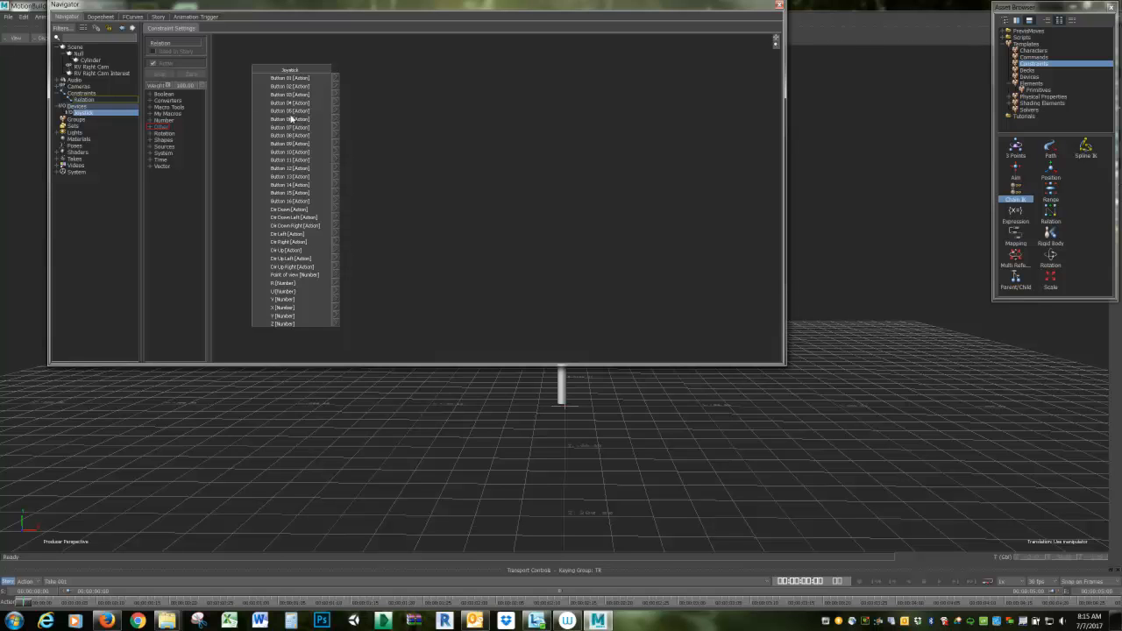
{"action": "left_click_drag", "start_coordinate": [276, 69], "coordinate": [269, 68]}
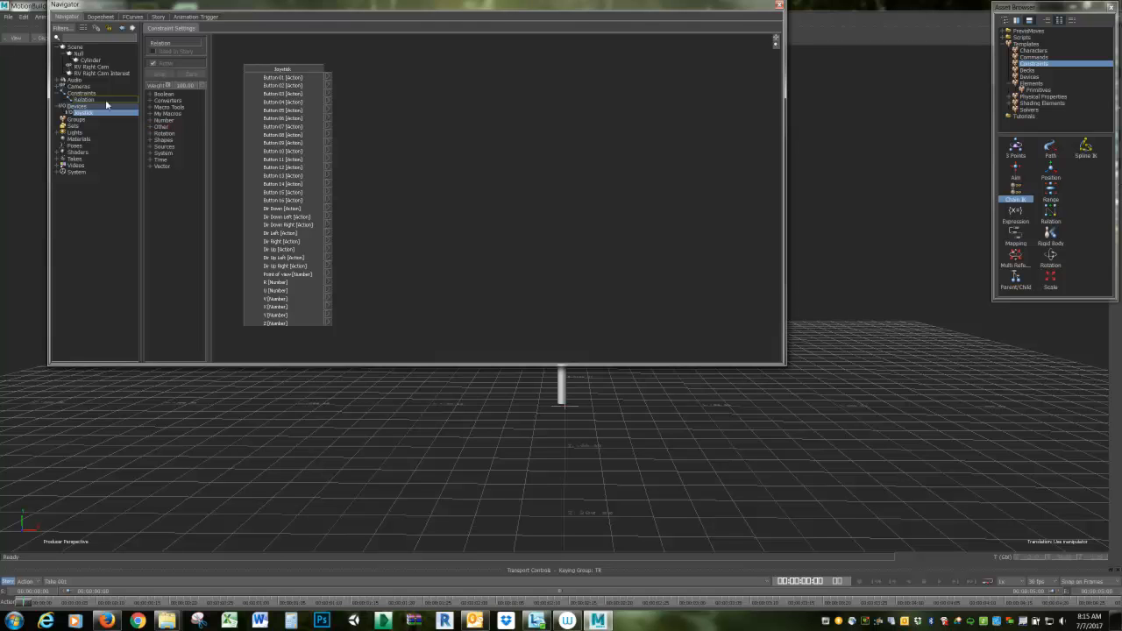
- Add the scene's Null to the Relation graph as a receiver, to the right of the Joystick box
{"action": "left_click", "coordinate": [77, 55]}
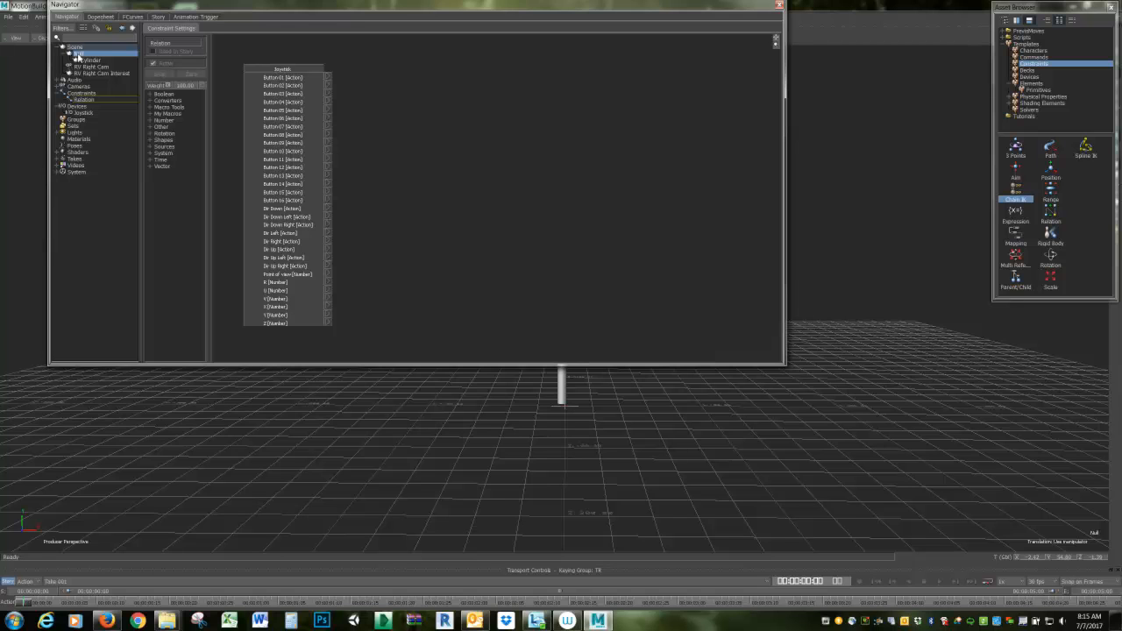
{"action": "left_click_drag", "start_coordinate": [77, 54], "coordinate": [611, 107]}
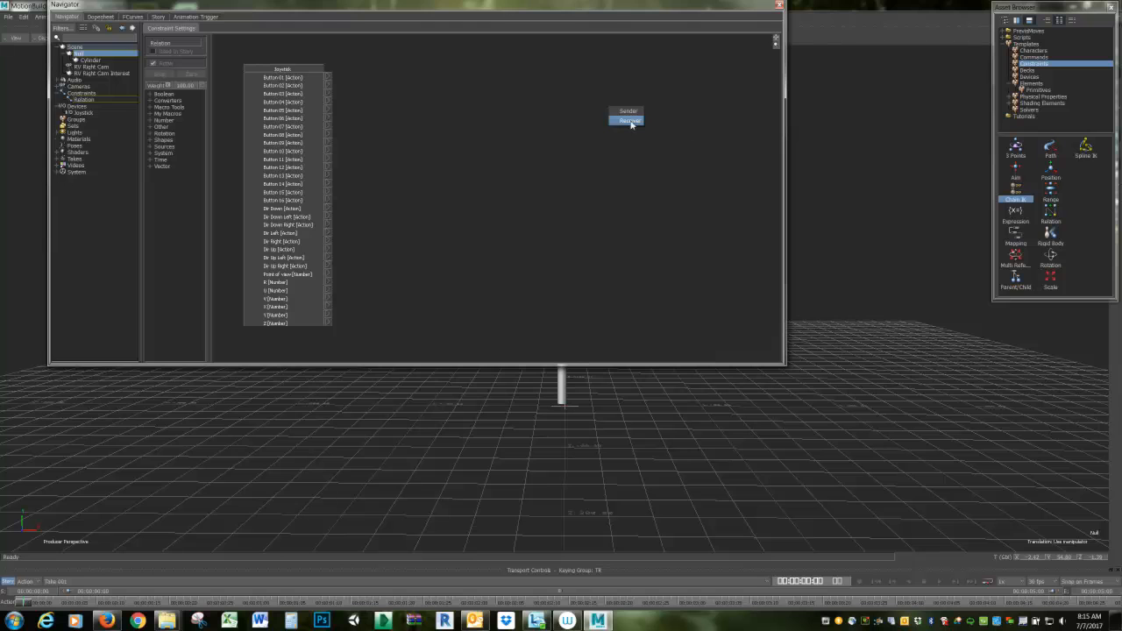
{"action": "left_click", "coordinate": [631, 124]}
{"action": "left_click_drag", "start_coordinate": [638, 111], "coordinate": [650, 107]}
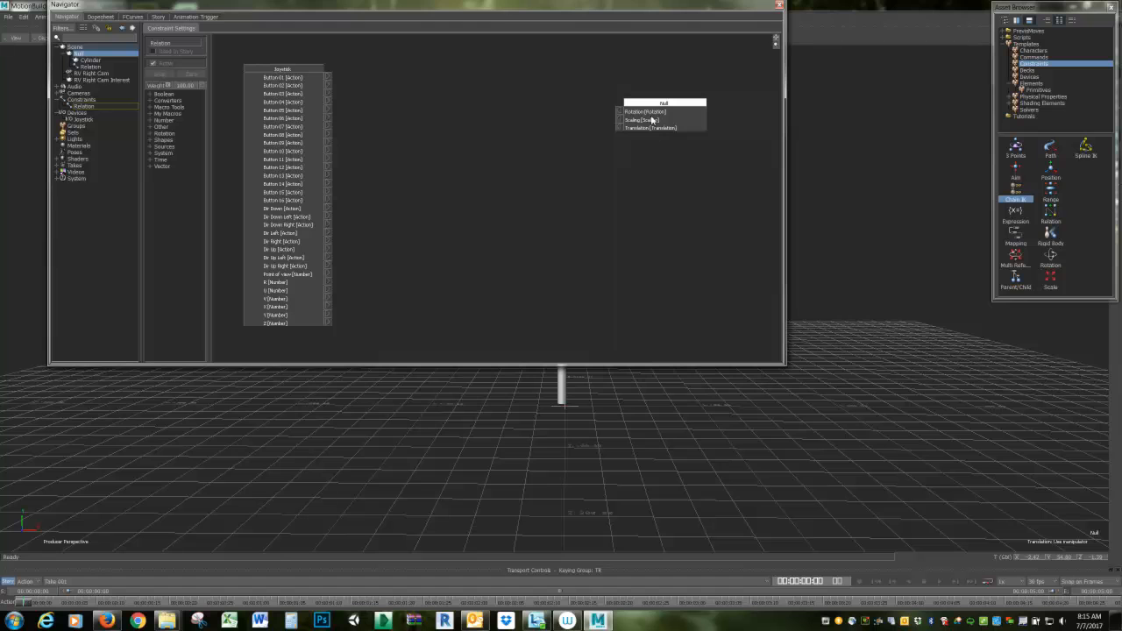
- Switch the Null receiver box to local transformations and move it down level with the joystick's axis outputs
{"action": "right_click", "coordinate": [651, 120]}
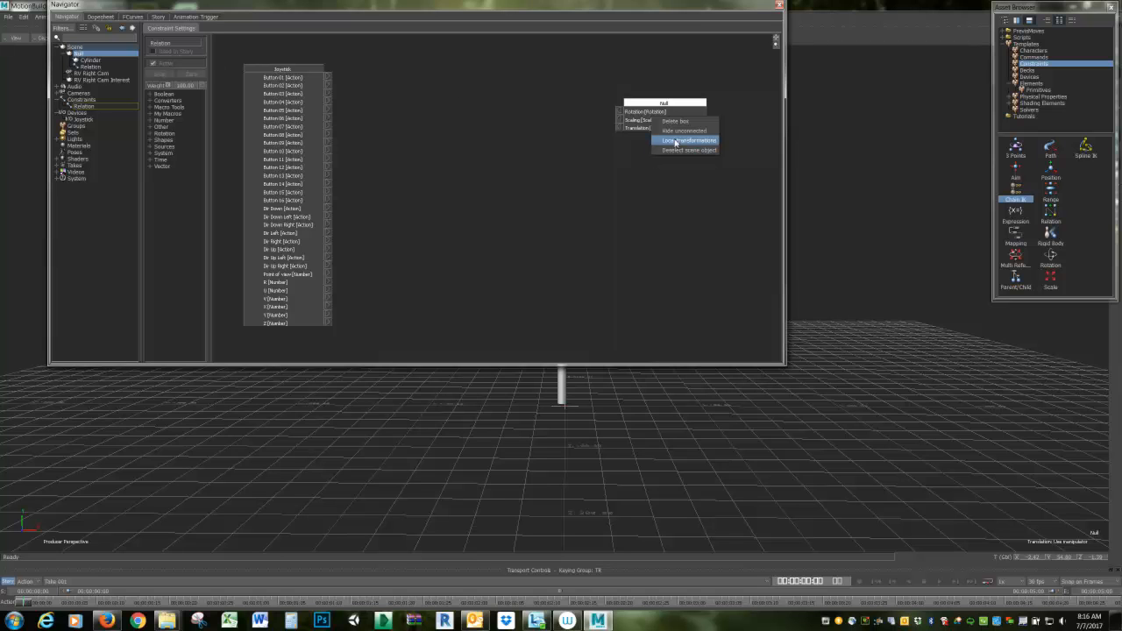
{"action": "left_click", "coordinate": [650, 120]}
{"action": "right_click", "coordinate": [649, 120]}
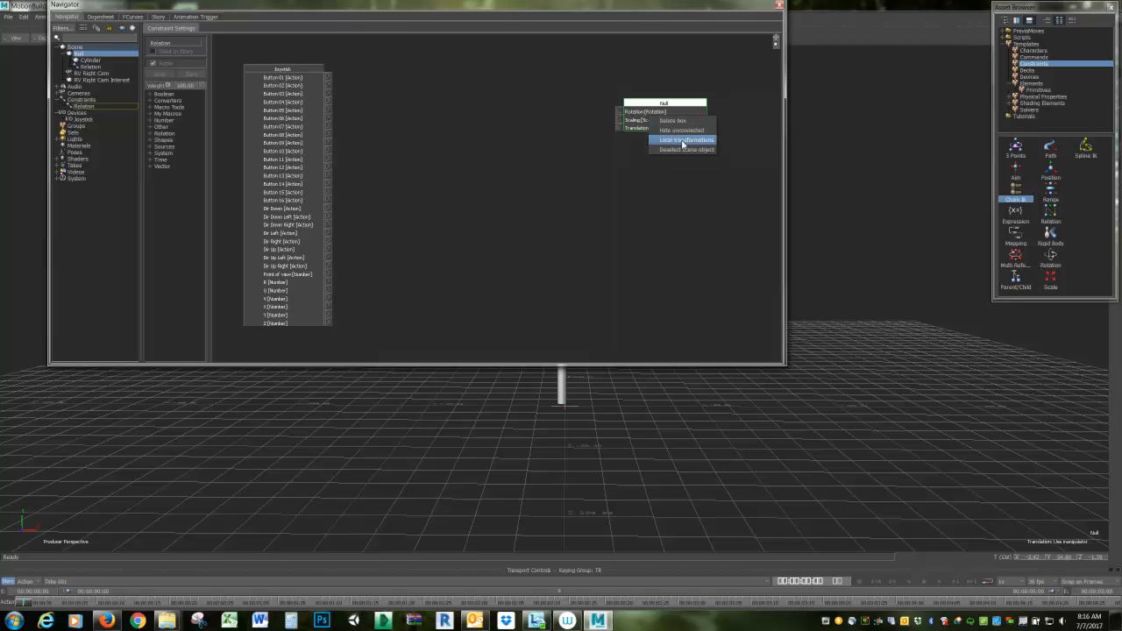
{"action": "left_click", "coordinate": [682, 142]}
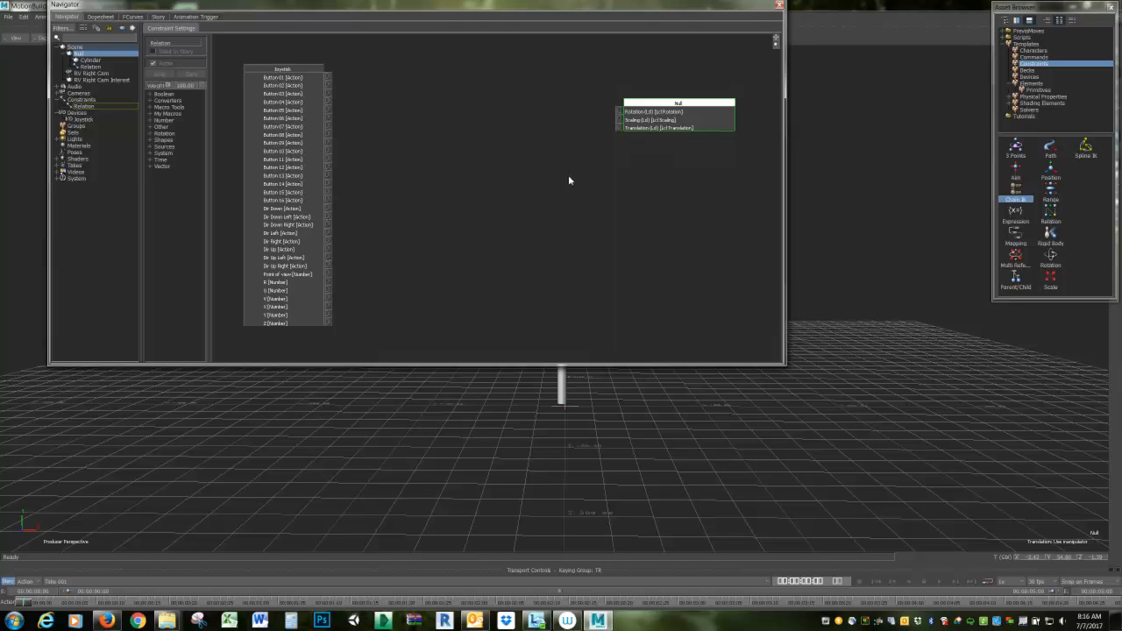
{"action": "left_click_drag", "start_coordinate": [656, 112], "coordinate": [645, 279]}
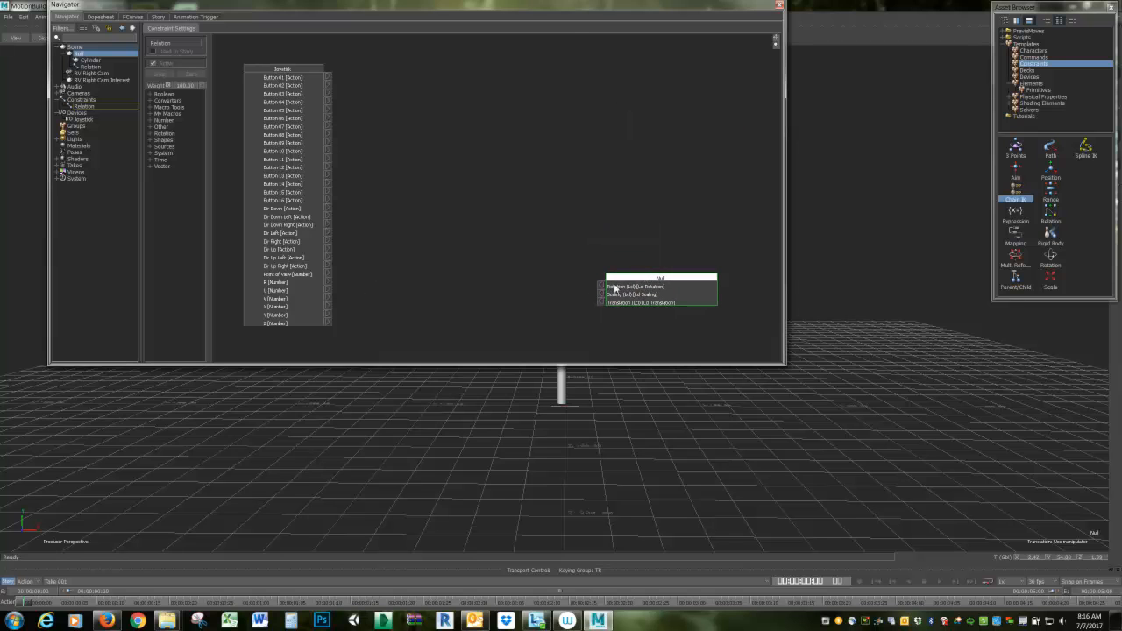
- Dock the Navigator below the 3D viewer and move the Null box farther right from the Joystick box
{"action": "left_click_drag", "start_coordinate": [701, 25], "coordinate": [625, 248]}
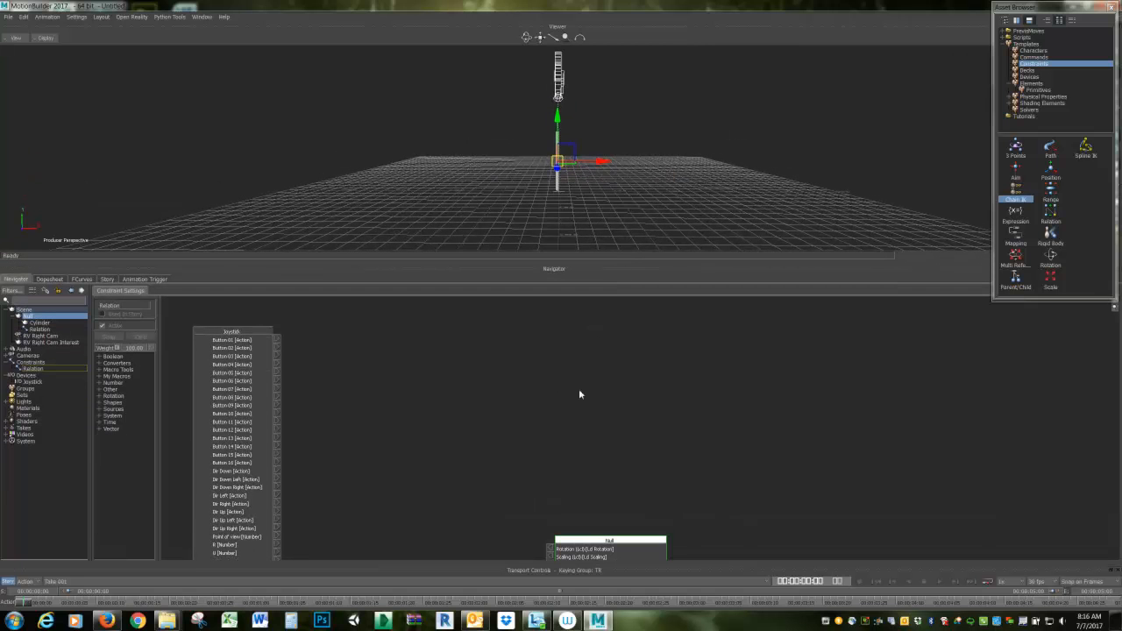
{"action": "scroll", "coordinate": [579, 390], "scroll_direction": "down", "scroll_amount": 3}
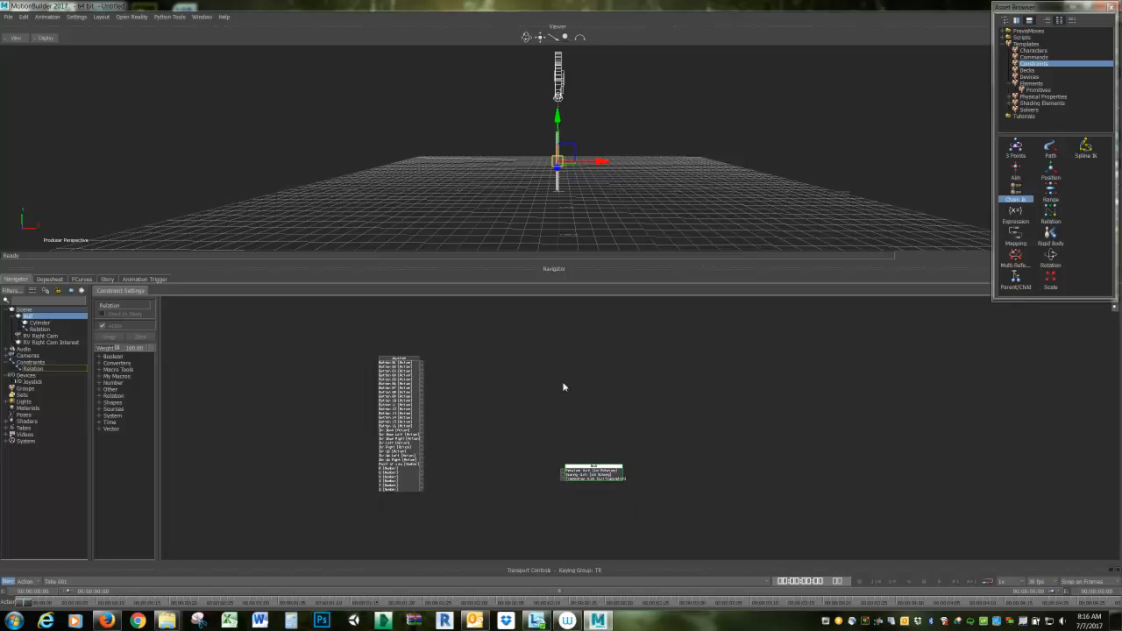
{"action": "scroll", "coordinate": [582, 384], "scroll_direction": "up", "scroll_amount": 3}
{"action": "scroll", "coordinate": [581, 380], "scroll_direction": "down", "scroll_amount": 1}
{"action": "left_click_drag", "start_coordinate": [594, 354], "coordinate": [634, 342], "text": "shift"}
{"action": "scroll", "coordinate": [633, 341], "scroll_direction": "up", "scroll_amount": 1}
{"action": "scroll", "coordinate": [633, 345], "scroll_direction": "down", "scroll_amount": 1}
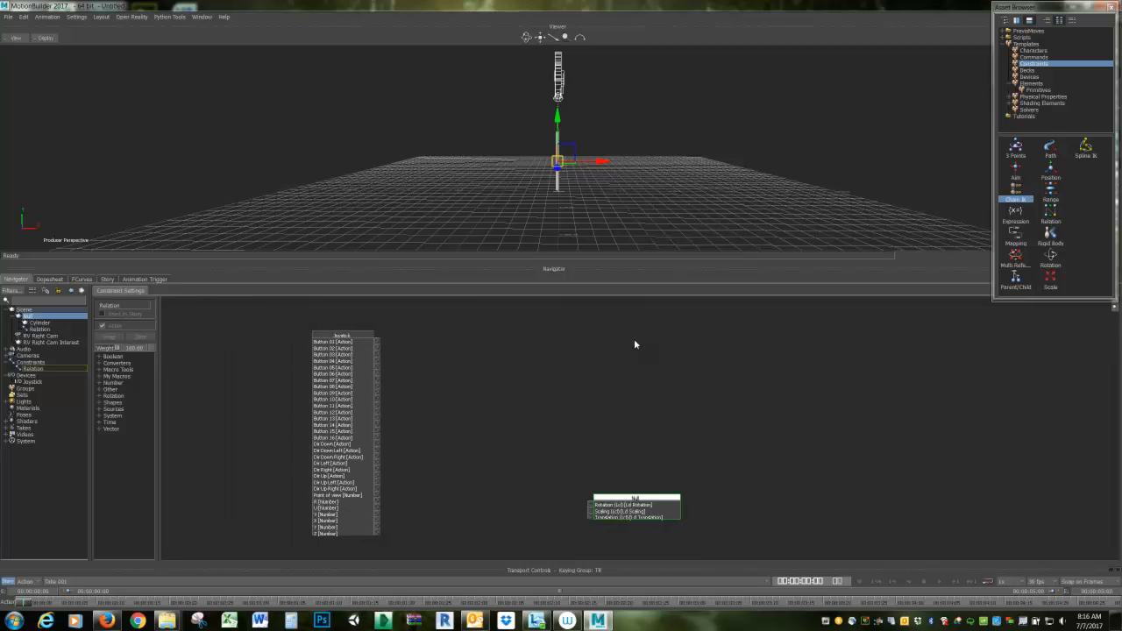
{"action": "mouse_move", "coordinate": [624, 401]}
{"action": "left_mouse_down", "text": "shift"}
{"action": "mouse_move", "coordinate": [565, 376]}
{"action": "mouse_move", "coordinate": [643, 382]}
{"action": "mouse_move", "coordinate": [589, 388]}
{"action": "mouse_move", "coordinate": [649, 411]}
{"action": "mouse_move", "coordinate": [578, 380]}
{"action": "mouse_move", "coordinate": [551, 396]}
{"action": "left_mouse_up", "text": "shift"}
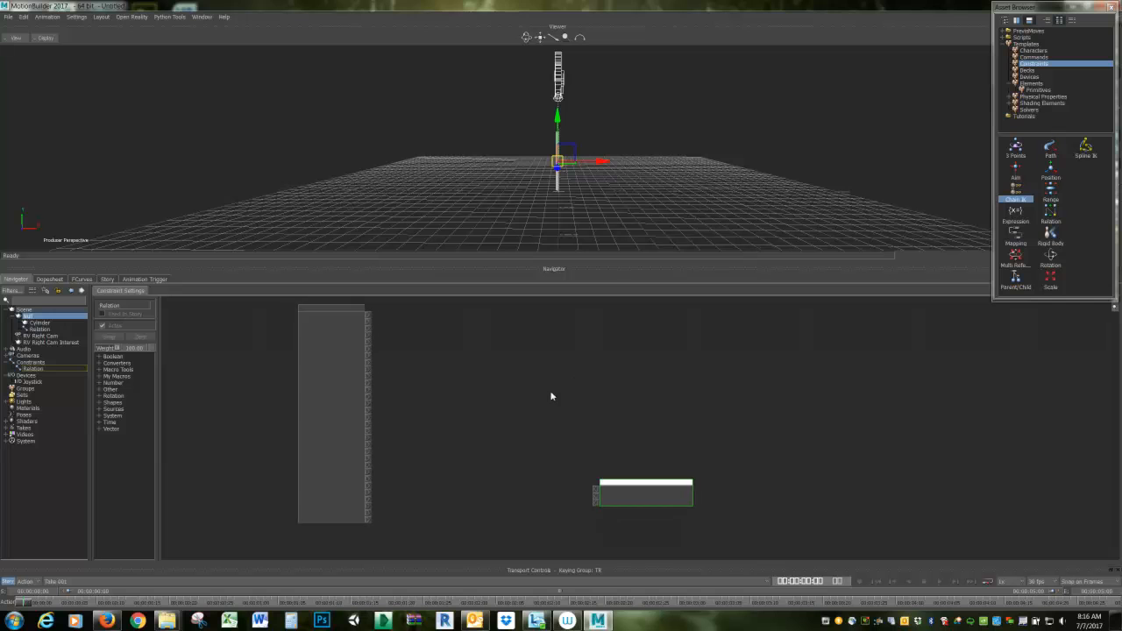
{"action": "left_click_drag", "start_coordinate": [645, 510], "coordinate": [978, 521]}
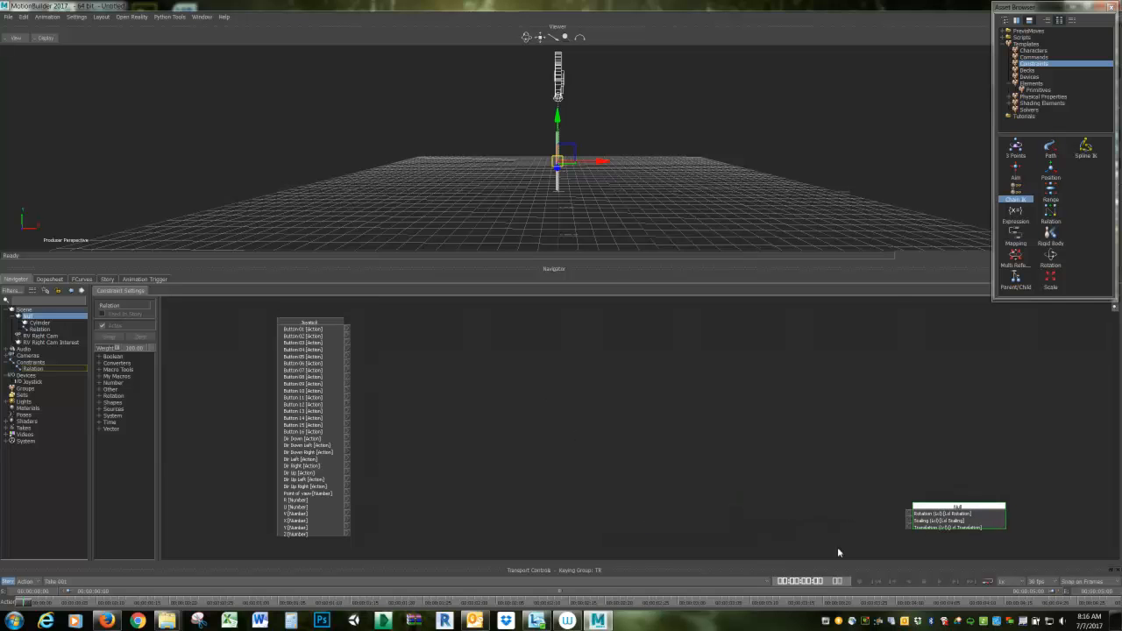
- Try connecting the joystick's R output to the Null's local Rotation, and delete the inserted Number to Vector converter
{"action": "left_click", "coordinate": [291, 502]}
{"action": "left_click_drag", "start_coordinate": [347, 500], "coordinate": [913, 516]}
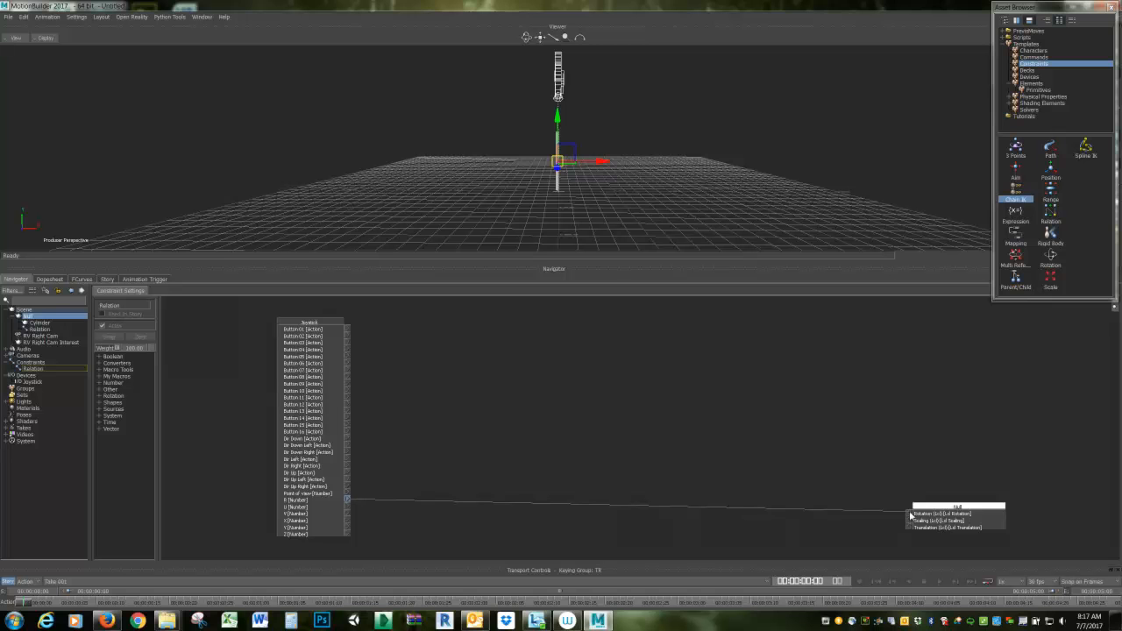
{"action": "left_click_drag", "start_coordinate": [910, 513], "coordinate": [910, 513]}
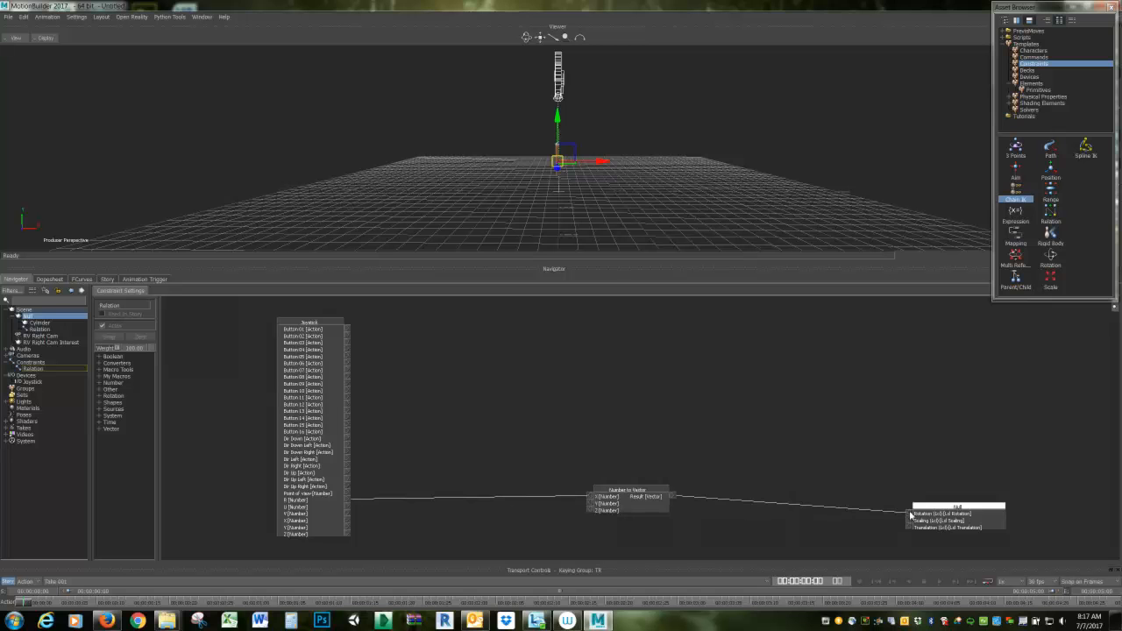
{"action": "left_click_drag", "start_coordinate": [644, 500], "coordinate": [852, 515]}
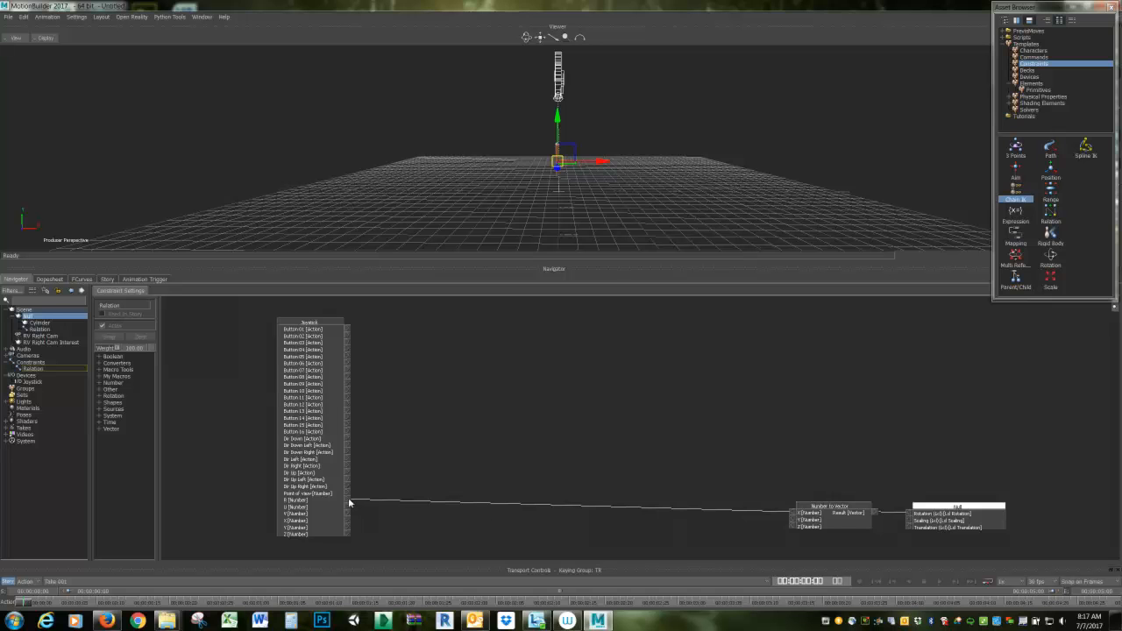
{"action": "left_click", "coordinate": [824, 512]}
{"action": "key", "text": "Delete"}
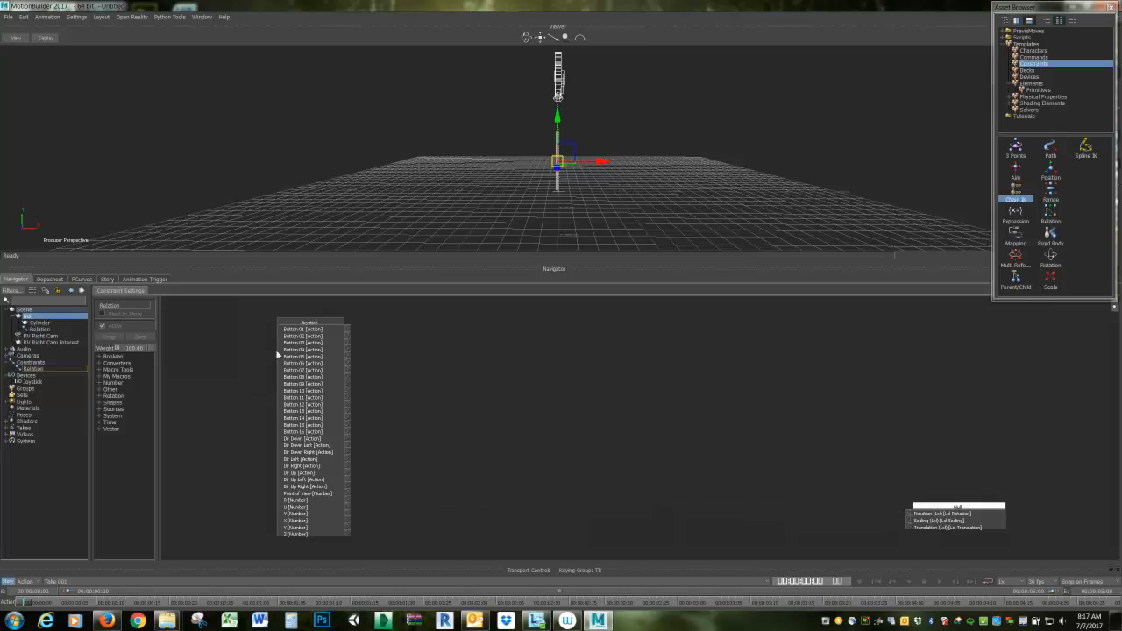
- Add a Number to Vector converter to the Relation graph and position it just before the Null receiver box
{"action": "left_click", "coordinate": [99, 363]}
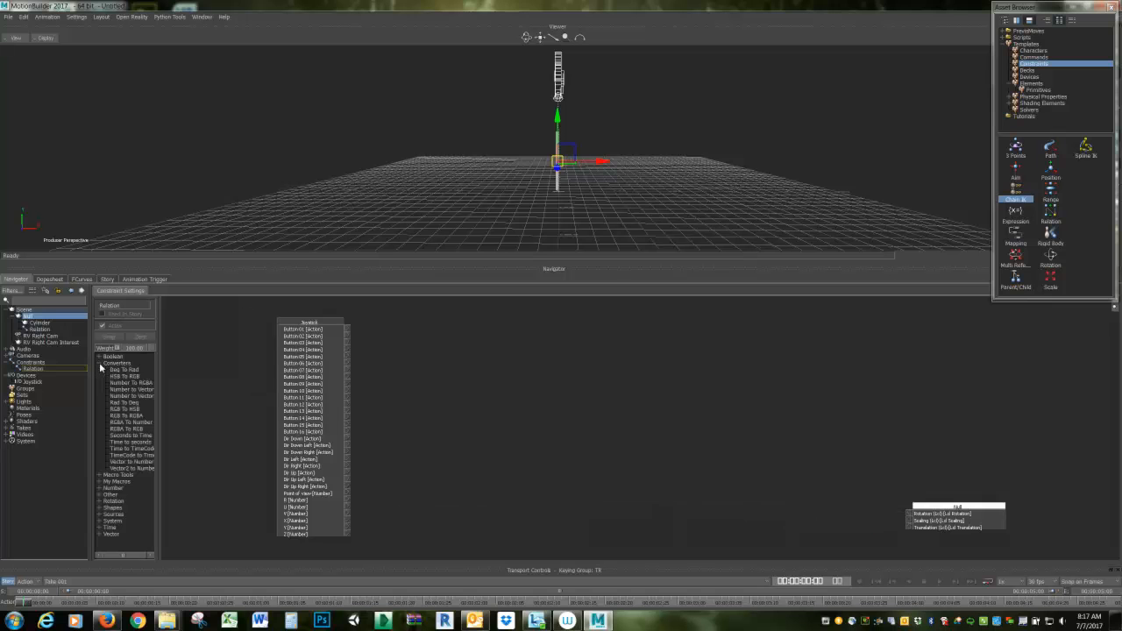
{"action": "left_click_drag", "start_coordinate": [162, 386], "coordinate": [182, 387]}
{"action": "left_click", "coordinate": [141, 389]}
{"action": "left_click_drag", "start_coordinate": [758, 438], "coordinate": [846, 508]}
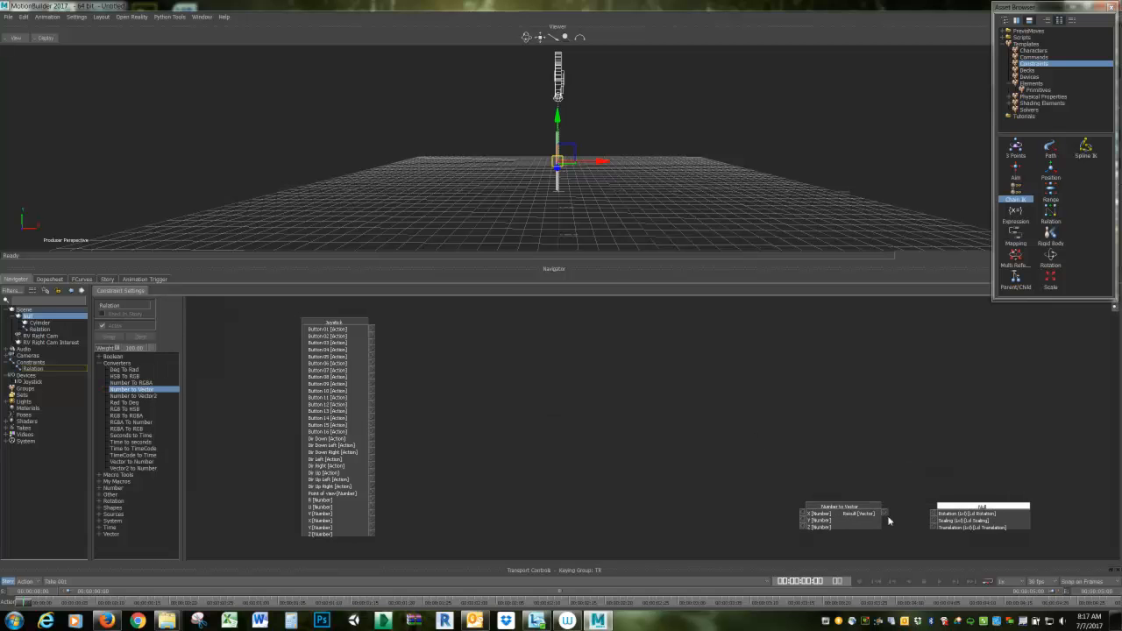
- Connect the converter's Result to the Null's local Rotation and the joystick's R output to the converter's X input
{"action": "left_click_drag", "start_coordinate": [919, 511], "coordinate": [934, 514]}
{"action": "left_click_drag", "start_coordinate": [371, 502], "coordinate": [803, 515]}
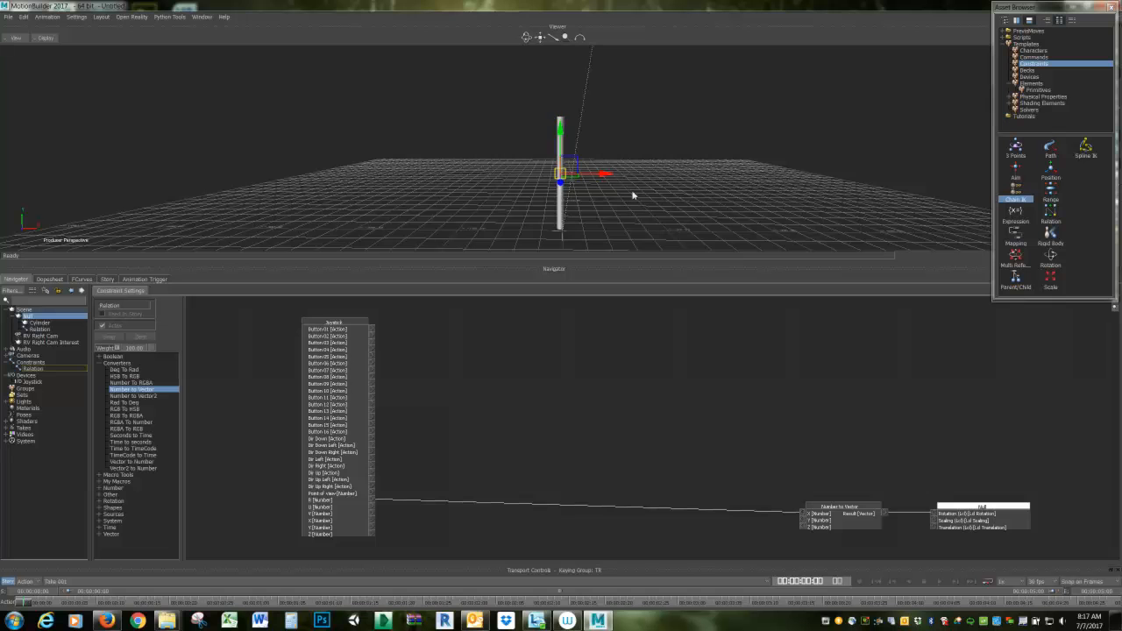
{"action": "left_click_drag", "start_coordinate": [612, 167], "coordinate": [686, 156], "text": "ctrl+shift"}
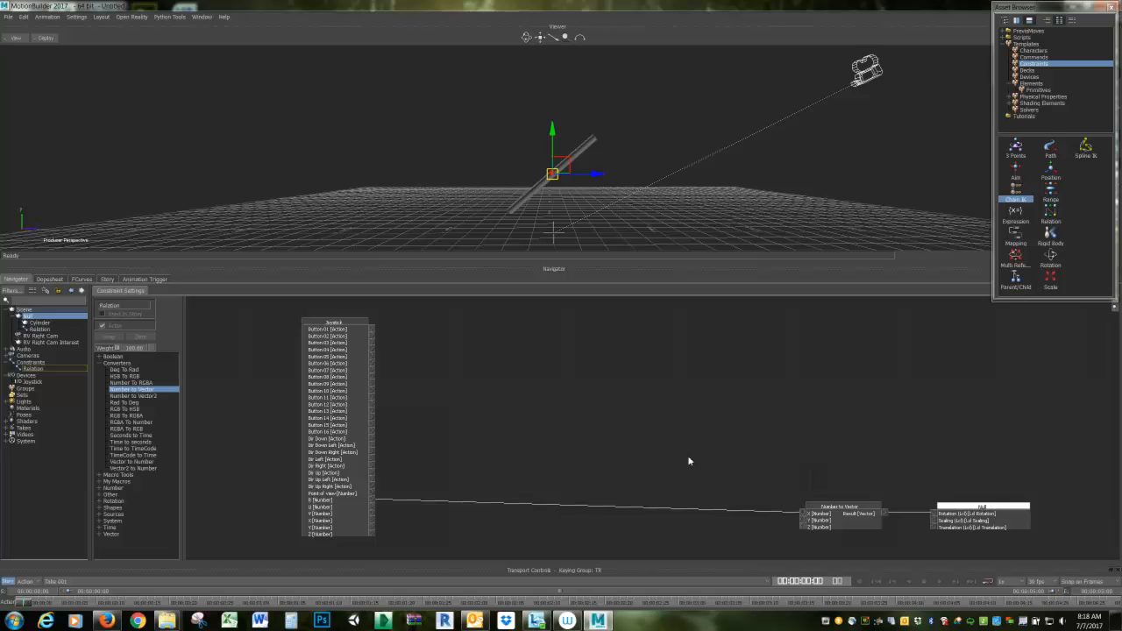
- Sync the box selection with the scene selection in the Relation graph, and select the Joystick and Null boxes to test it
{"action": "right_click", "coordinate": [667, 465]}
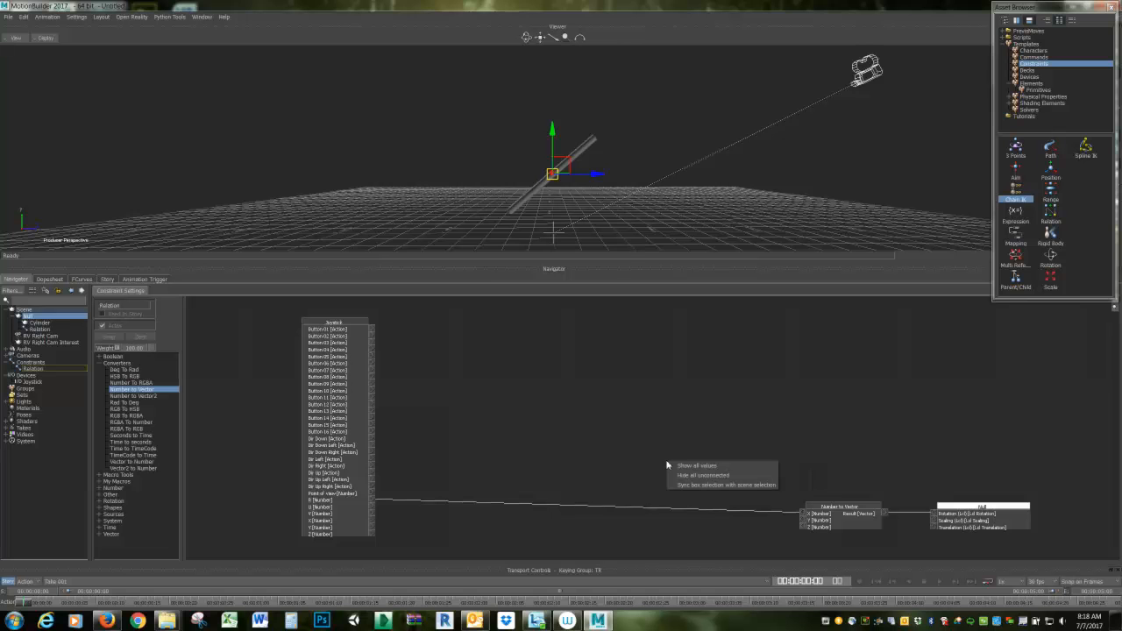
{"action": "left_click", "coordinate": [682, 450]}
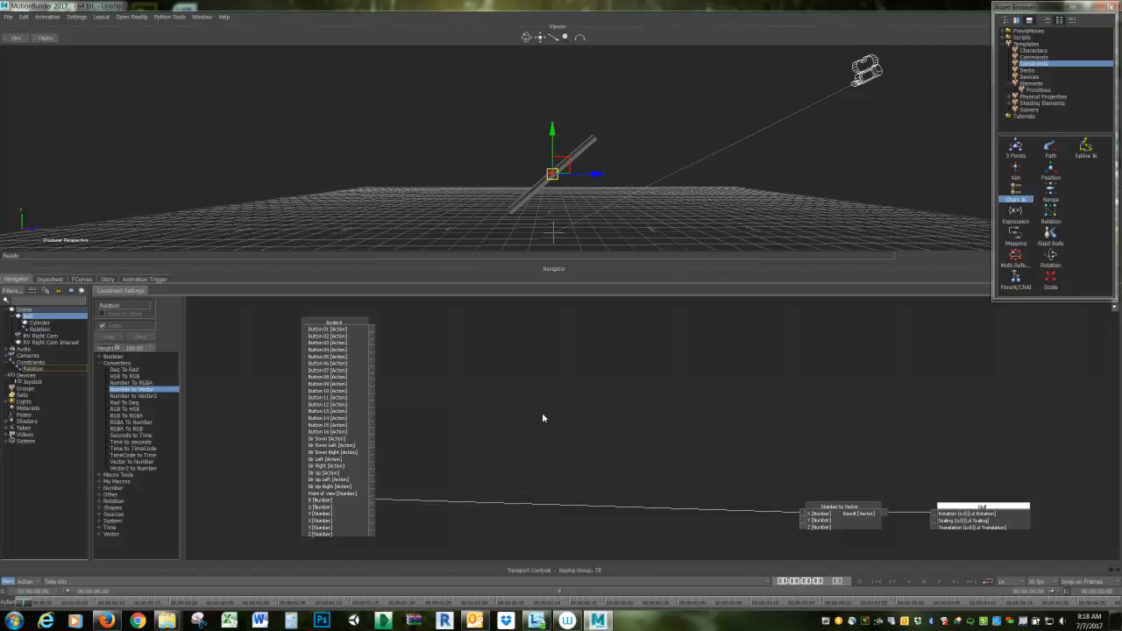
{"action": "right_click", "coordinate": [608, 398]}
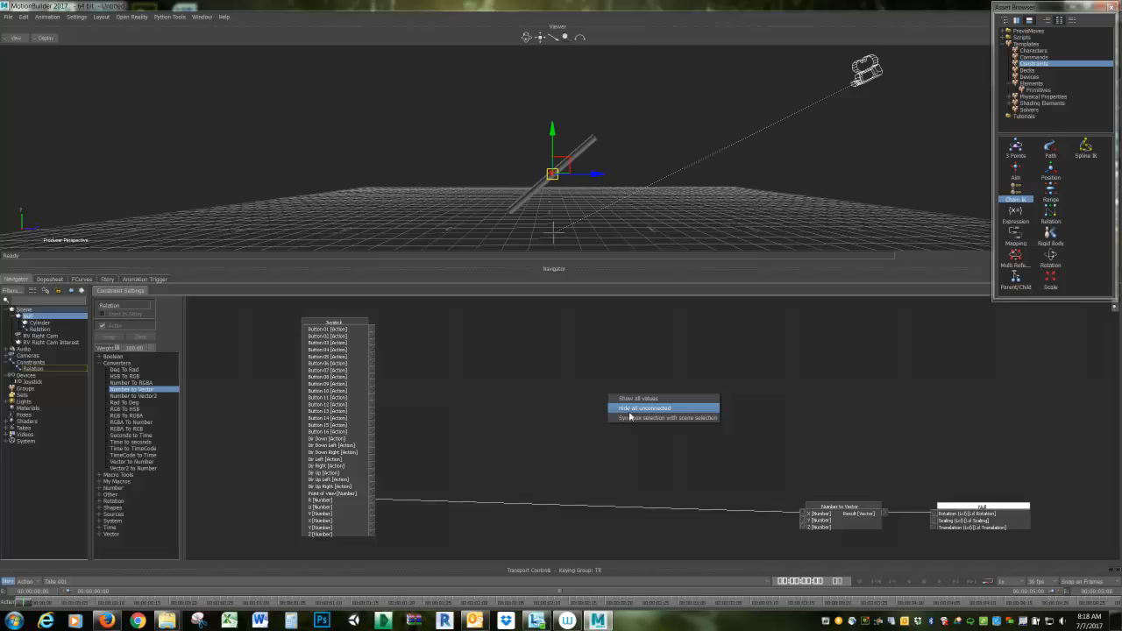
{"action": "left_click", "coordinate": [640, 417]}
{"action": "left_click", "coordinate": [859, 520]}
{"action": "left_click_drag", "start_coordinate": [351, 455], "coordinate": [351, 453]}
{"action": "left_click", "coordinate": [351, 452]}
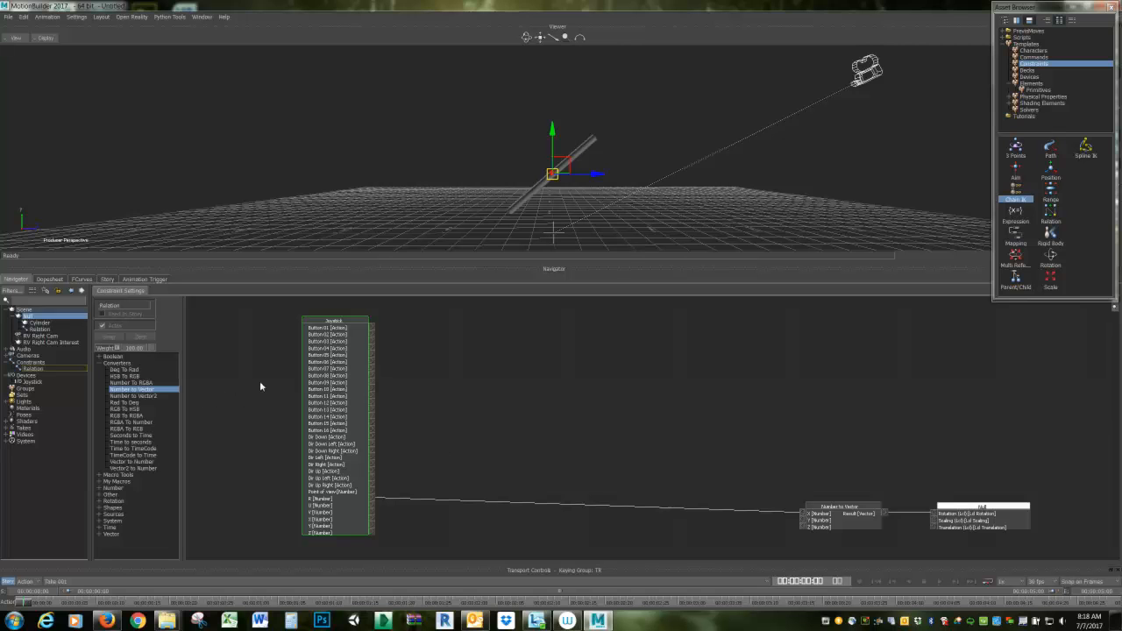
{"action": "left_click", "coordinate": [966, 511]}
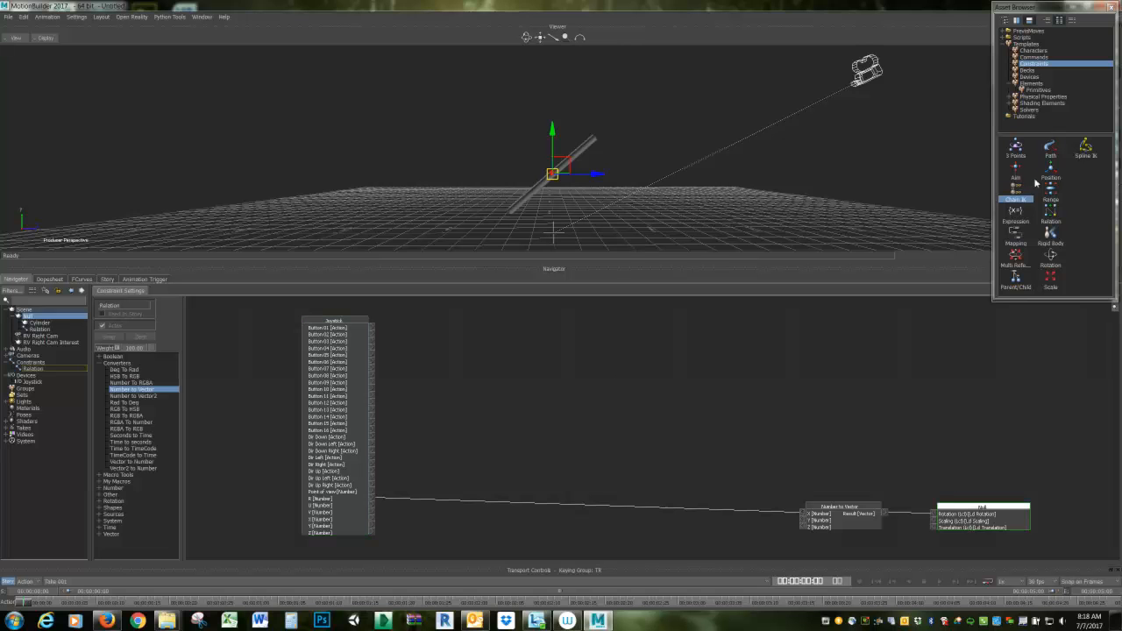
- Add a second Null element to the scene, placed on the grid beside the cylinder
{"action": "left_click", "coordinate": [1037, 90]}
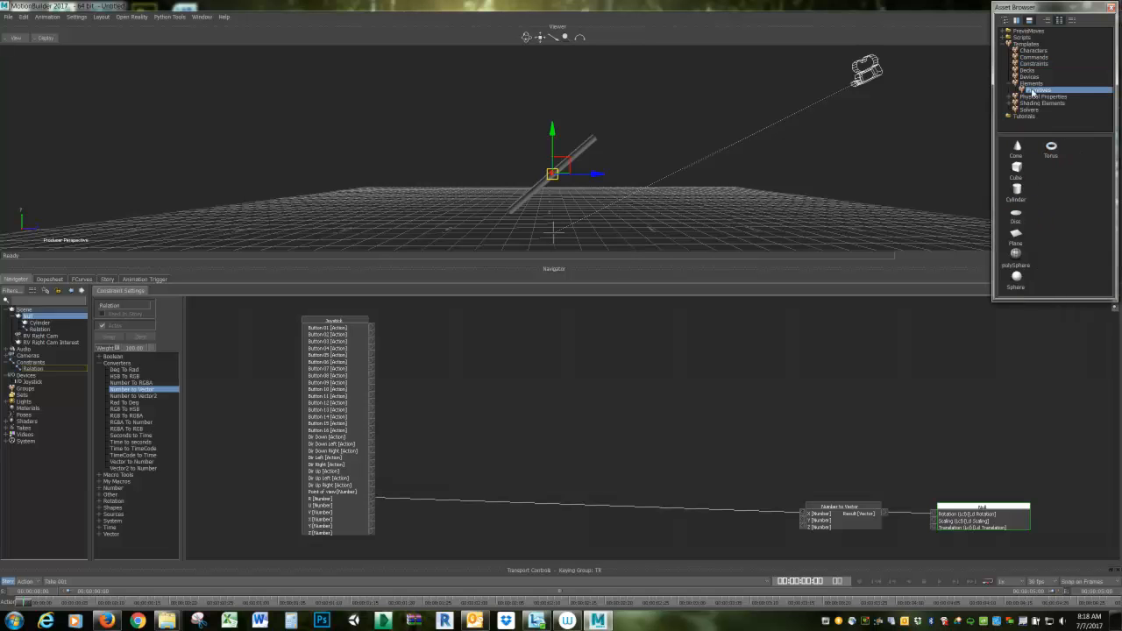
{"action": "left_click", "coordinate": [1030, 84]}
{"action": "left_click_drag", "start_coordinate": [1055, 173], "coordinate": [436, 219]}
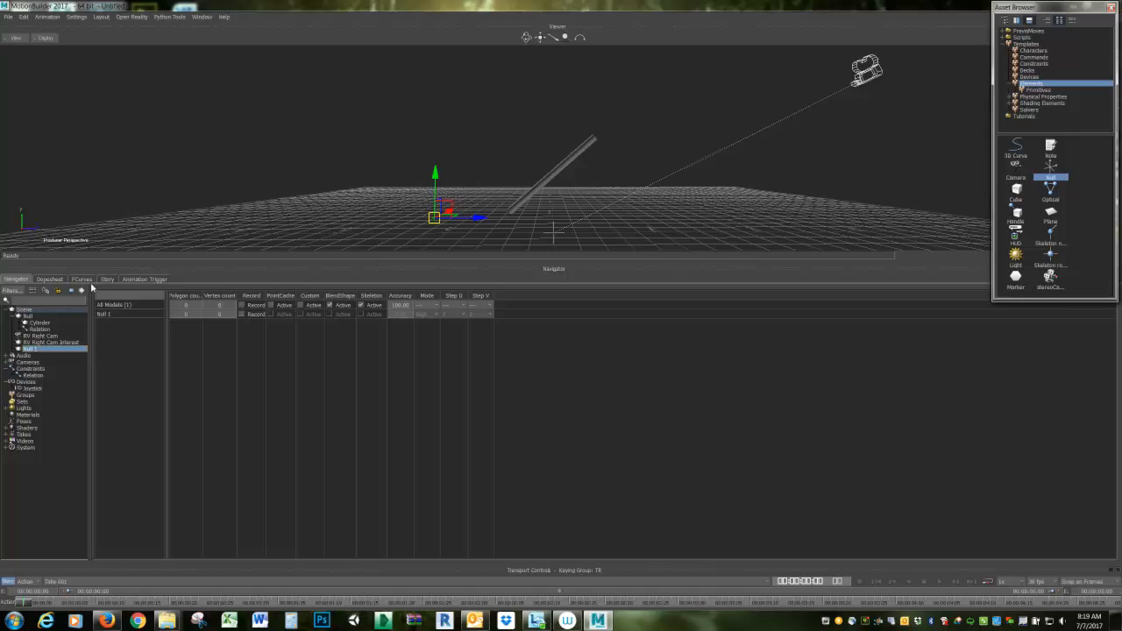
- Reopen the Relation constraint and add Null 1 to its graph as a receiver above the existing Null box
{"action": "left_click", "coordinate": [32, 378]}
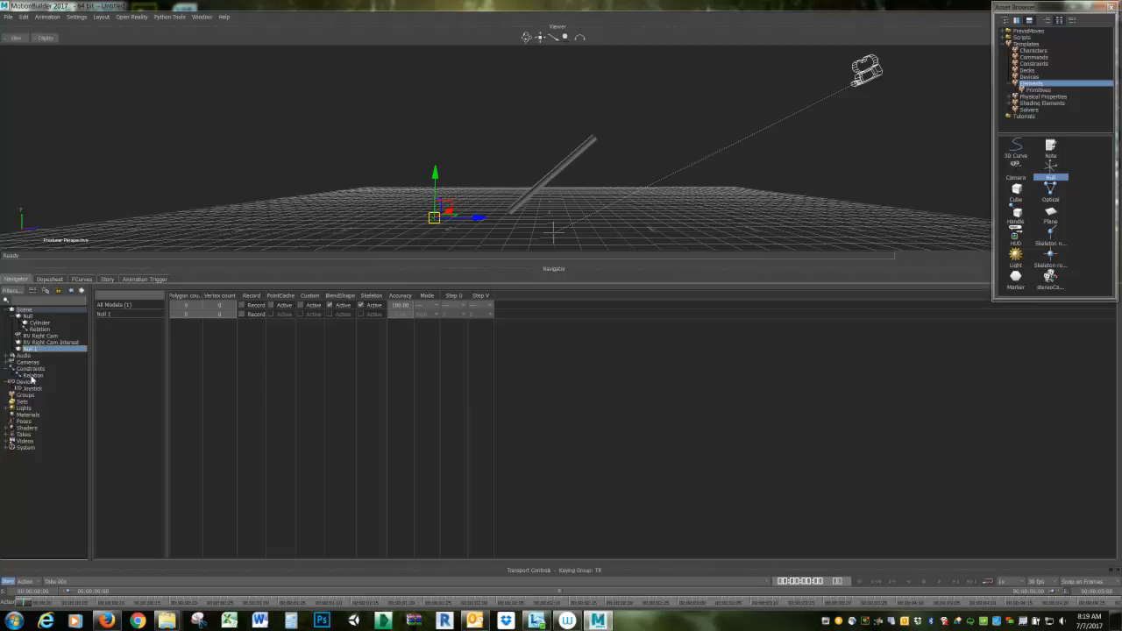
{"action": "left_click", "coordinate": [32, 376]}
{"action": "left_click_drag", "start_coordinate": [685, 355], "coordinate": [934, 355]}
{"action": "left_click", "coordinate": [966, 372]}
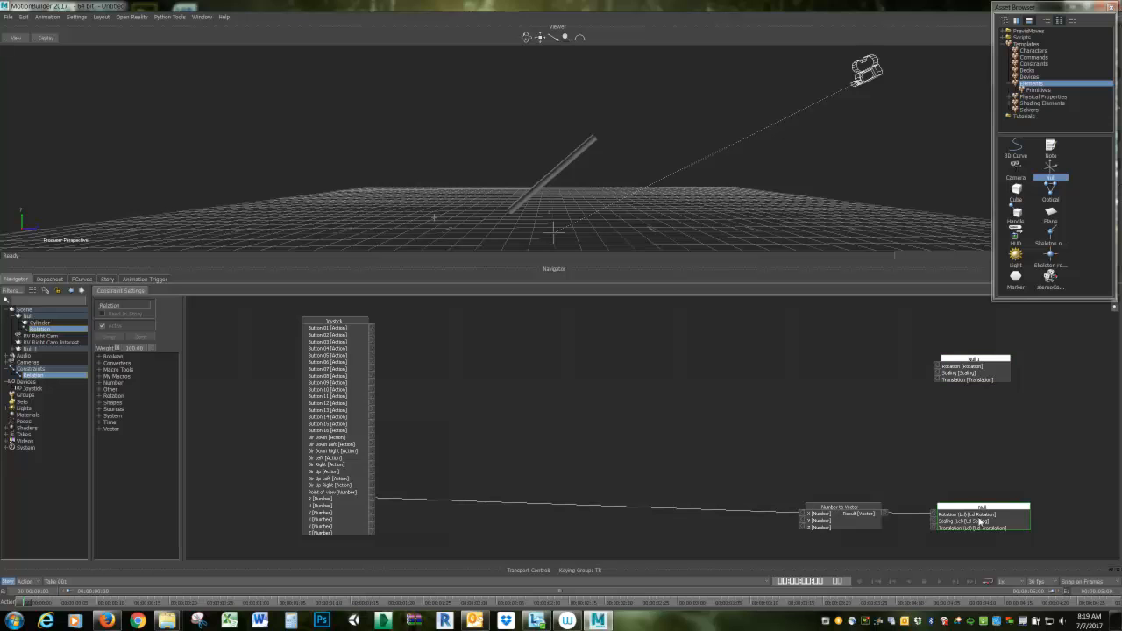
- Select the scene object belonging to the Null 1 box and sync the graph's box selection with the scene selection
{"action": "right_click", "coordinate": [968, 368]}
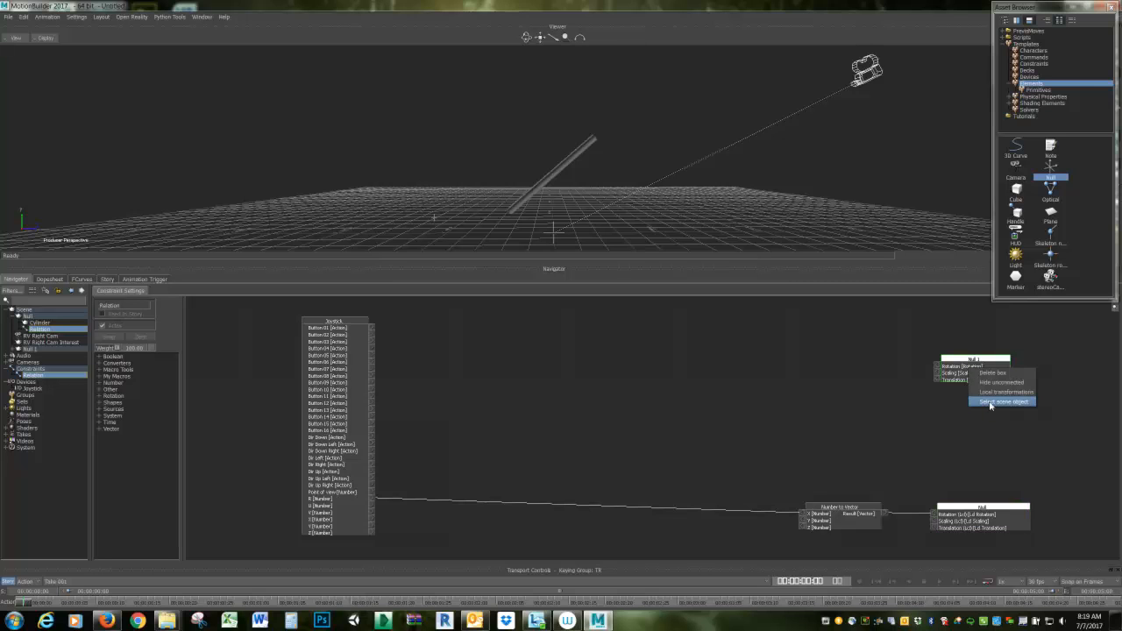
{"action": "left_click", "coordinate": [989, 402]}
{"action": "right_click", "coordinate": [799, 354]}
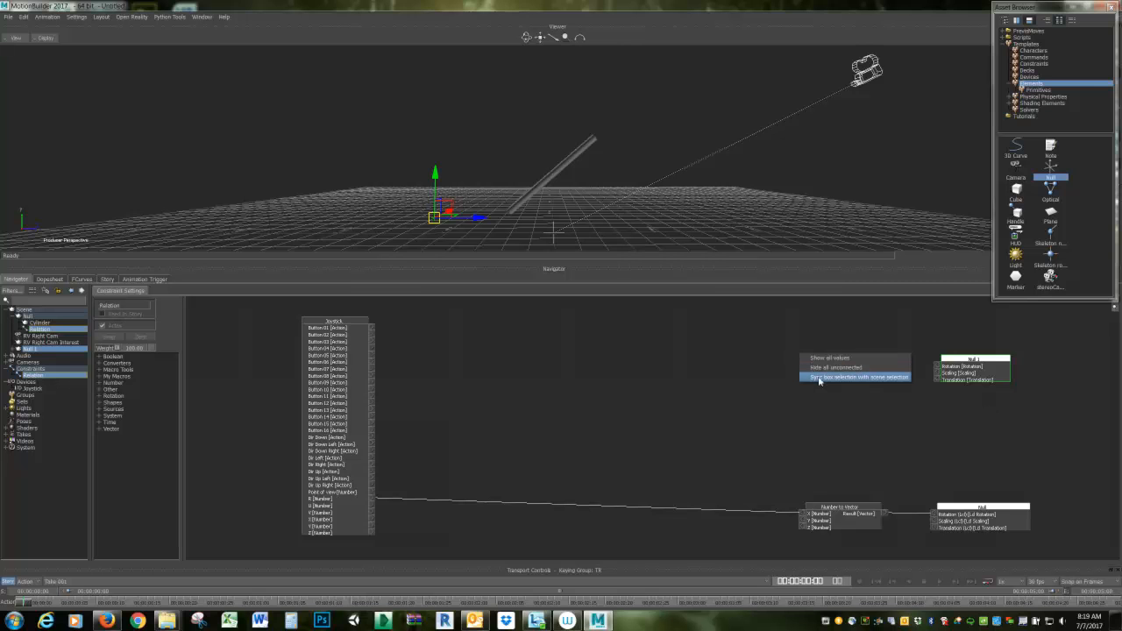
{"action": "left_click", "coordinate": [819, 378]}
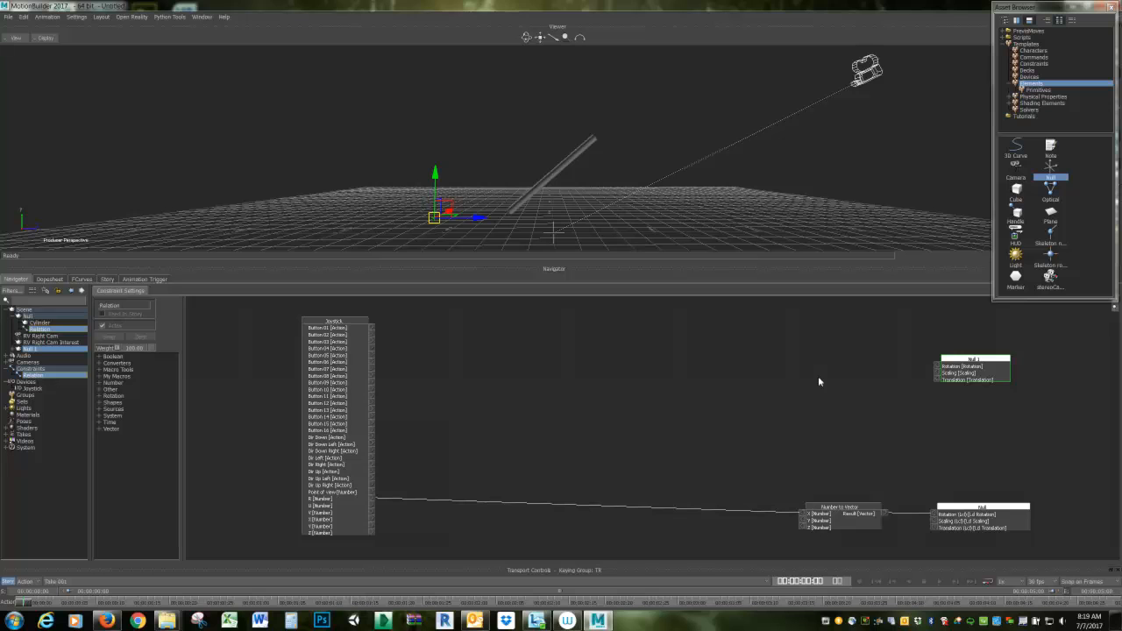
{"action": "left_click", "coordinate": [948, 523]}
{"action": "right_click", "coordinate": [698, 394]}
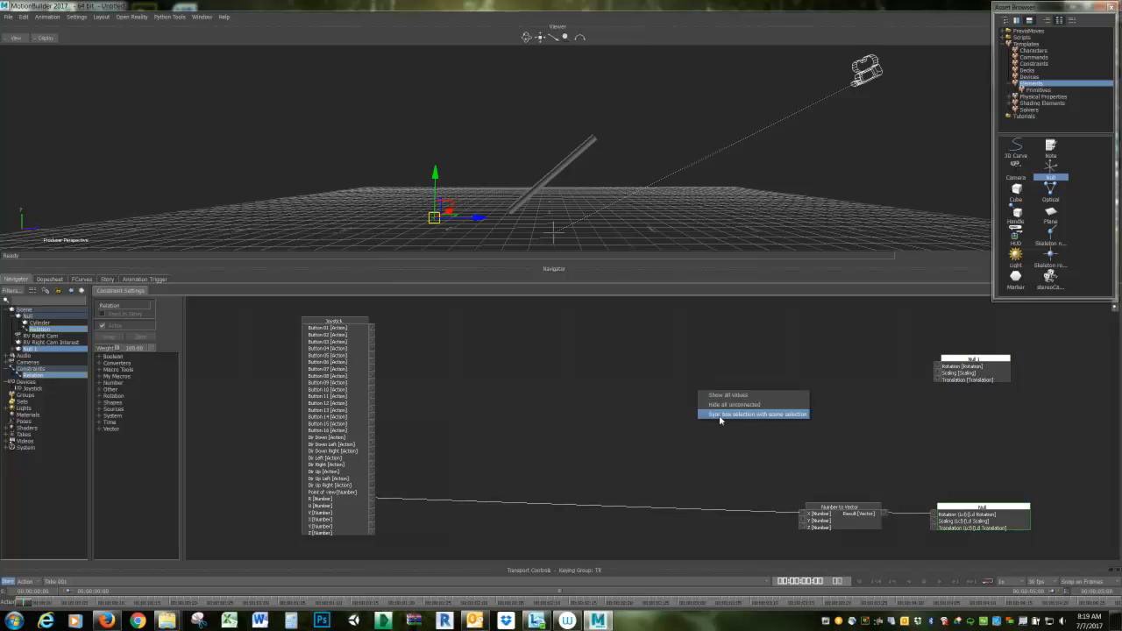
{"action": "left_click", "coordinate": [720, 415]}
- Hide all unconnected connectors in the Relation graph and show all connectors again
{"action": "right_click", "coordinate": [717, 382]}
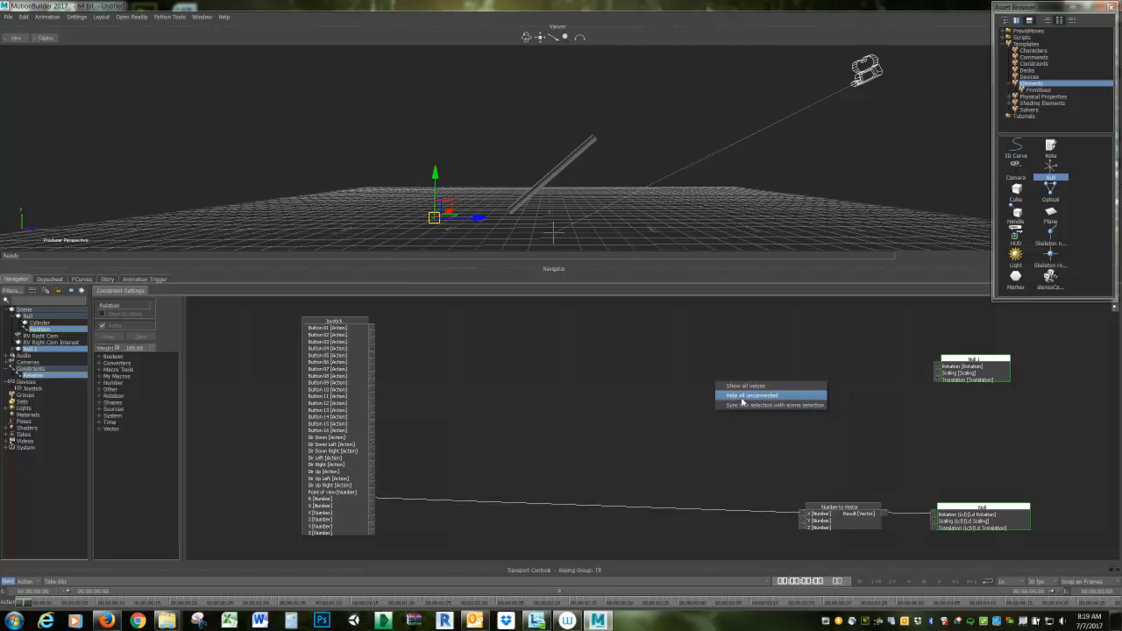
{"action": "left_click", "coordinate": [742, 396]}
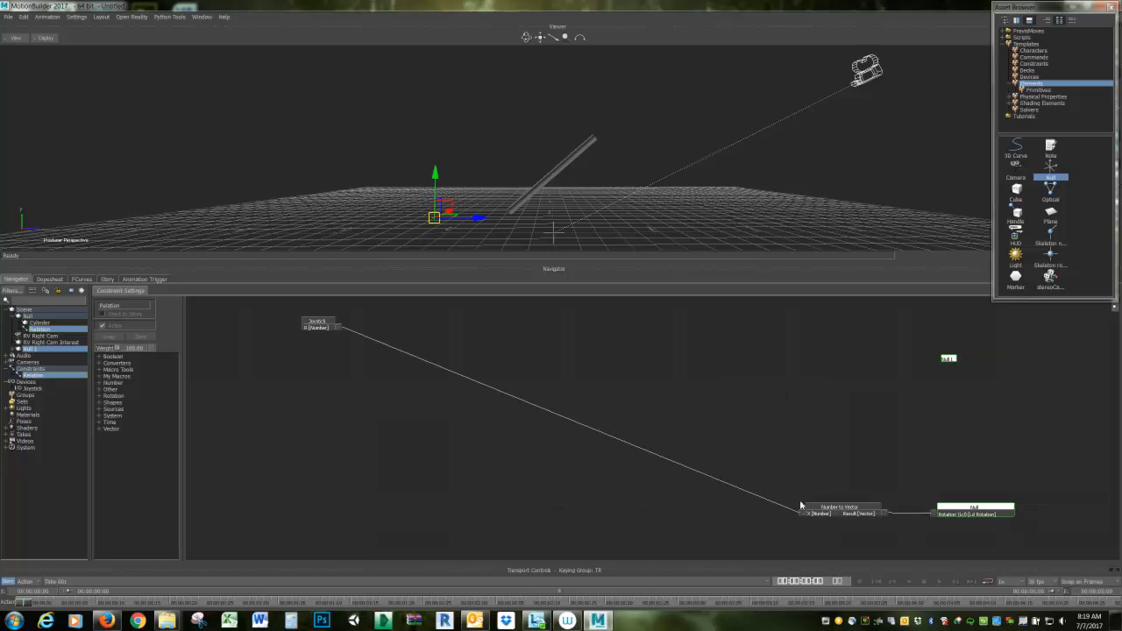
{"action": "right_click", "coordinate": [767, 423]}
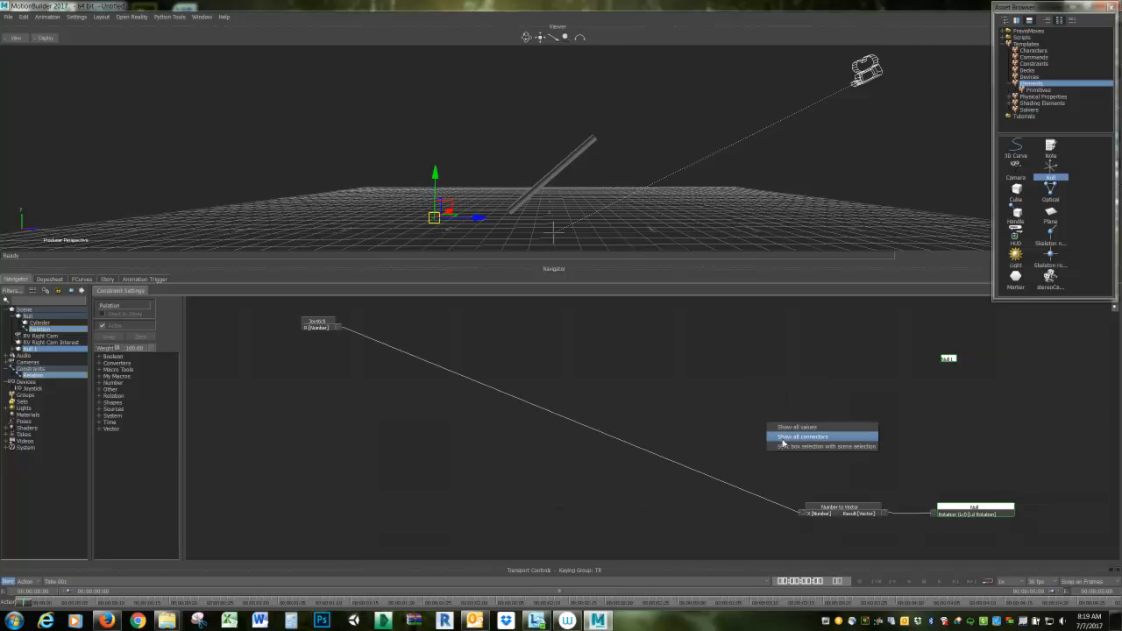
{"action": "left_click", "coordinate": [781, 438]}
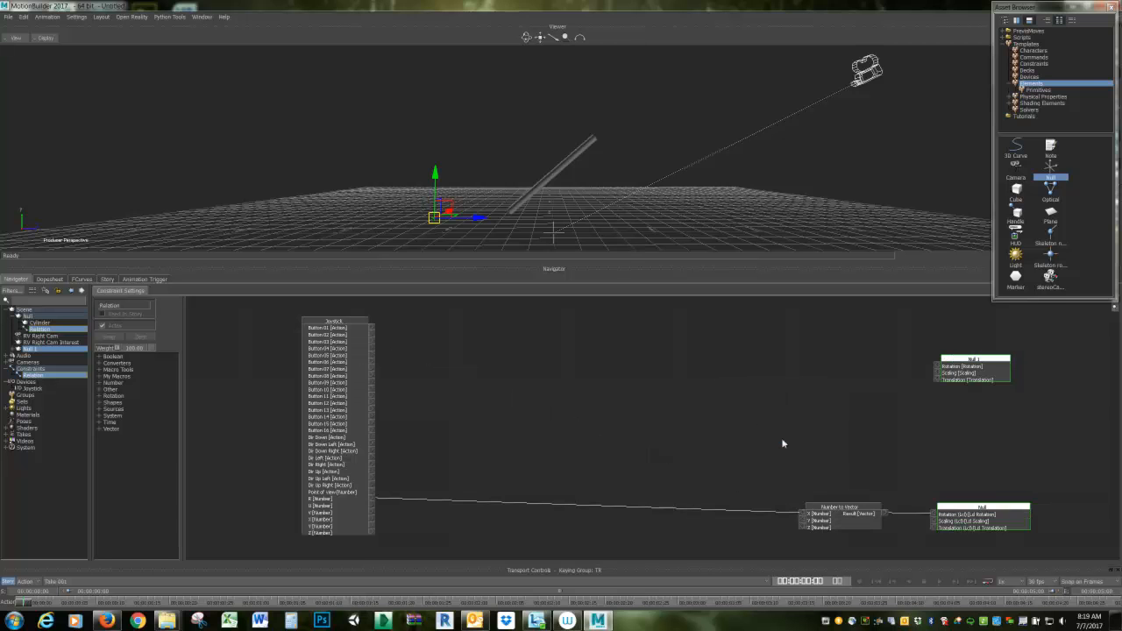
- Show all values in the Relation graph and lower the Joystick box so its R output lines up with the converter's X input
{"action": "right_click", "coordinate": [757, 364]}
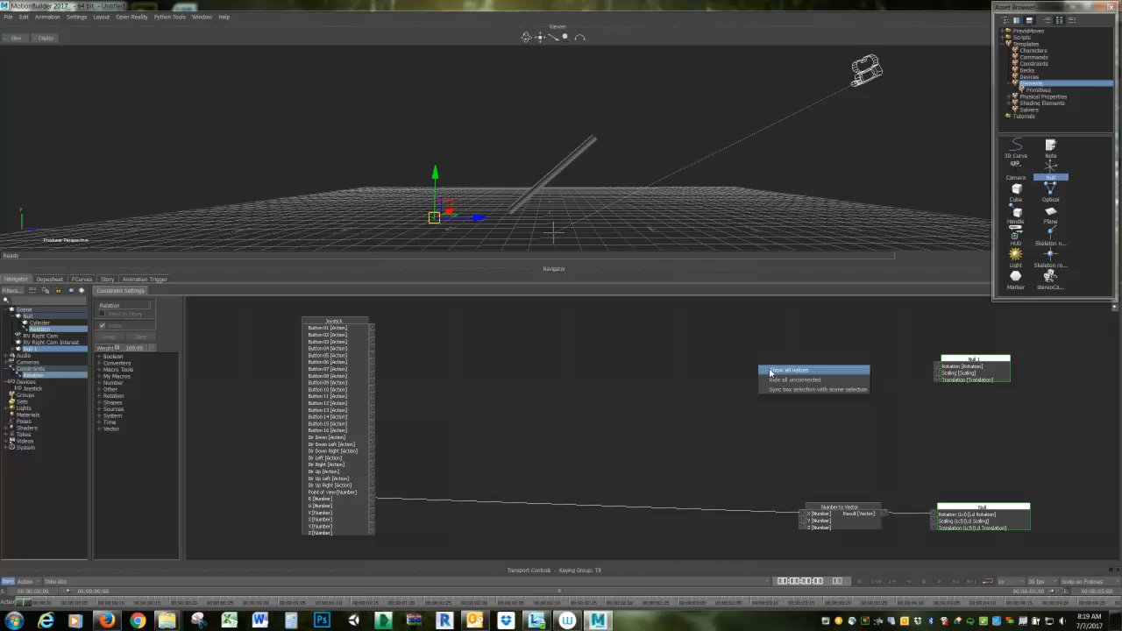
{"action": "left_click", "coordinate": [770, 372]}
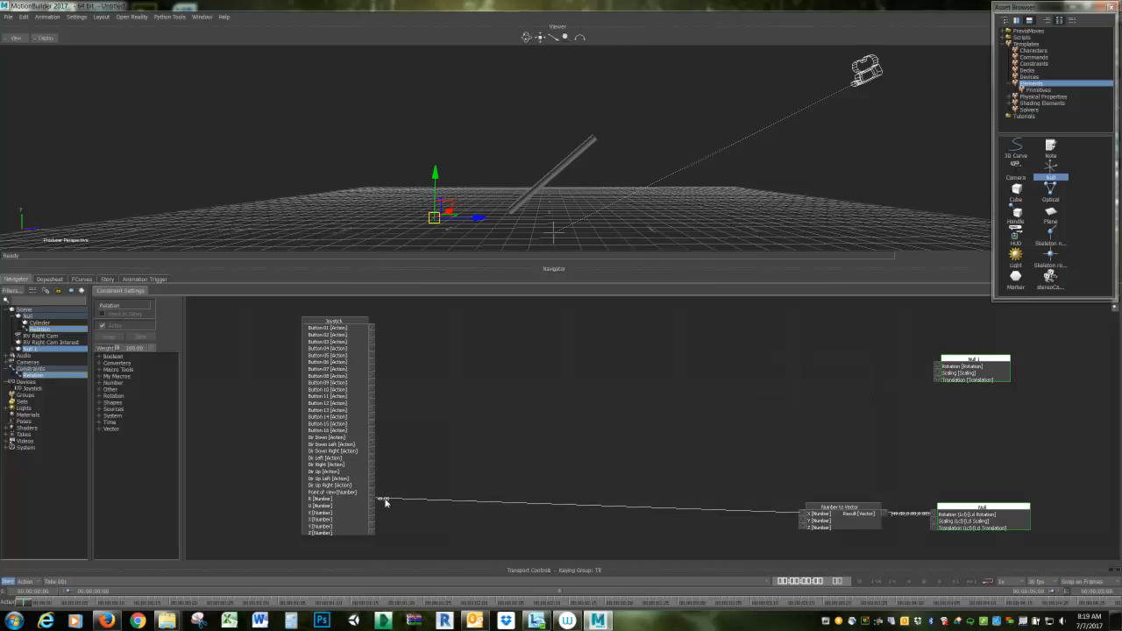
{"action": "left_click_drag", "start_coordinate": [348, 489], "coordinate": [329, 506]}
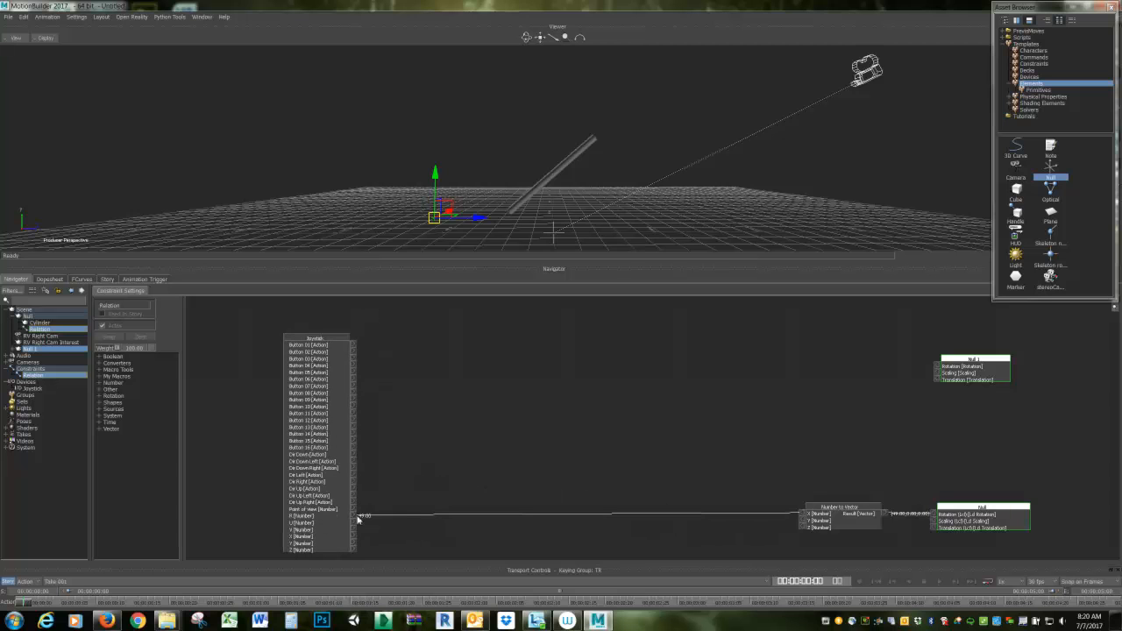
{"action": "left_click_drag", "start_coordinate": [402, 478], "coordinate": [473, 432], "text": "ctrl"}
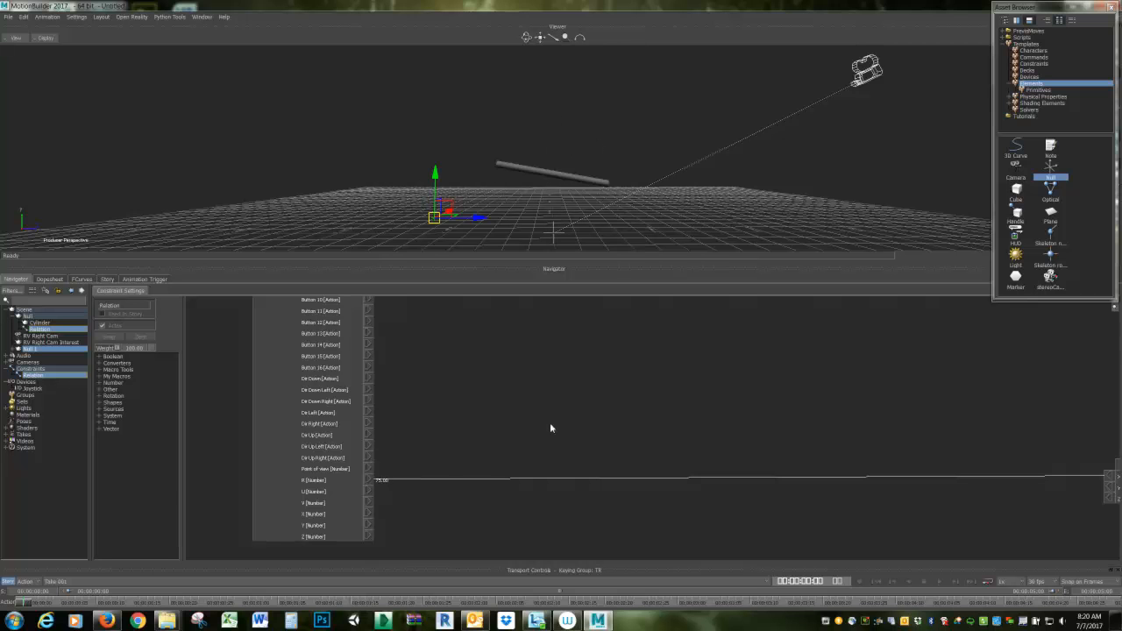
{"action": "left_click_drag", "start_coordinate": [741, 400], "coordinate": [395, 391], "text": "shift"}
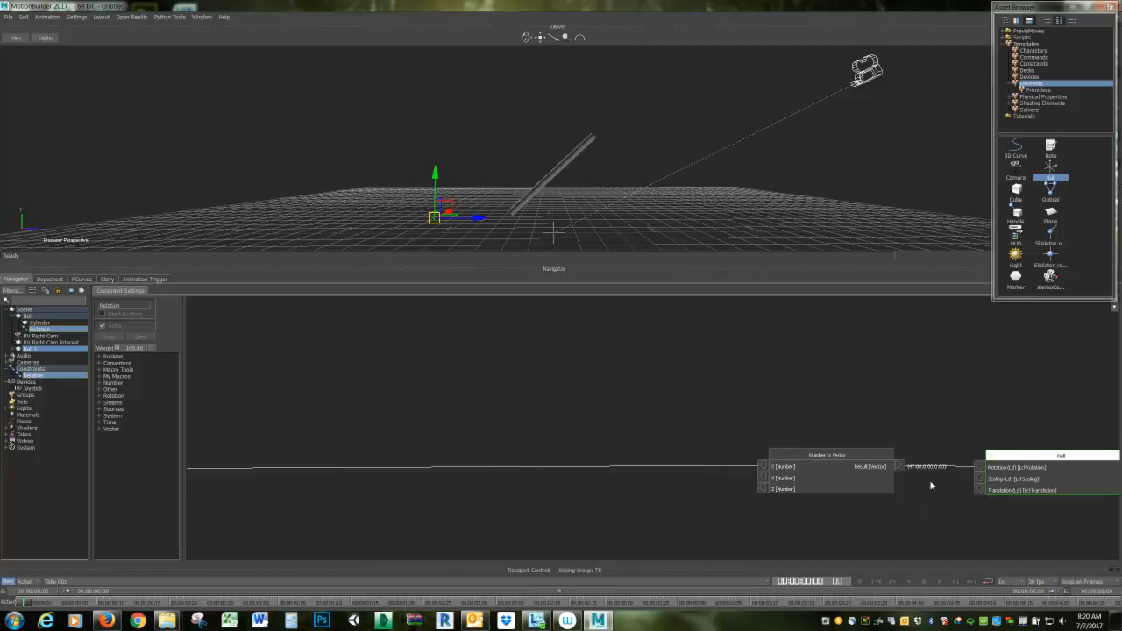
{"action": "mouse_move", "coordinate": [456, 363]}
{"action": "left_mouse_down", "text": "shift"}
{"action": "mouse_move", "coordinate": [684, 380]}
{"action": "mouse_move", "coordinate": [639, 417]}
{"action": "left_mouse_up", "text": "shift"}
{"action": "scroll", "coordinate": [684, 375], "scroll_direction": "down", "scroll_amount": 3}
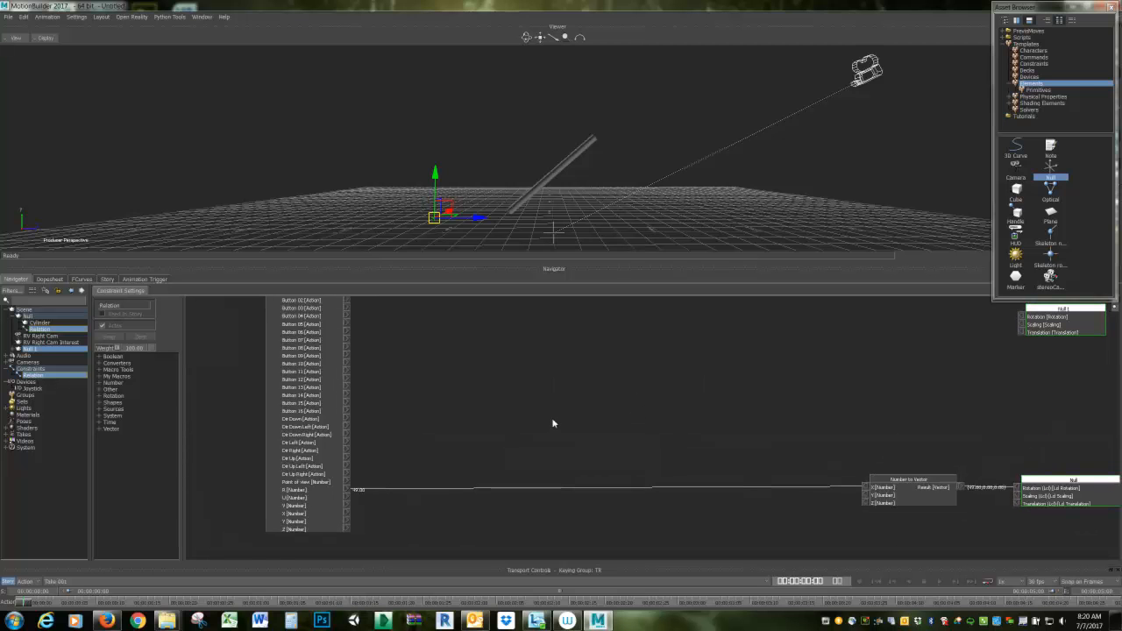
- Add a Damp (Clock based) box and a Scale And Offset (Number) box between the Joystick and Number to Vector boxes
{"action": "left_click", "coordinate": [99, 383]}
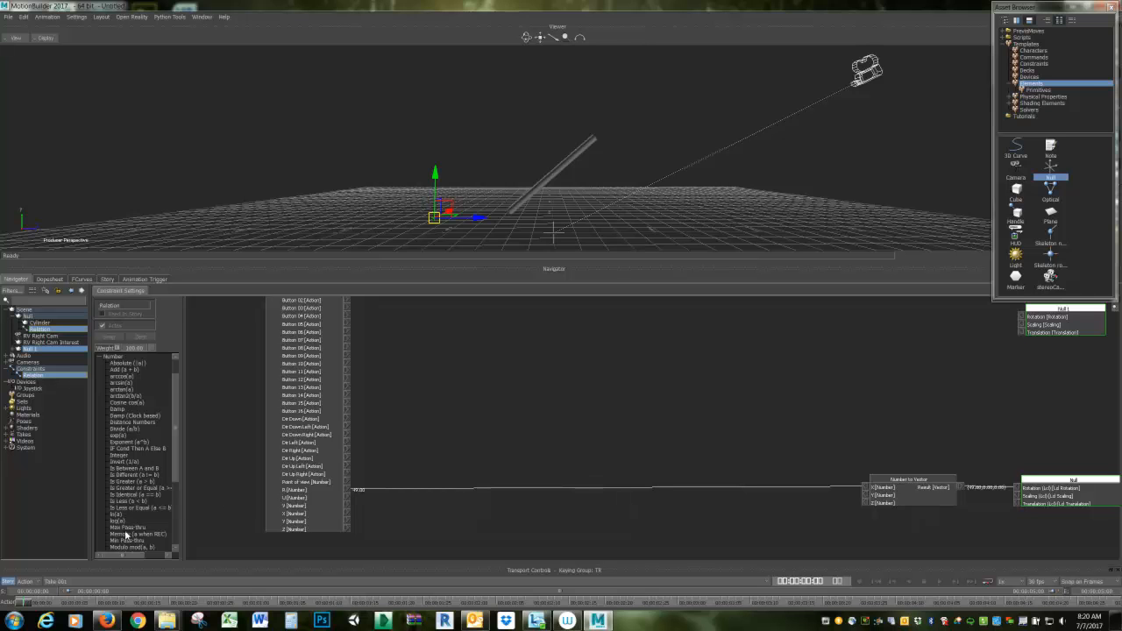
{"action": "scroll", "coordinate": [173, 473], "scroll_direction": "down", "scroll_amount": 3}
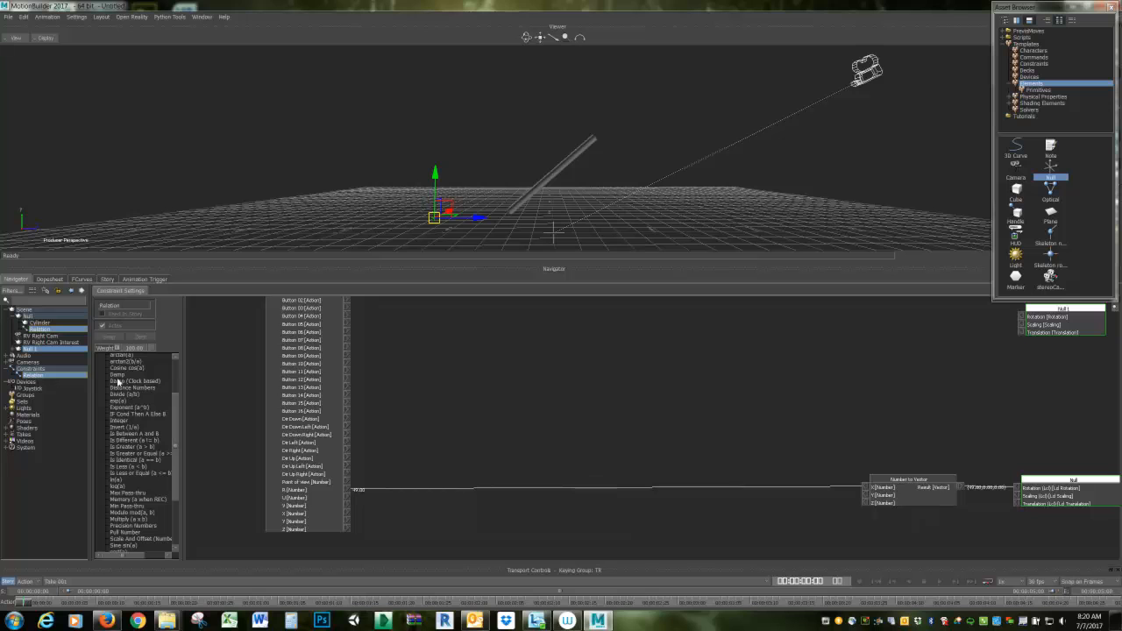
{"action": "left_click", "coordinate": [119, 382]}
{"action": "left_click_drag", "start_coordinate": [139, 382], "coordinate": [694, 457]}
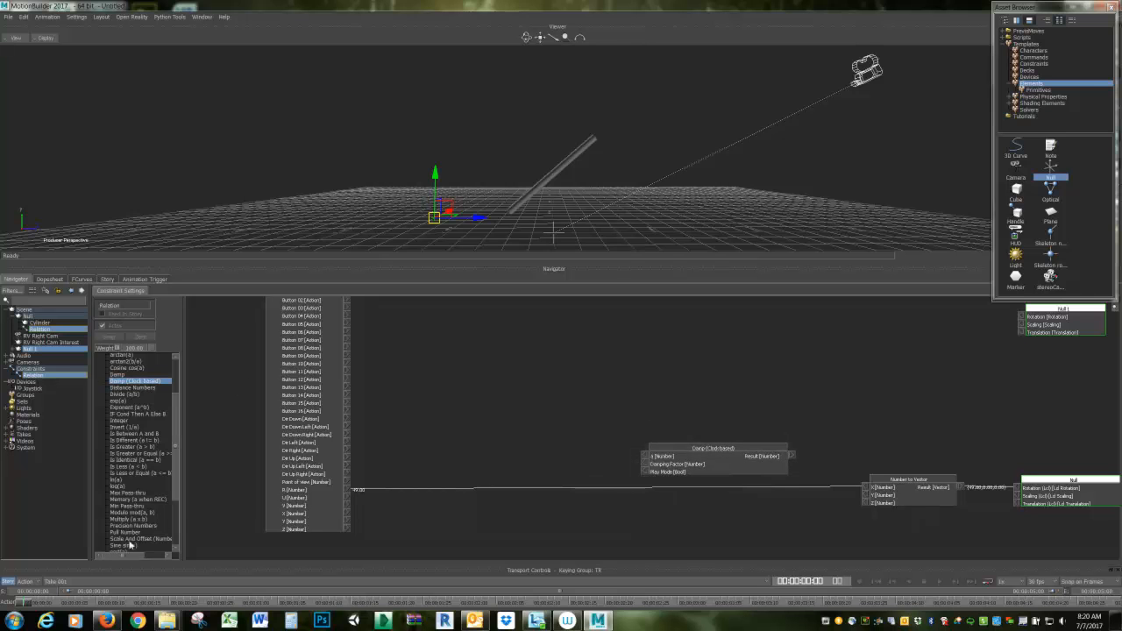
{"action": "left_click_drag", "start_coordinate": [132, 539], "coordinate": [565, 471]}
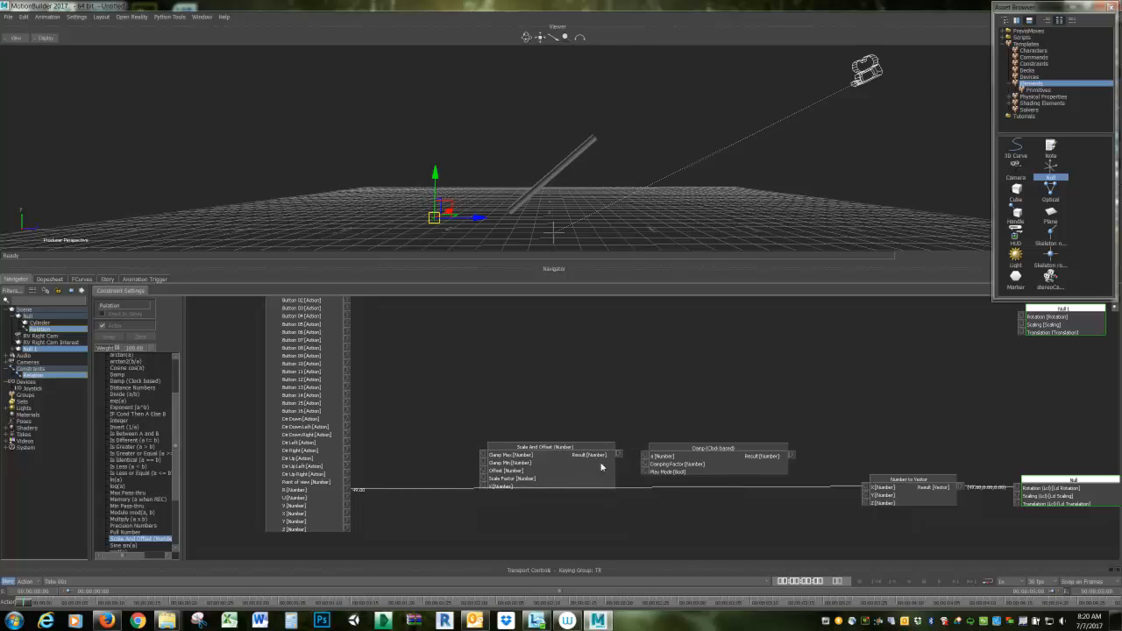
- Disconnect the joystick from Number to Vector's X, and link Scale And Offset's Result through Damp's a input and Result to that X
{"action": "right_click", "coordinate": [866, 487]}
{"action": "left_click", "coordinate": [879, 493]}
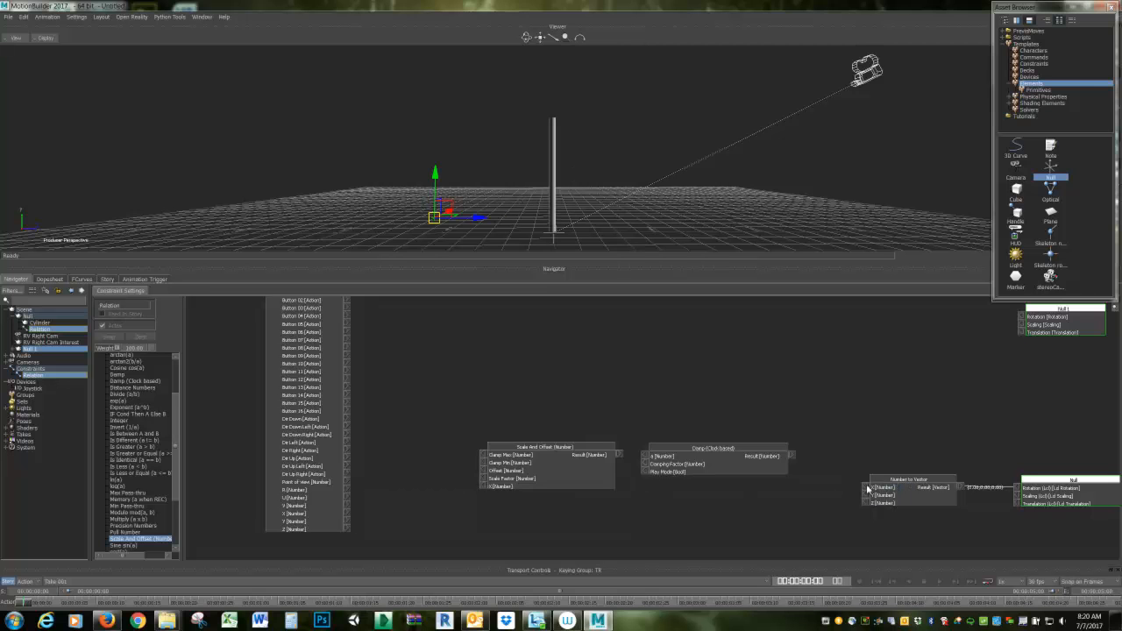
{"action": "left_click_drag", "start_coordinate": [794, 452], "coordinate": [793, 455]}
{"action": "left_click_drag", "start_coordinate": [647, 456], "coordinate": [618, 454]}
{"action": "left_click_drag", "start_coordinate": [693, 467], "coordinate": [707, 471]}
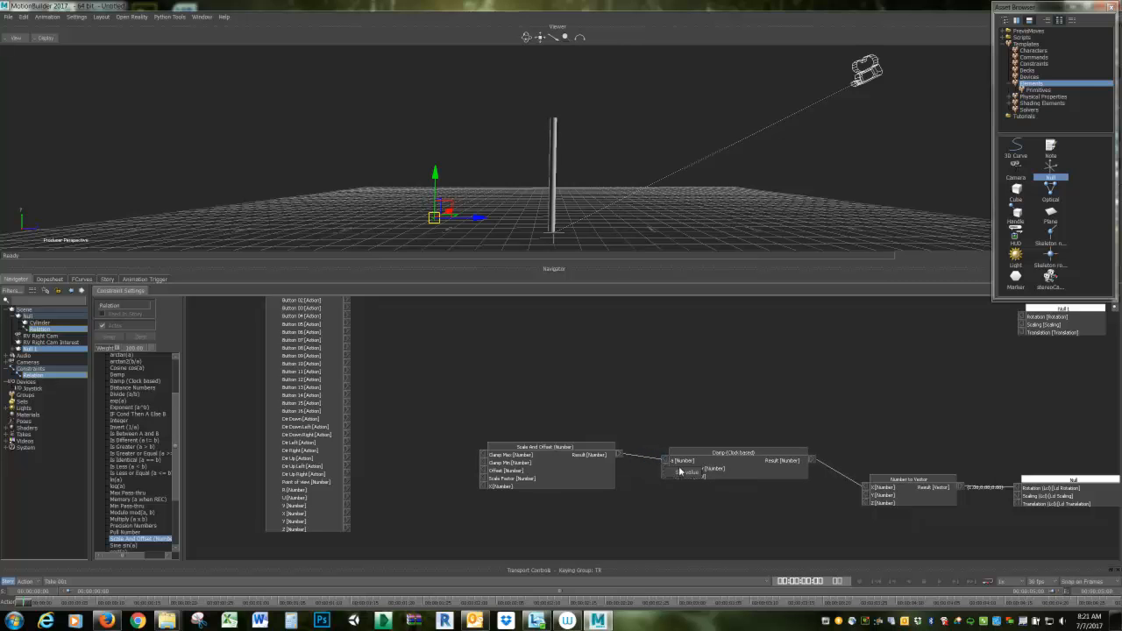
- Set the Damping Factor of the Damp (Clock based) box to 100
{"action": "right_click", "coordinate": [665, 469]}
{"action": "left_click", "coordinate": [676, 474]}
{"action": "double_click", "coordinate": [645, 467]}
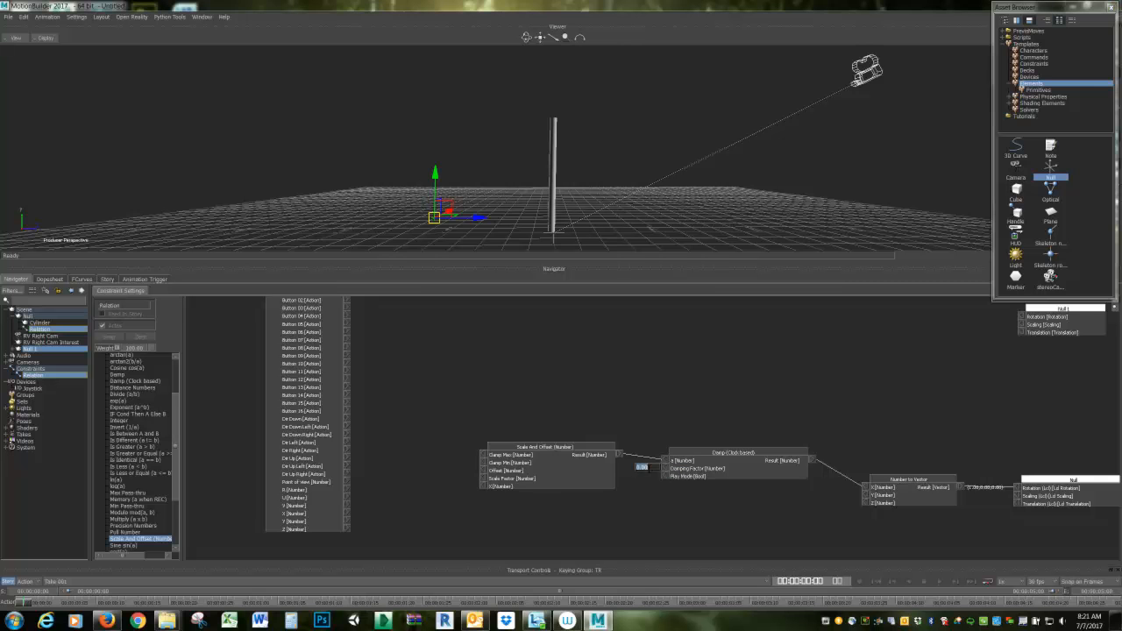
{"action": "type", "text": "100"}
{"action": "key", "text": "Return"}
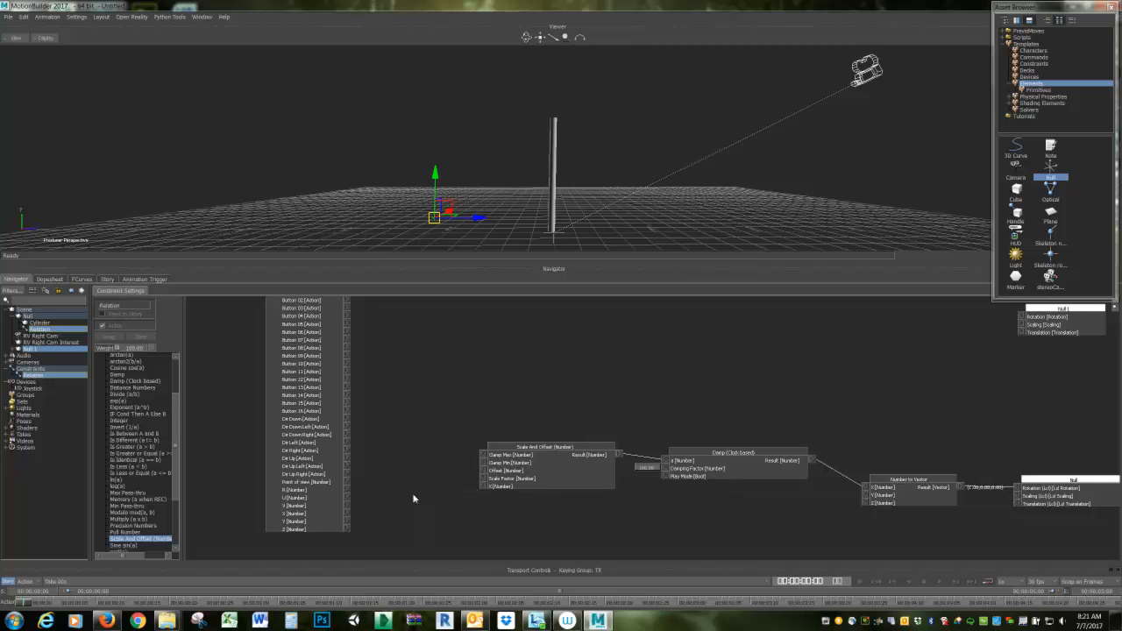
- Connect the joystick's R output to Scale And Offset's X input and set the Scale Factor to 0.3
{"action": "left_click_drag", "start_coordinate": [346, 489], "coordinate": [483, 485]}
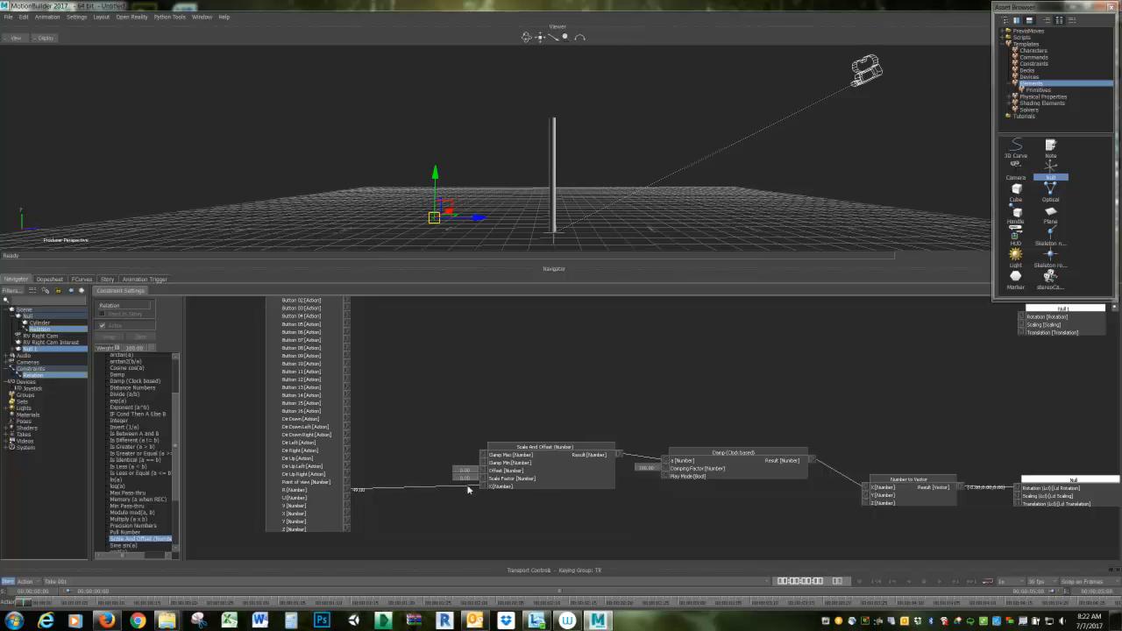
{"action": "left_click", "coordinate": [538, 462]}
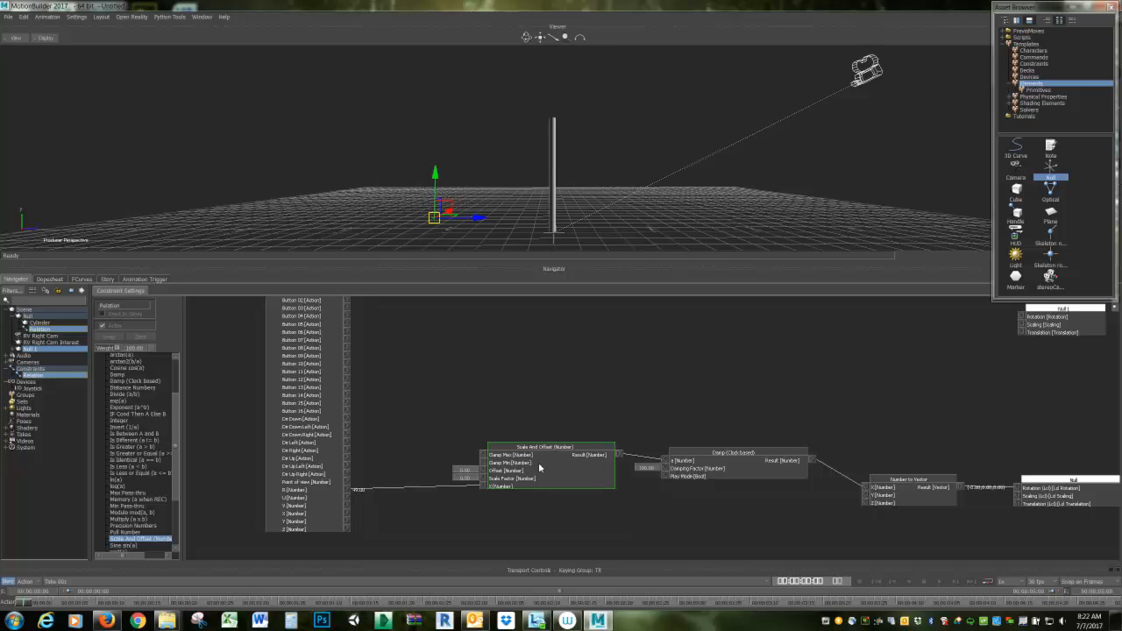
{"action": "double_click", "coordinate": [463, 478]}
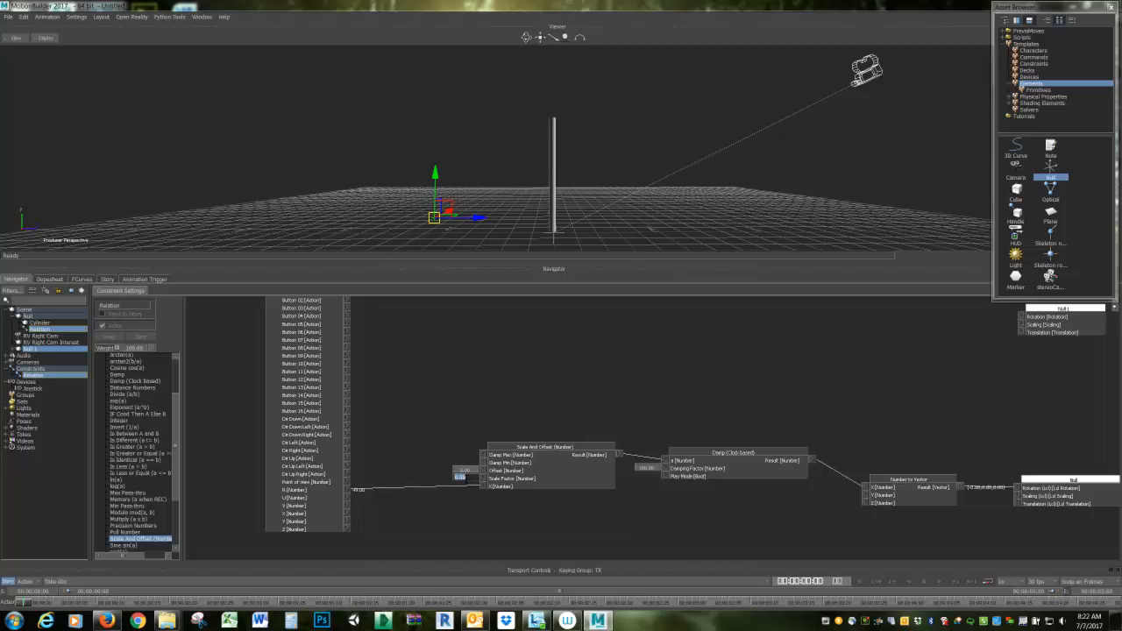
{"action": "type", "text": ".3"}
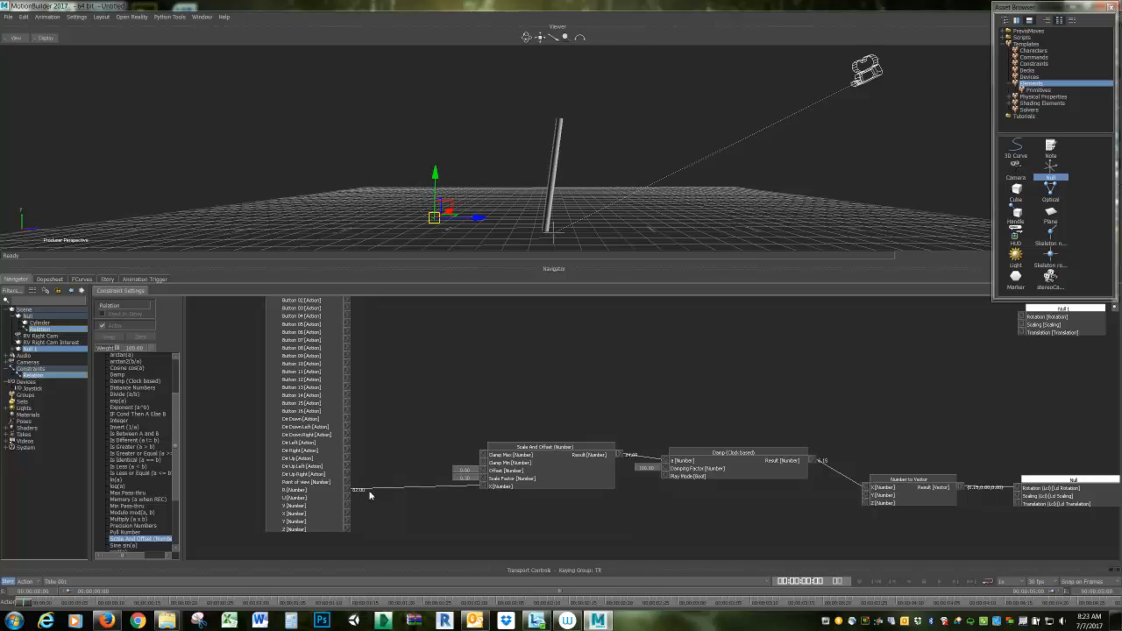
- Lower the Offset of the Scale And Offset (Number) box to about -54
{"action": "double_click", "coordinate": [470, 474]}
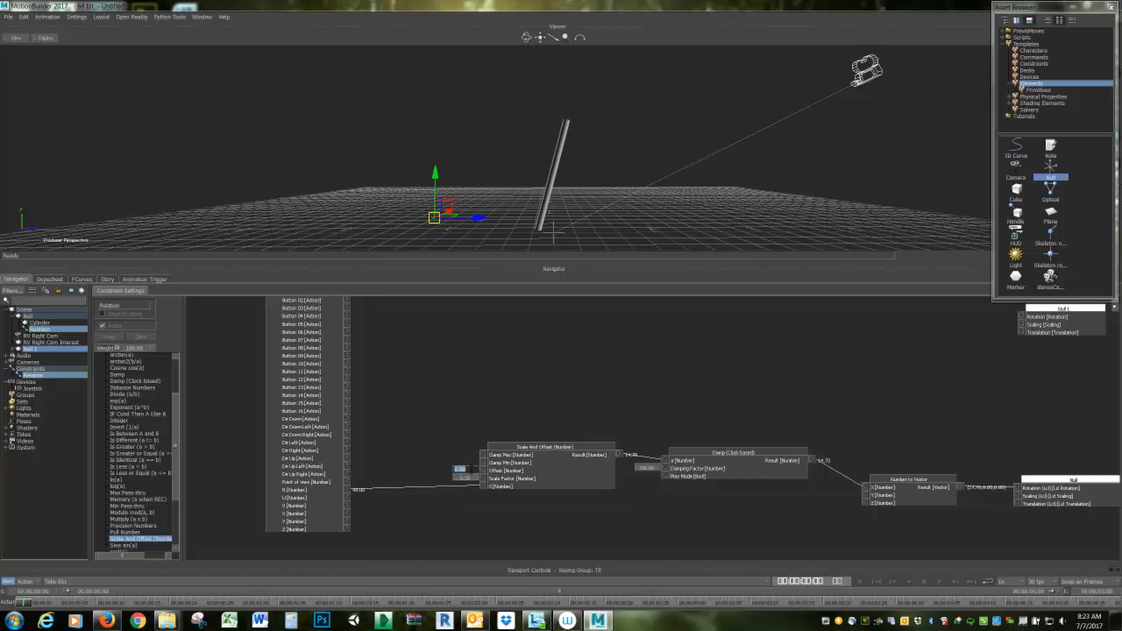
{"action": "left_click", "coordinate": [448, 445]}
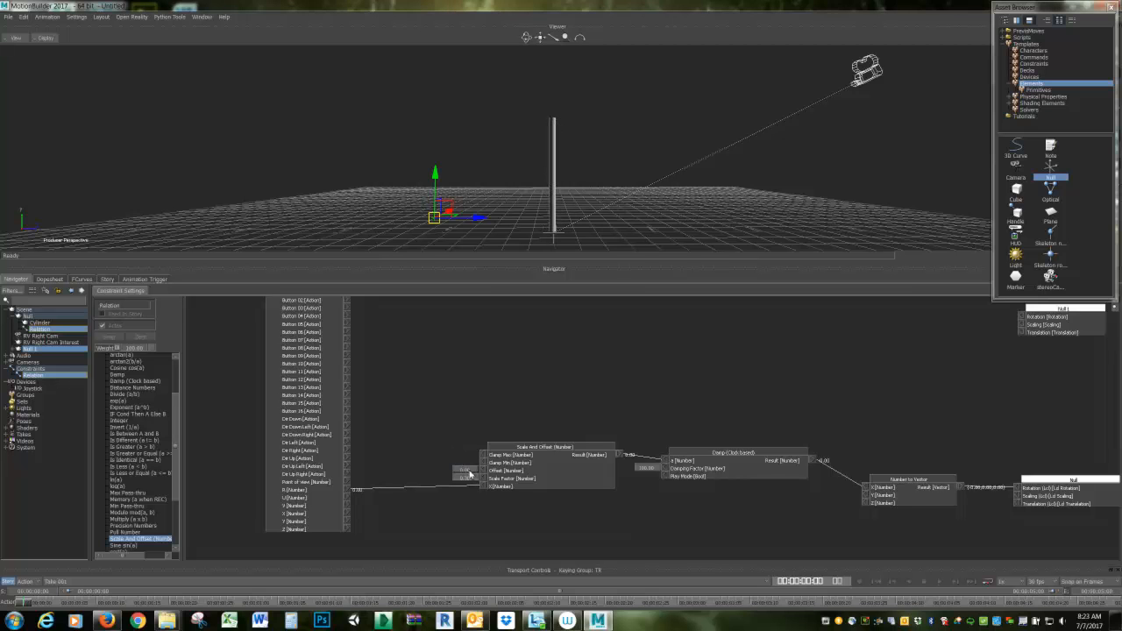
{"action": "mouse_move", "coordinate": [469, 473]}
{"action": "left_mouse_down"}
{"action": "mouse_move", "coordinate": [456, 475]}
{"action": "mouse_move", "coordinate": [480, 471]}
{"action": "mouse_move", "coordinate": [450, 470]}
{"action": "left_mouse_up"}
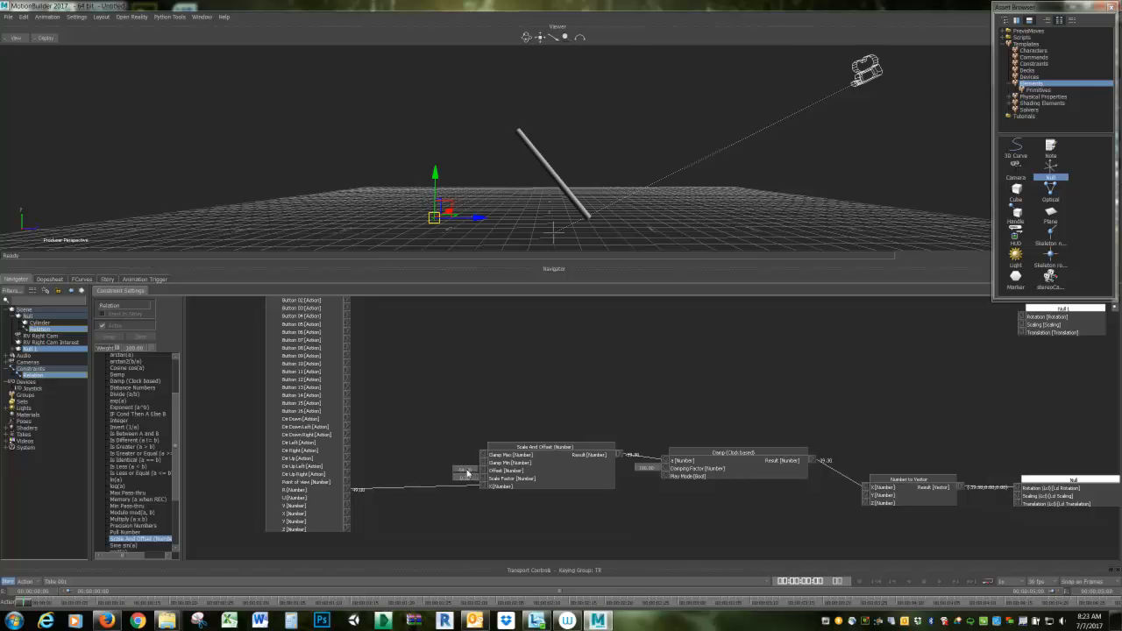
{"action": "double_click", "coordinate": [467, 472]}
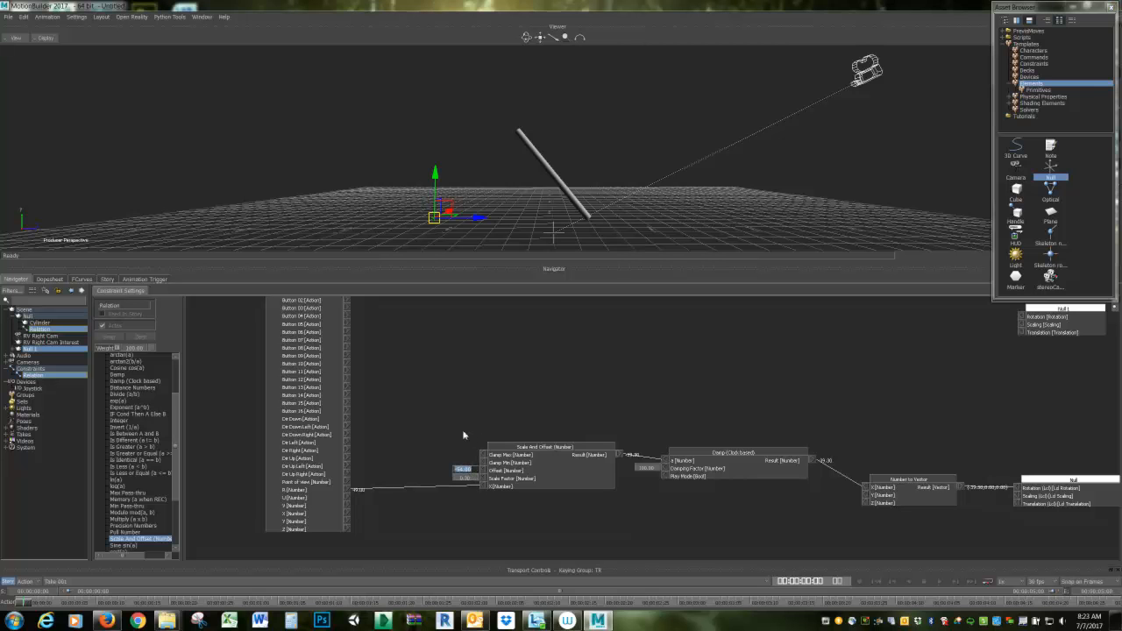
{"action": "left_click", "coordinate": [464, 434]}
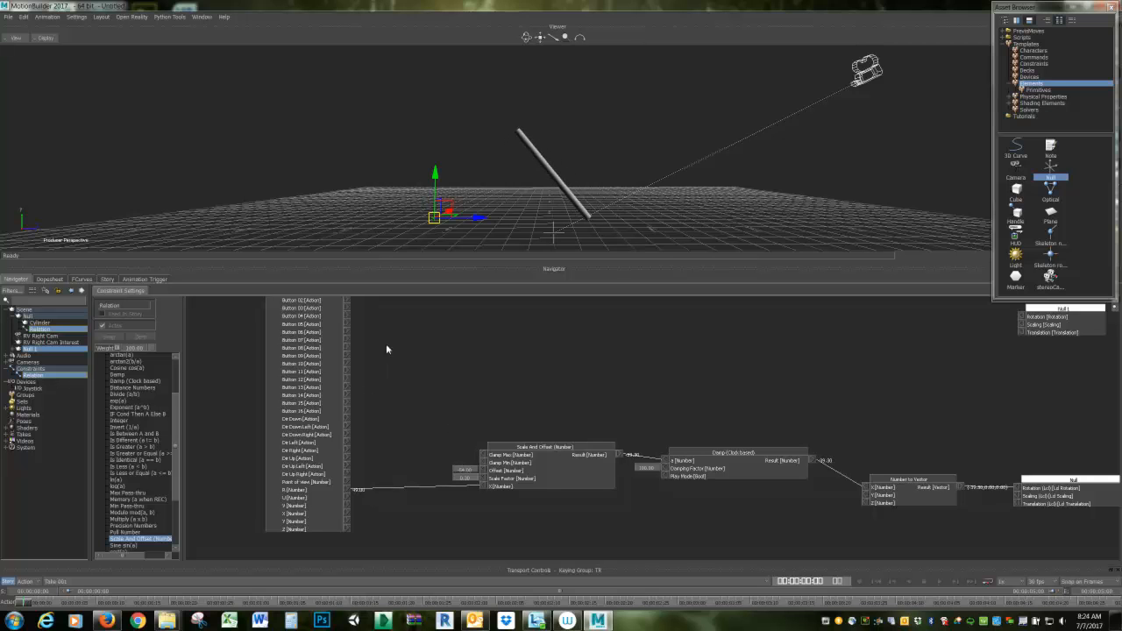
- Record the joystick motion, overwriting the current take, and stop the recording
{"action": "left_click", "coordinate": [860, 582]}
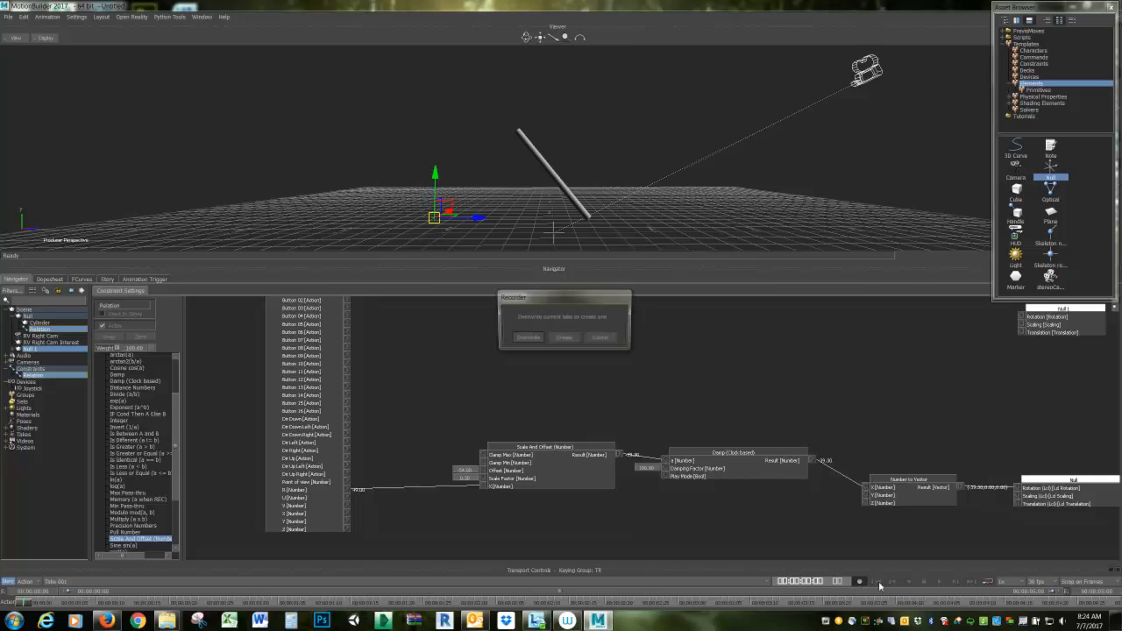
{"action": "left_click", "coordinate": [526, 339]}
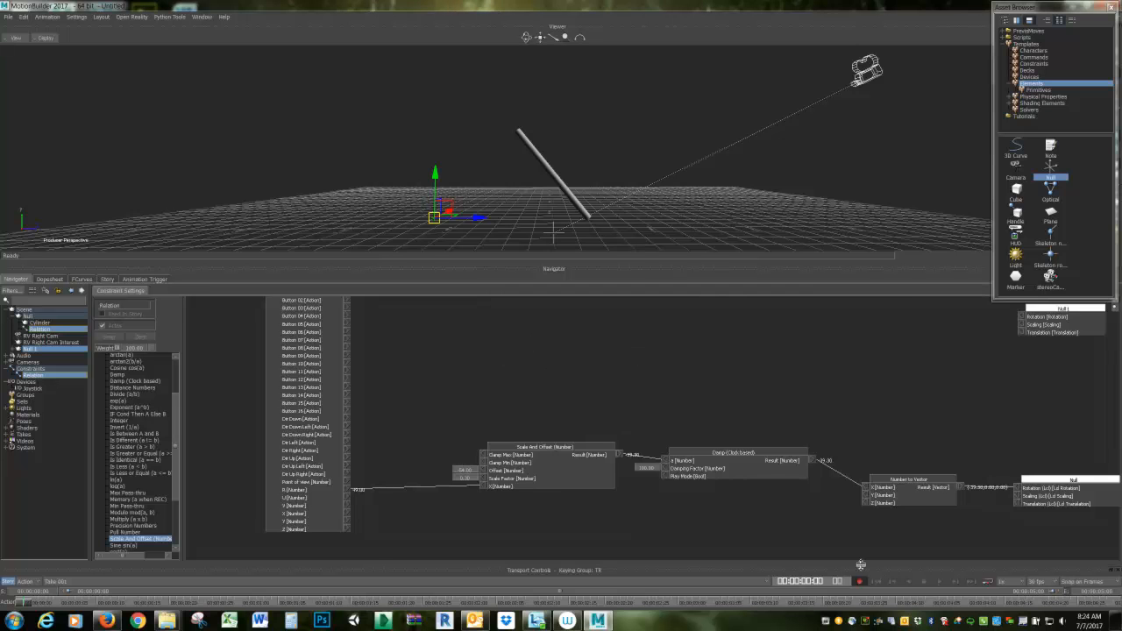
{"action": "left_click", "coordinate": [938, 582]}
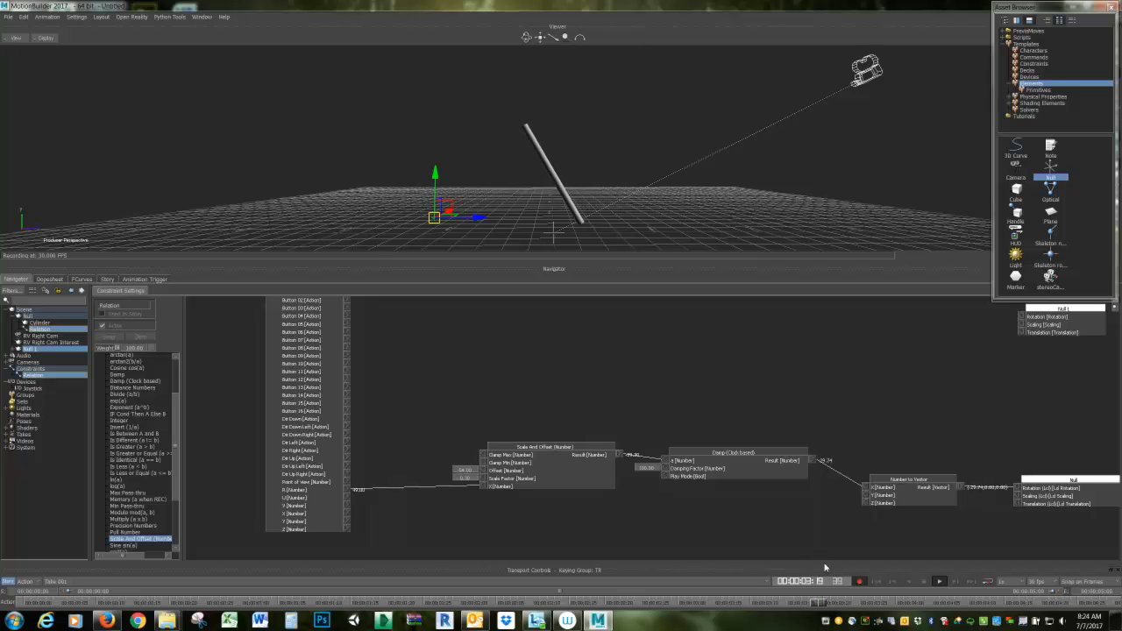
{"action": "left_click", "coordinate": [924, 581]}
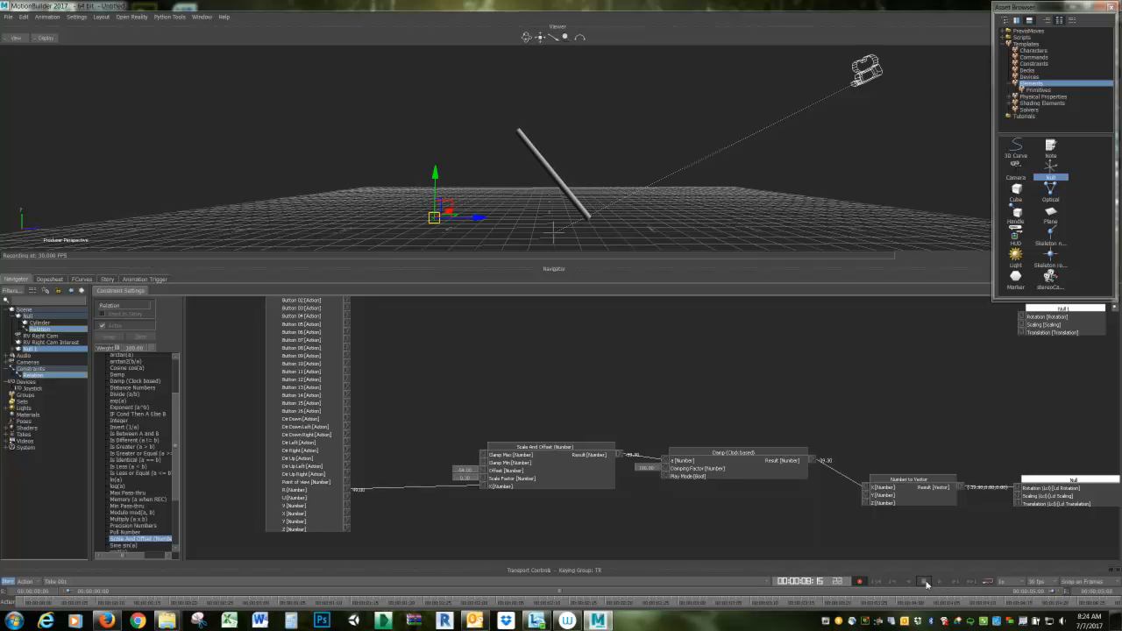
- Rewind to the beginning and play back the recorded take with the joystick still live
{"action": "left_click", "coordinate": [876, 581]}
{"action": "left_click", "coordinate": [940, 581]}
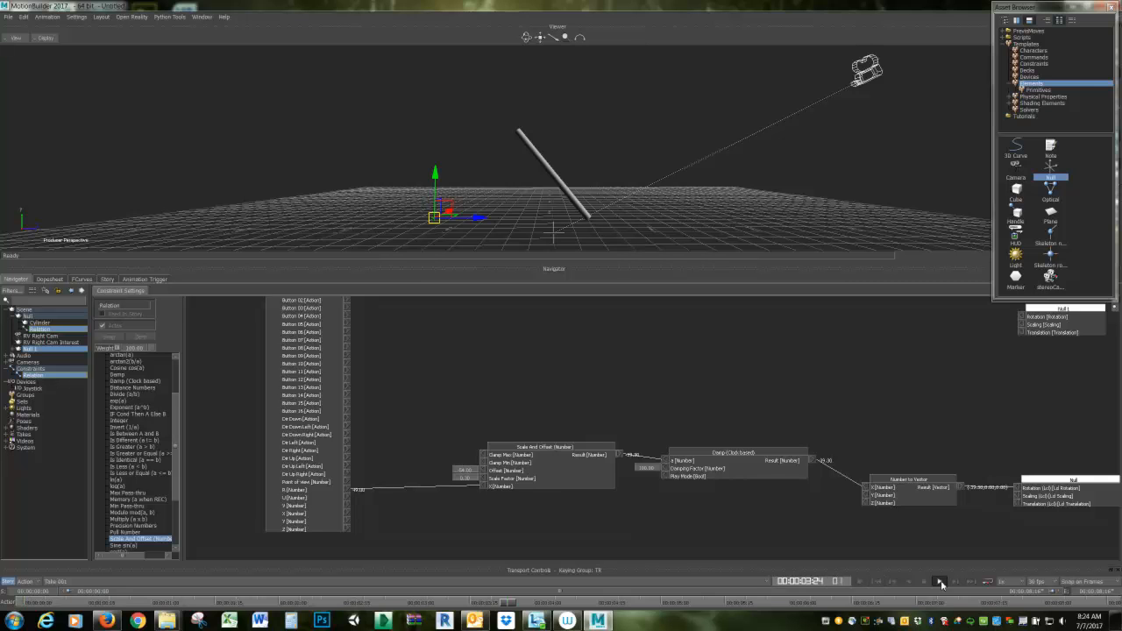
{"action": "left_click", "coordinate": [940, 582]}
- Take the Joystick device offline and play the recorded take from the beginning
{"action": "left_click", "coordinate": [28, 391]}
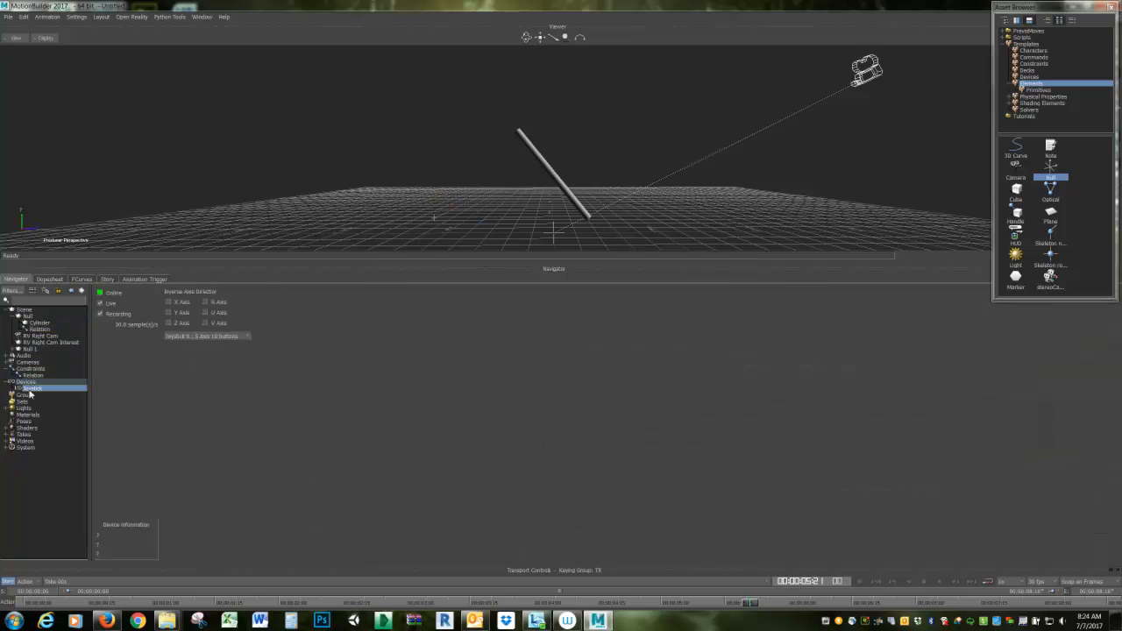
{"action": "left_click", "coordinate": [100, 293]}
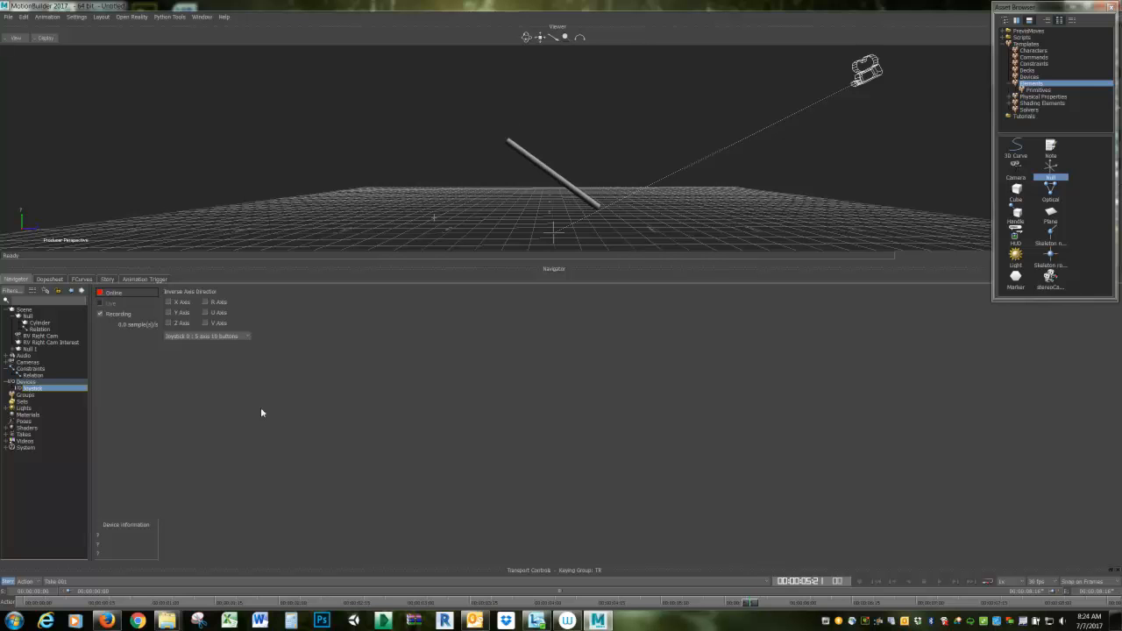
{"action": "left_click", "coordinate": [876, 582]}
{"action": "left_click", "coordinate": [940, 581]}
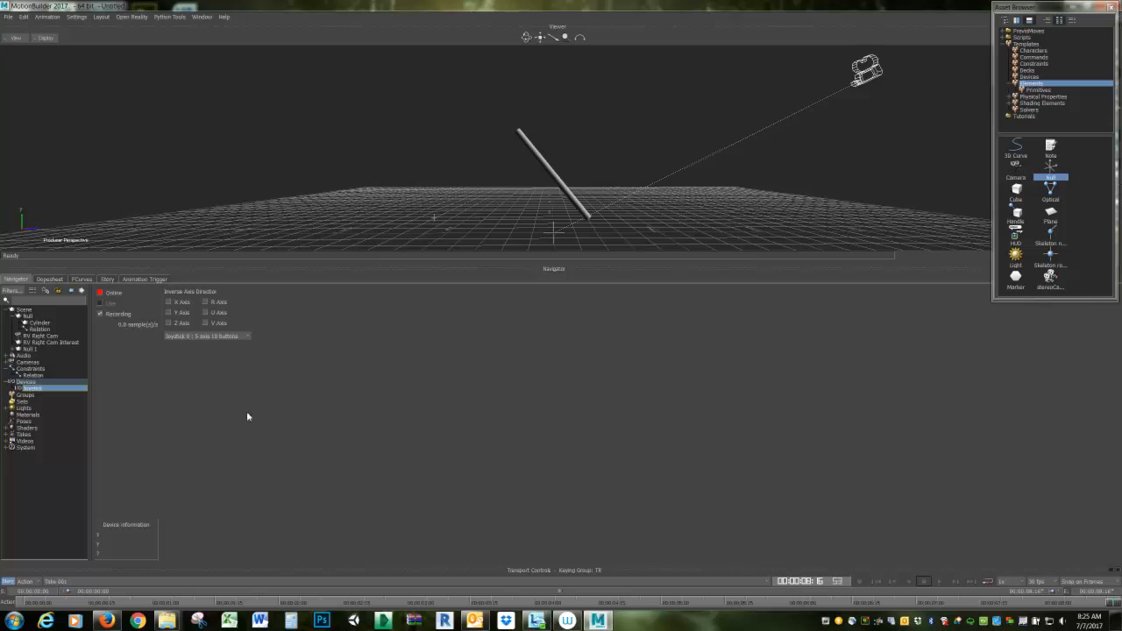
- Set the Joystick device back to online and live, and reopen the Relation constraint
{"action": "left_click", "coordinate": [100, 294]}
{"action": "left_click", "coordinate": [101, 303]}
{"action": "left_click", "coordinate": [32, 375]}
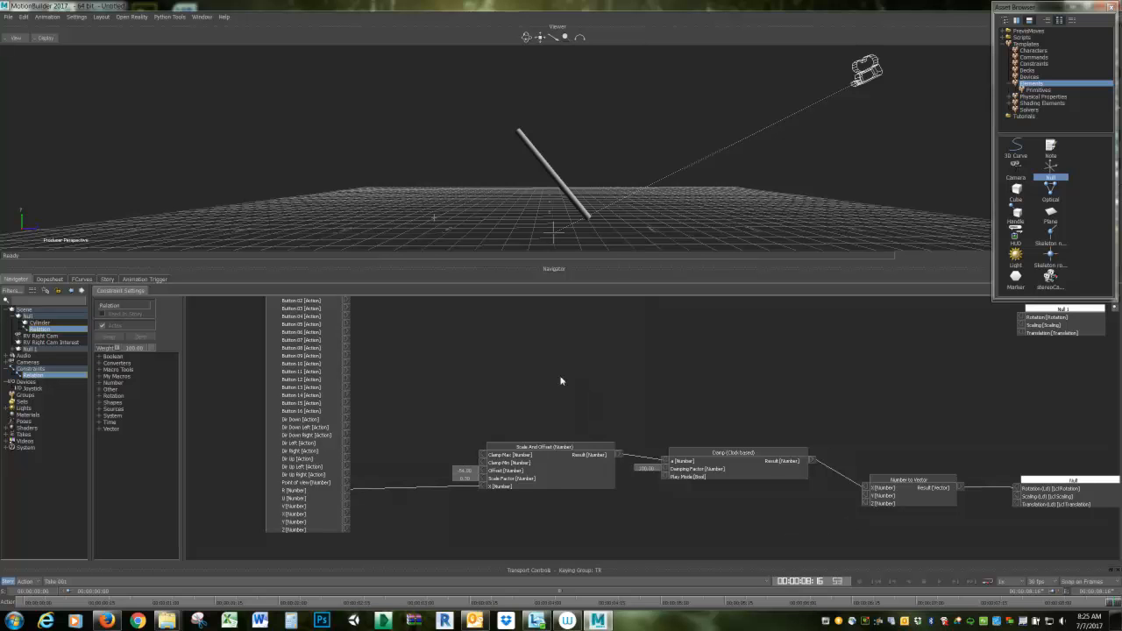
- Add a Transport Control box from the System operators to the graph and place it beside the Joystick box
{"action": "left_click_drag", "start_coordinate": [508, 371], "coordinate": [526, 496], "text": "shift"}
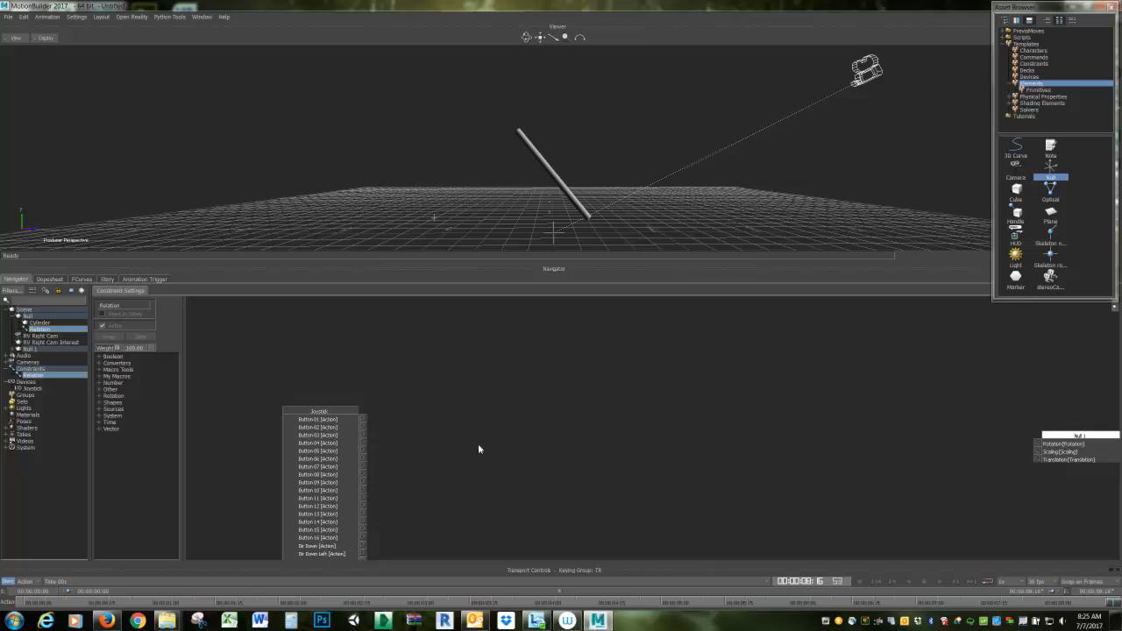
{"action": "left_click", "coordinate": [98, 417]}
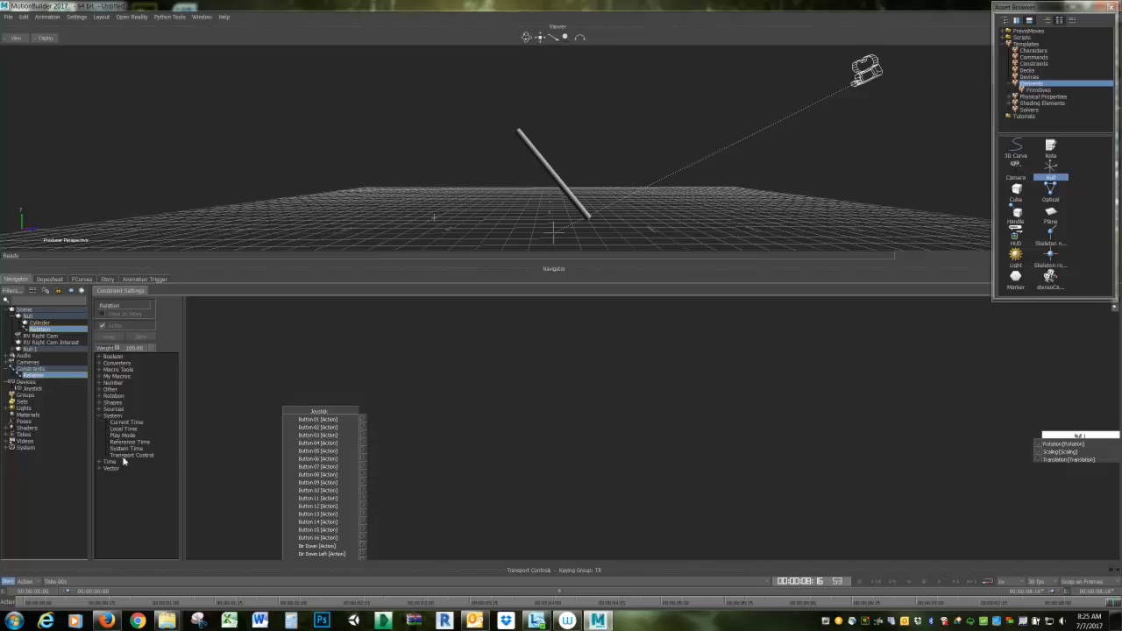
{"action": "left_click", "coordinate": [123, 456]}
{"action": "left_click_drag", "start_coordinate": [123, 457], "coordinate": [532, 415]}
{"action": "left_click", "coordinate": [550, 417]}
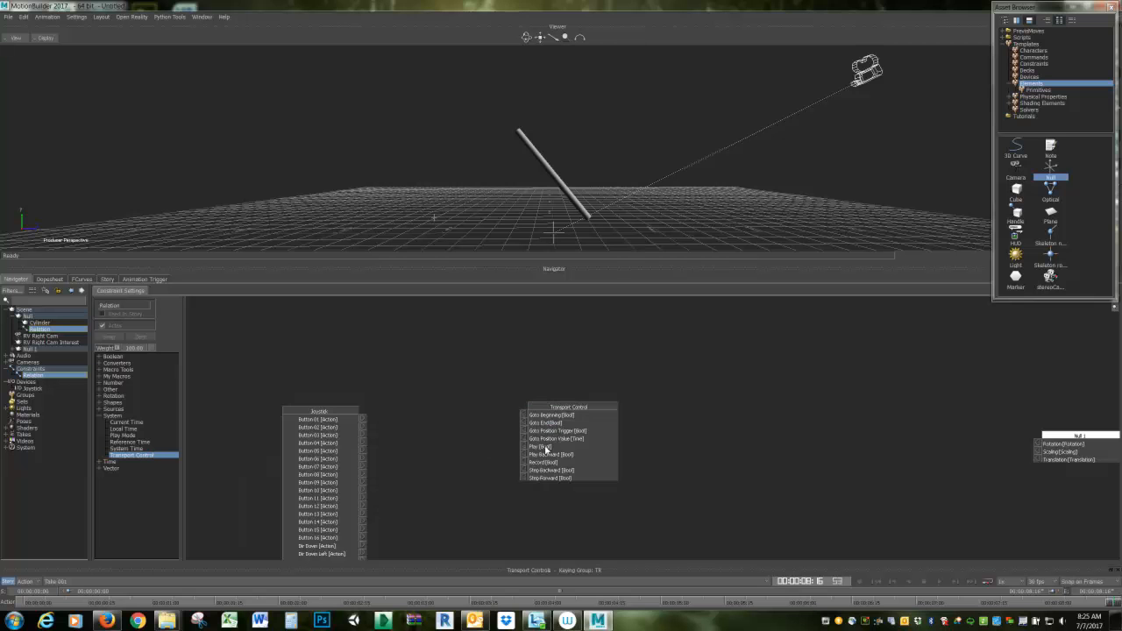
{"action": "left_click_drag", "start_coordinate": [539, 447], "coordinate": [475, 417]}
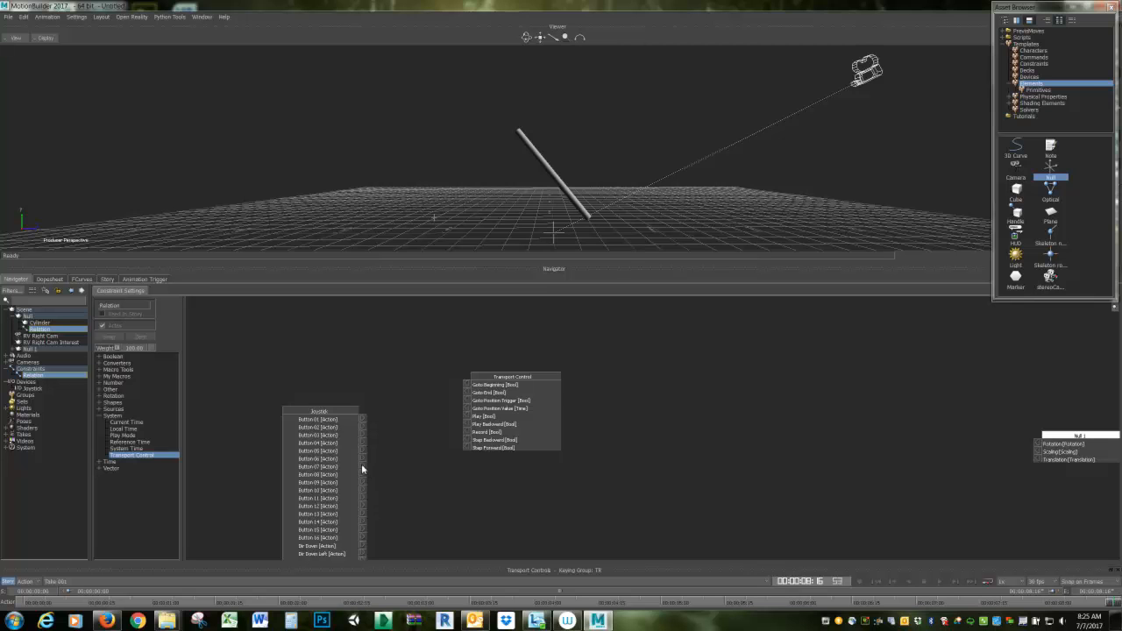
- Connect Joystick Button 07 to Goto Beginning, Button 08 to Record and Button 01 to Play on the Transport Control box
{"action": "left_click_drag", "start_coordinate": [362, 470], "coordinate": [465, 385]}
{"action": "left_click_drag", "start_coordinate": [430, 429], "coordinate": [459, 401]}
{"action": "left_click_drag", "start_coordinate": [462, 397], "coordinate": [468, 432]}
{"action": "left_click_drag", "start_coordinate": [362, 419], "coordinate": [467, 417]}
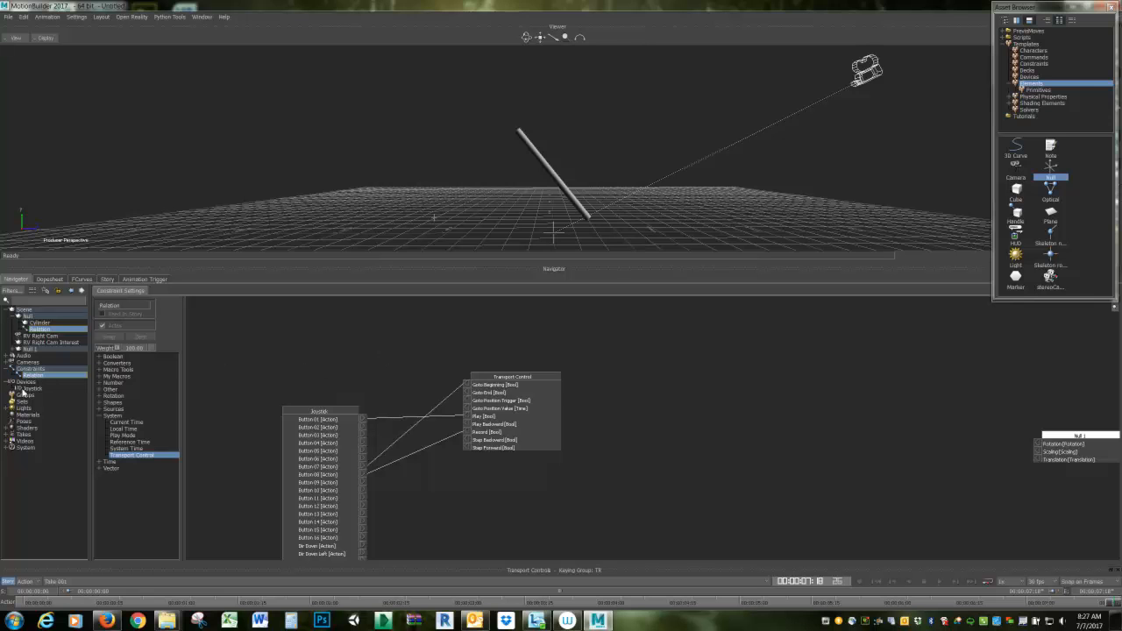
- Take the Joystick device offline again, play the new recording from the beginning and stop it partway
{"action": "left_click", "coordinate": [23, 388]}
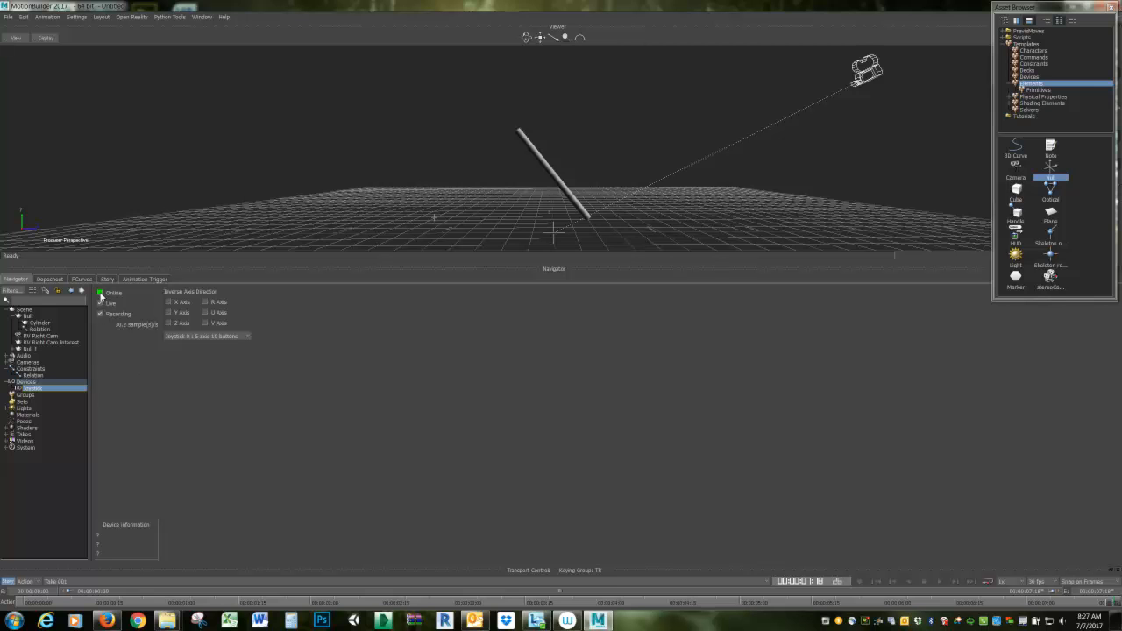
{"action": "left_click", "coordinate": [100, 292]}
{"action": "key", "text": "space"}
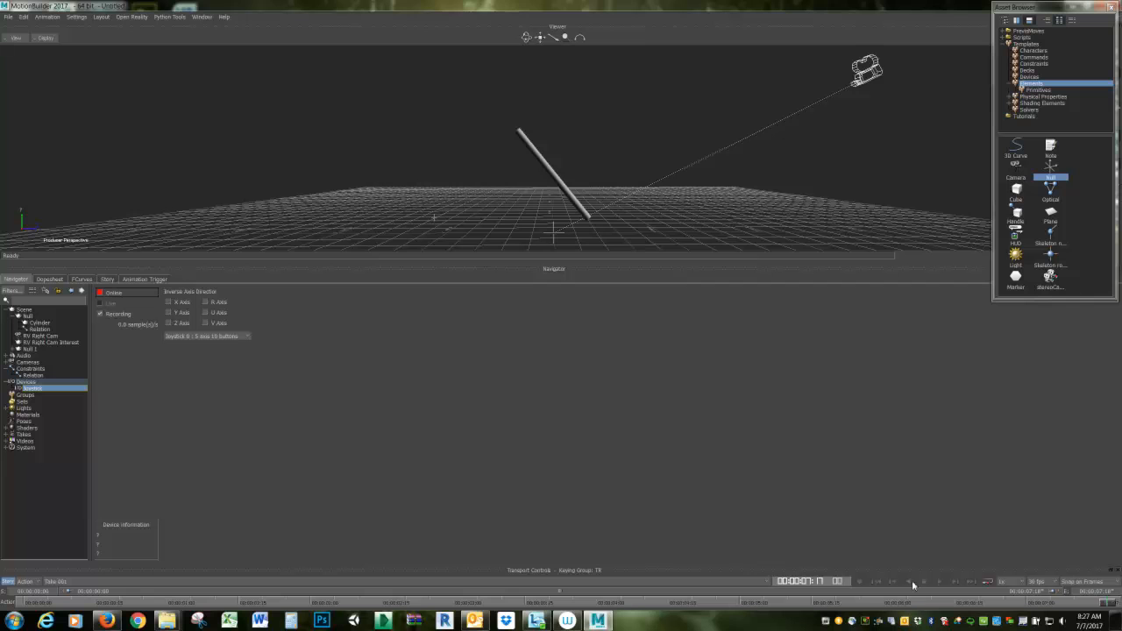
{"action": "left_click", "coordinate": [877, 581]}
{"action": "left_click", "coordinate": [942, 582]}
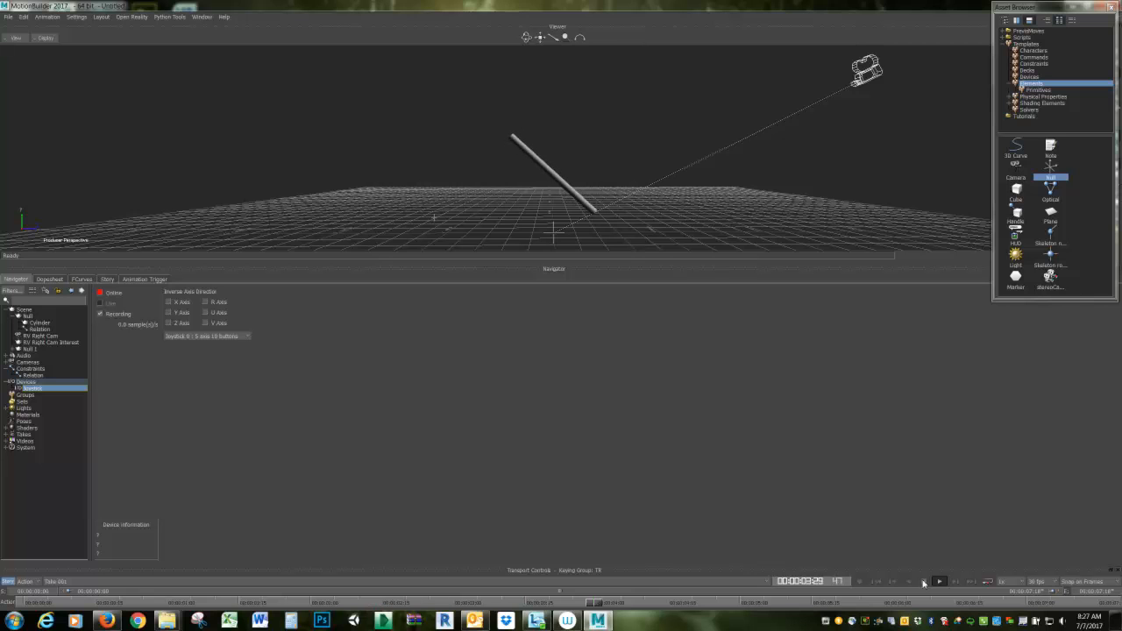
{"action": "left_click", "coordinate": [922, 583]}
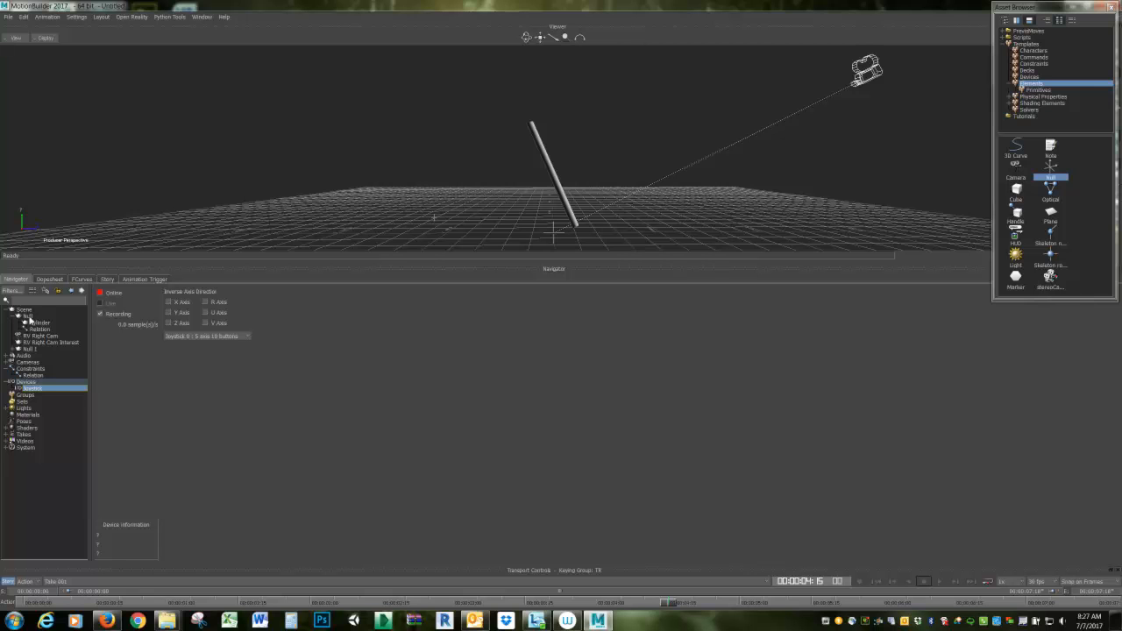
- Reopen the Relation constraint and review the Transport Control and rotation connections in its graph
{"action": "left_click", "coordinate": [33, 375]}
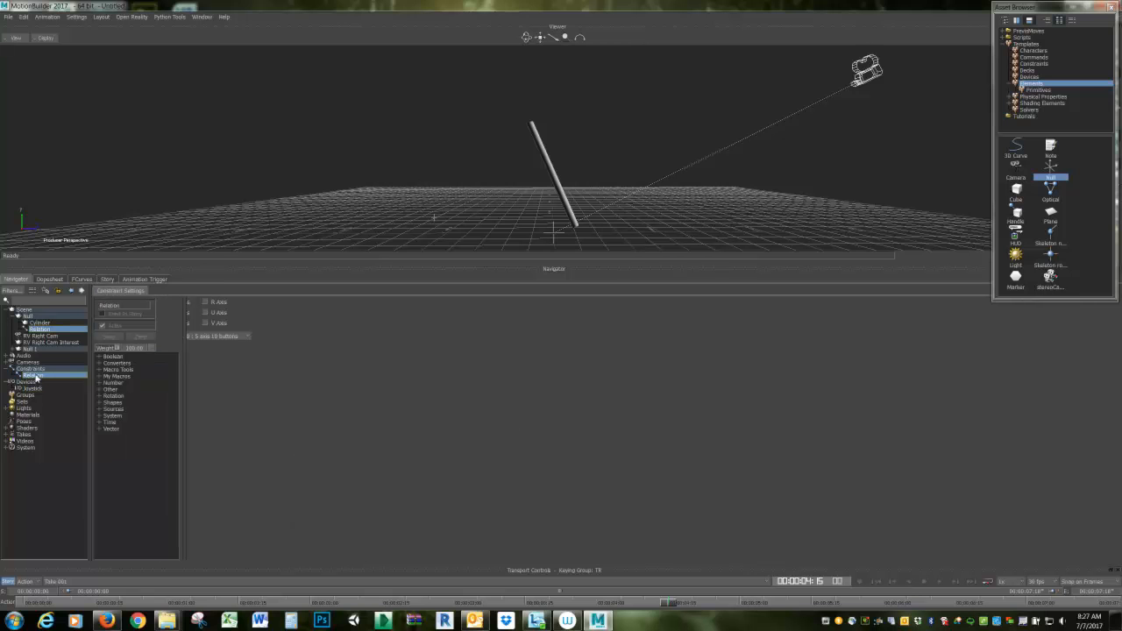
{"action": "left_click_drag", "start_coordinate": [739, 436], "coordinate": [632, 316], "text": "shift"}
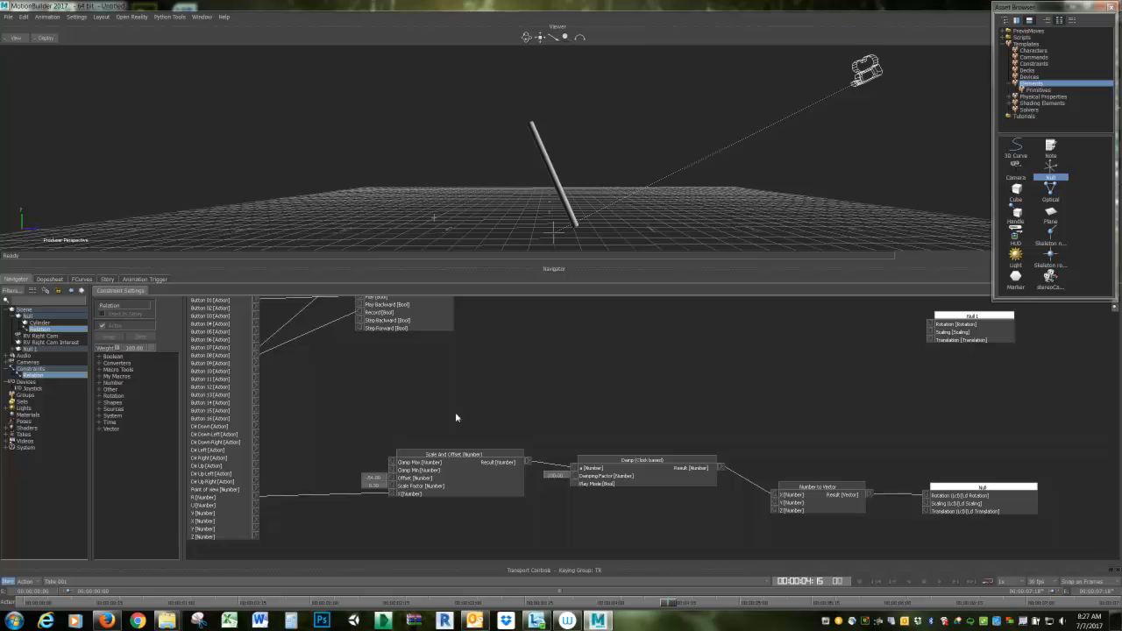
{"action": "left_click_drag", "start_coordinate": [327, 372], "coordinate": [388, 431], "text": "shift"}
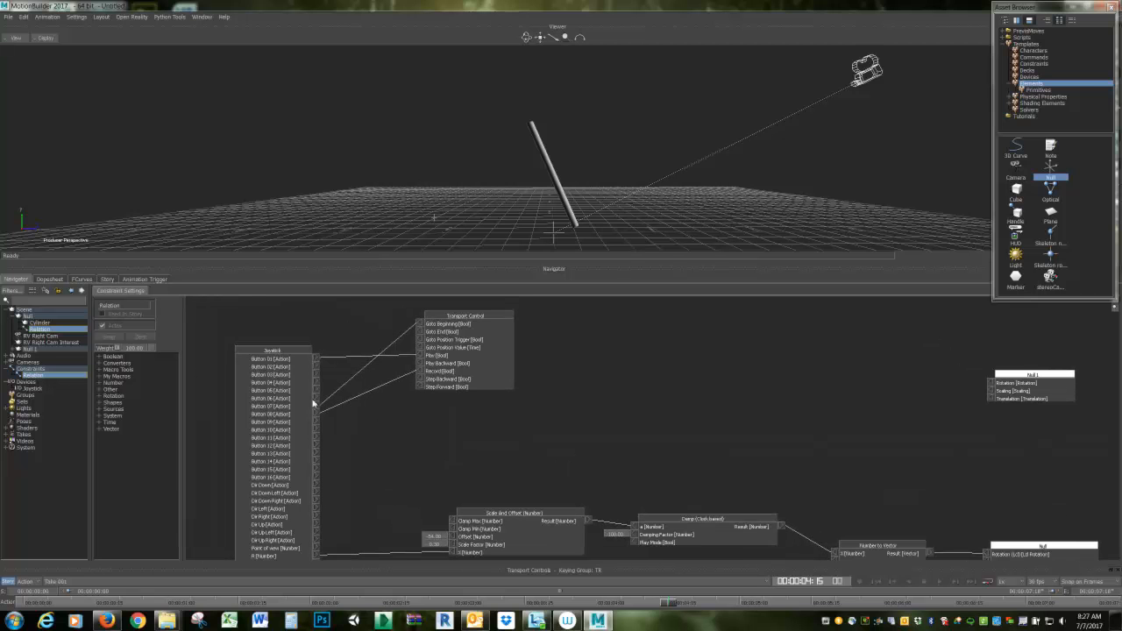
- Select the Null driven by the joystick and show its Rotation curves in a floating FCurves window
{"action": "left_click", "coordinate": [35, 324]}
{"action": "left_click", "coordinate": [35, 316]}
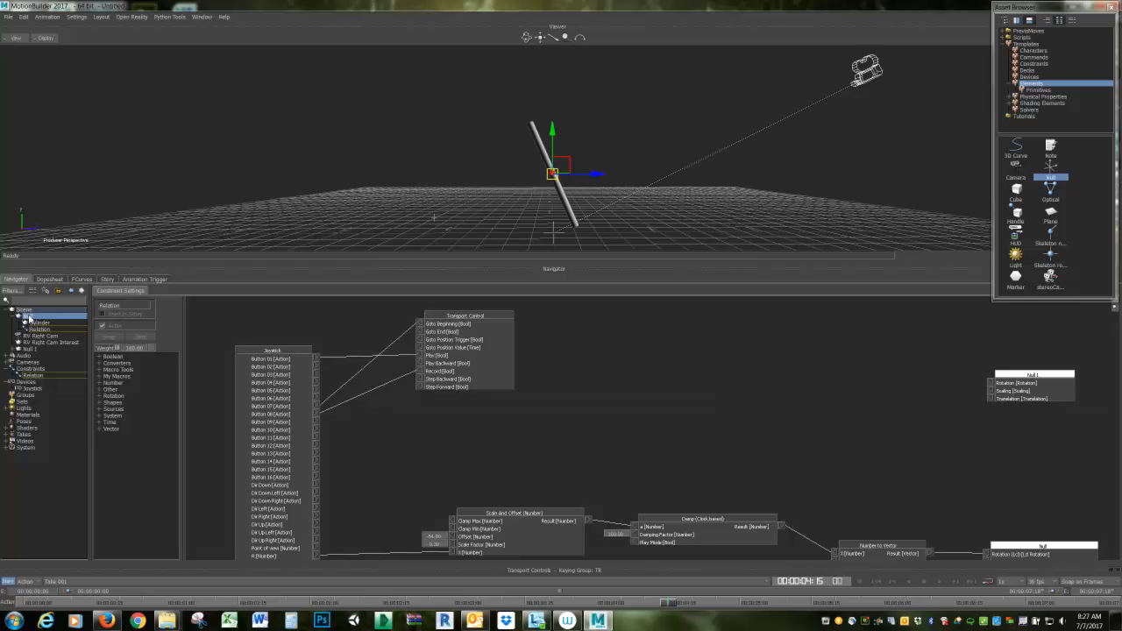
{"action": "left_click_drag", "start_coordinate": [1121, 122], "coordinate": [559, 5]}
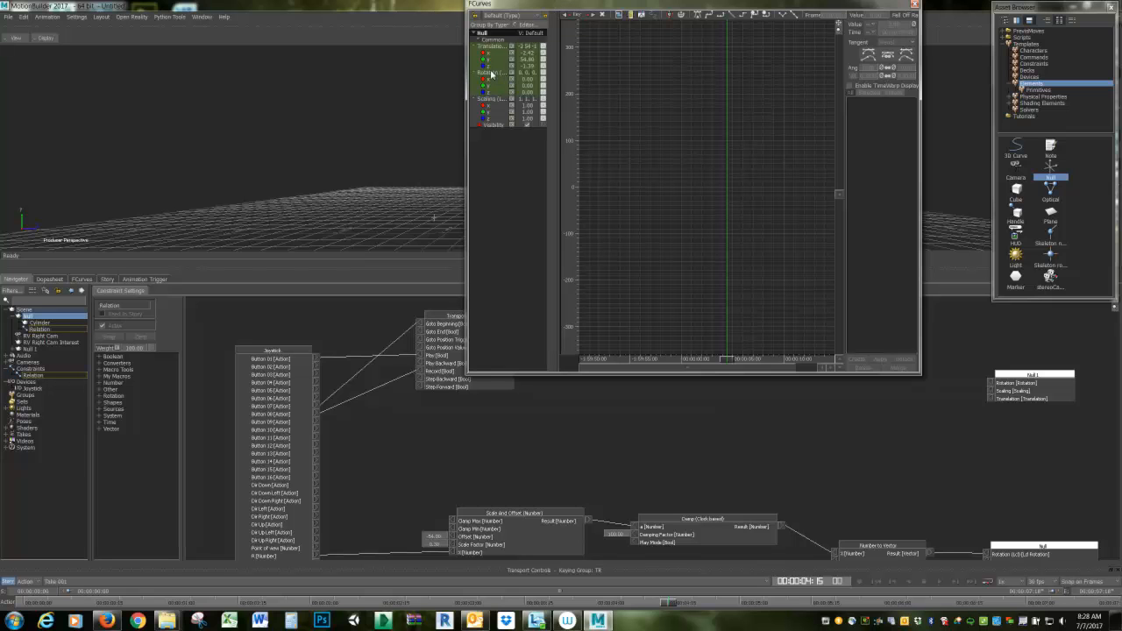
{"action": "left_click", "coordinate": [491, 74]}
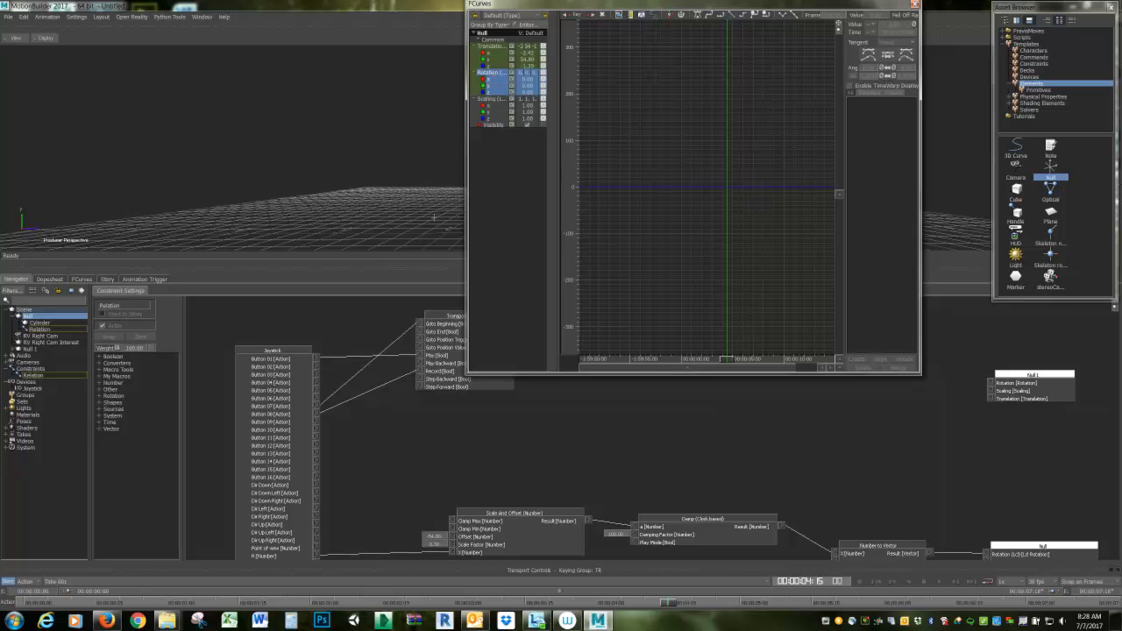
- Plot the Null's selected Rotation properties to keys at 30 FPS and arrange the floating windows so the model stays in view
{"action": "left_click_drag", "start_coordinate": [1121, 383], "coordinate": [358, 12]}
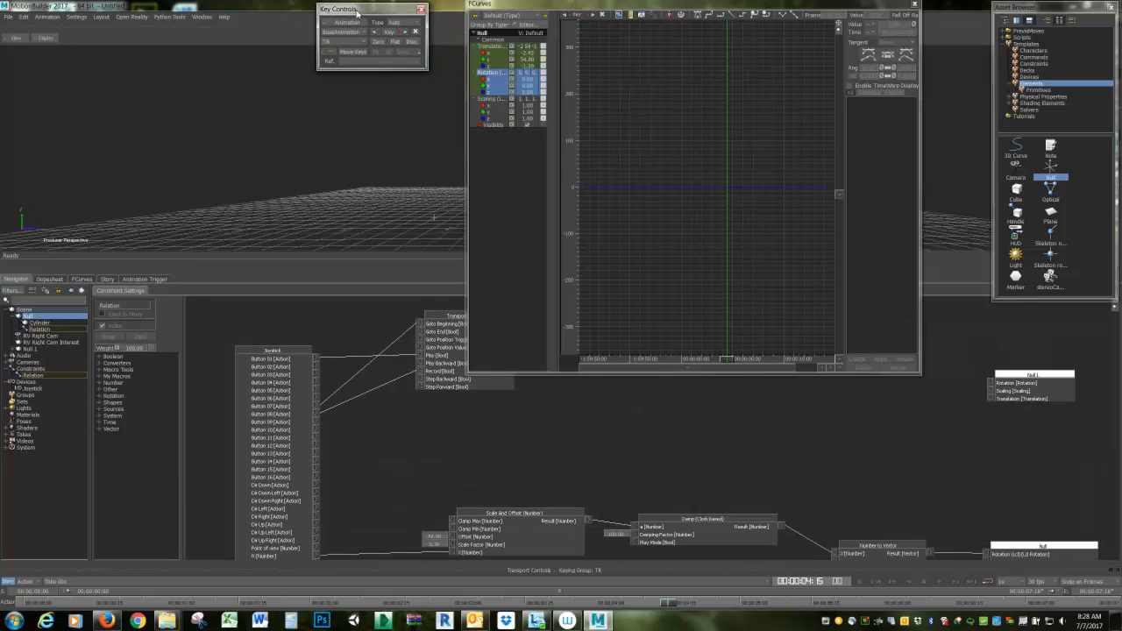
{"action": "mouse_move", "coordinate": [379, 70]}
{"action": "left_mouse_down"}
{"action": "mouse_move", "coordinate": [388, 183]}
{"action": "mouse_move", "coordinate": [388, 74]}
{"action": "left_mouse_up"}
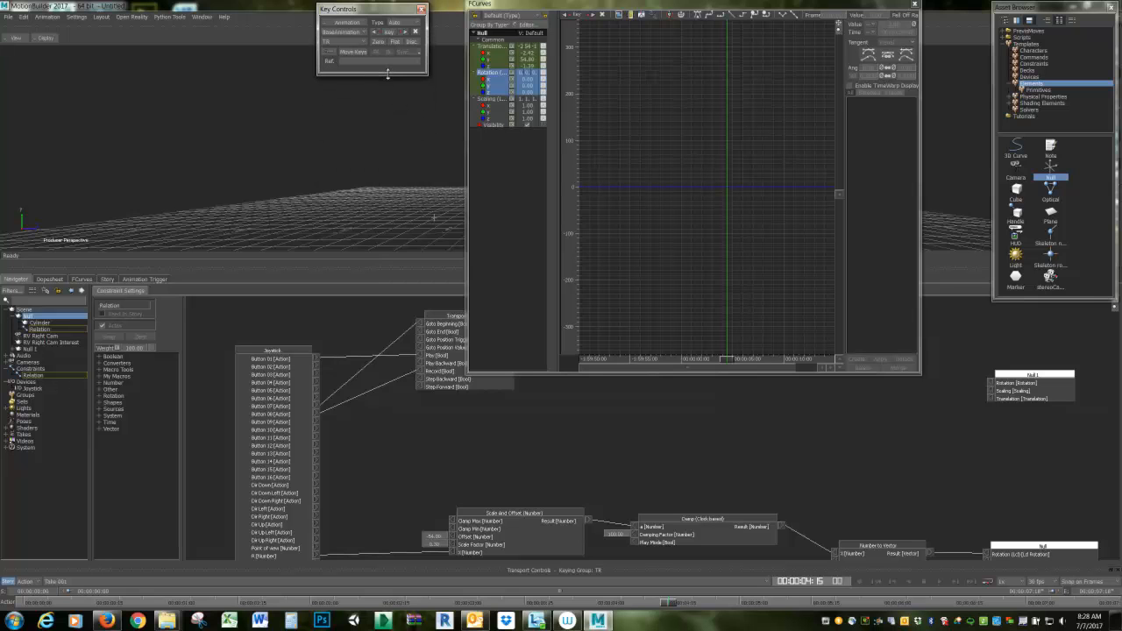
{"action": "left_click", "coordinate": [346, 24]}
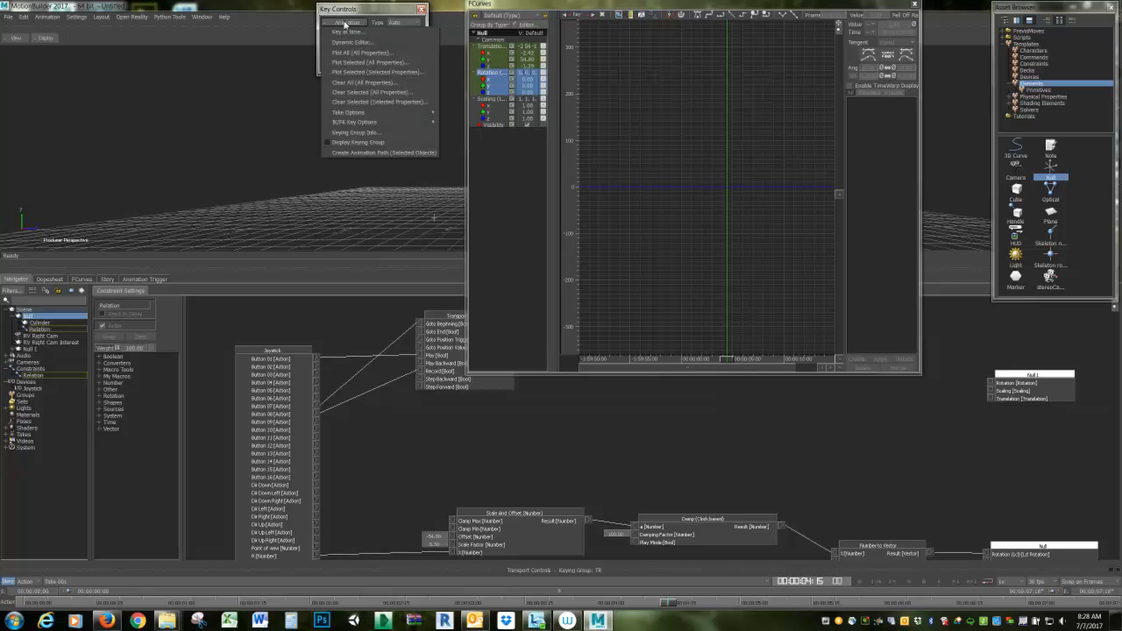
{"action": "left_click", "coordinate": [354, 73]}
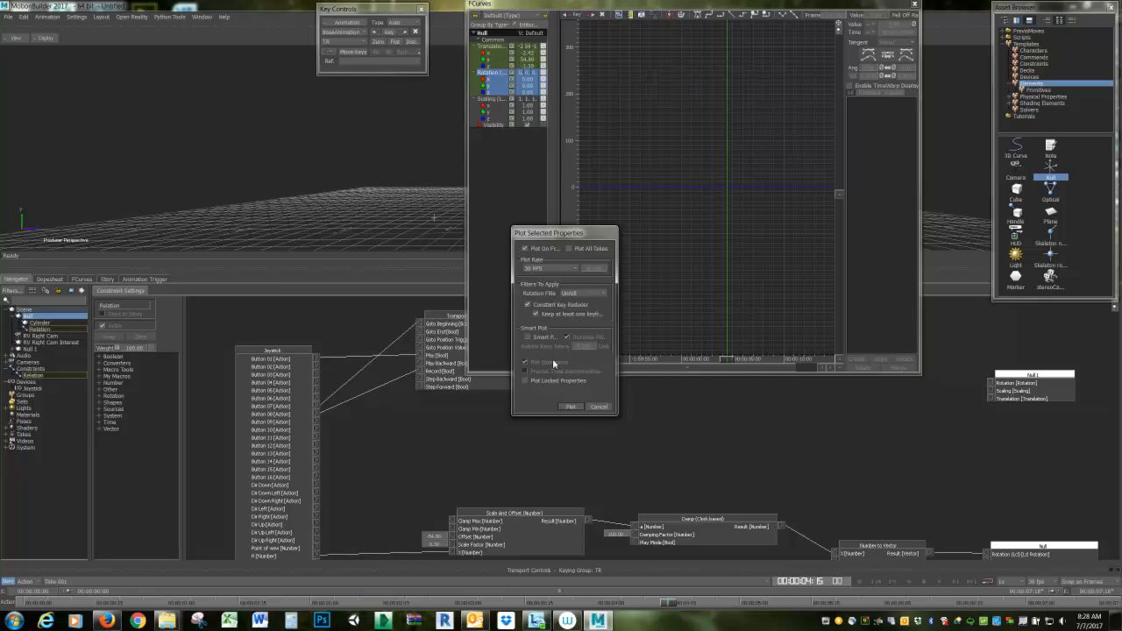
{"action": "left_click", "coordinate": [571, 406]}
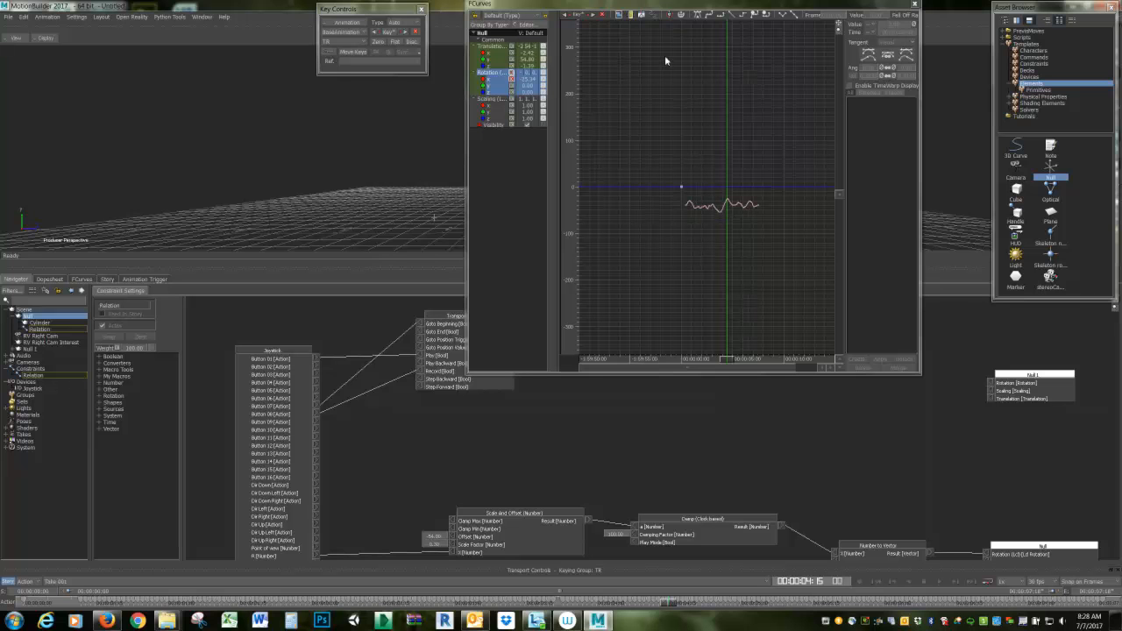
{"action": "left_click_drag", "start_coordinate": [668, 8], "coordinate": [854, 9]}
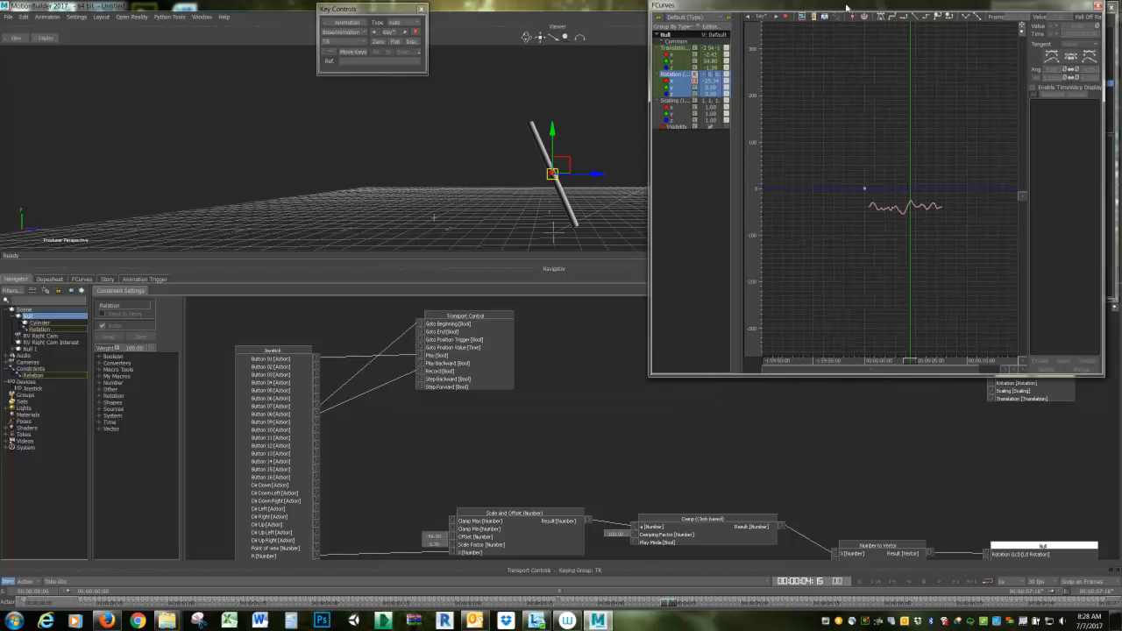
{"action": "left_click_drag", "start_coordinate": [390, 8], "coordinate": [1121, 53]}
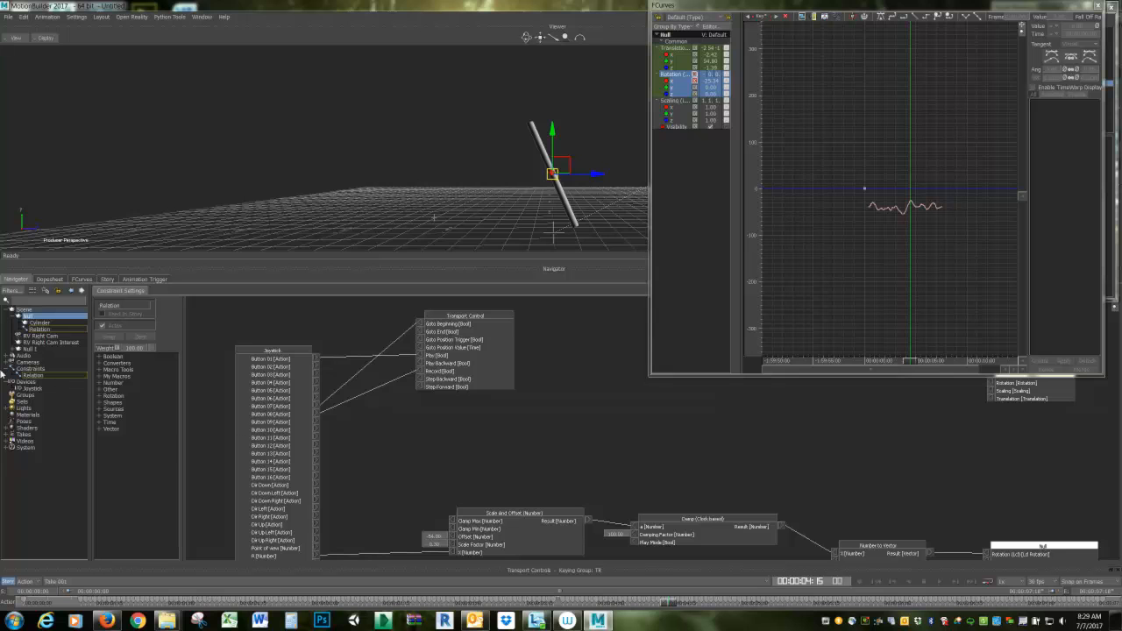
- Select the Relation constraint and switch its Active state off and on again
{"action": "left_click", "coordinate": [39, 378]}
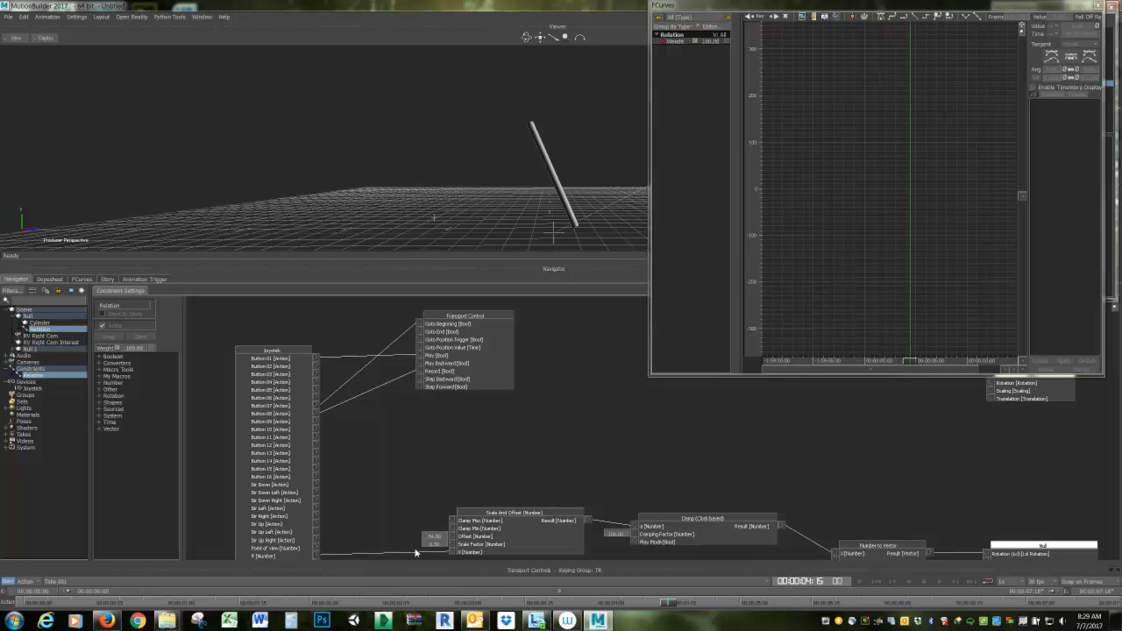
{"action": "left_click", "coordinate": [1029, 551]}
{"action": "left_click", "coordinate": [102, 326]}
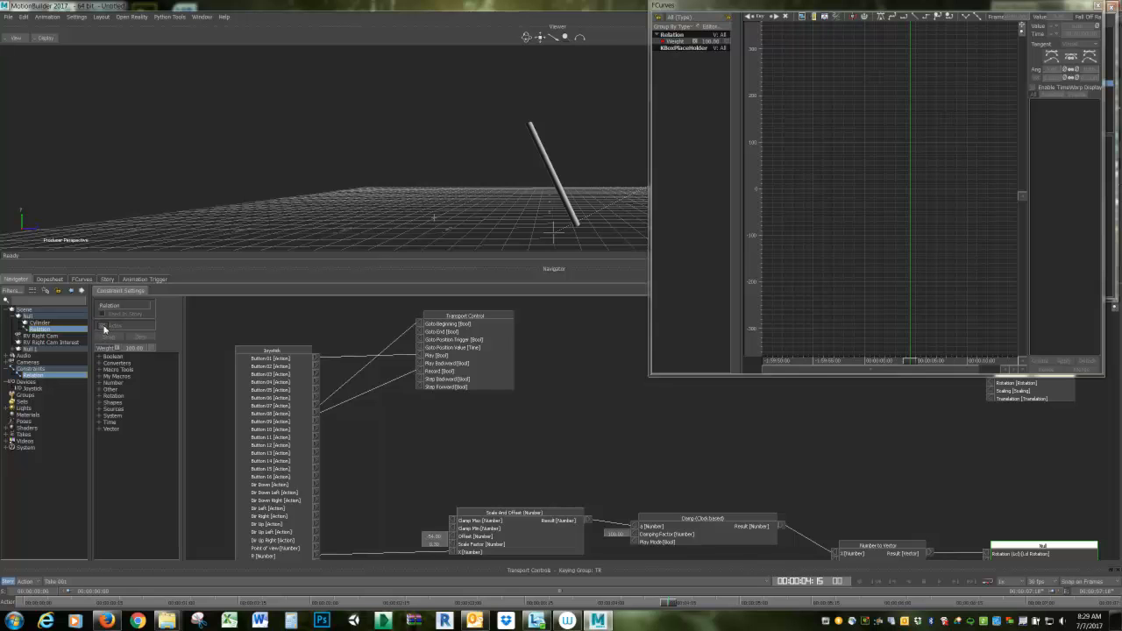
{"action": "left_click", "coordinate": [103, 326]}
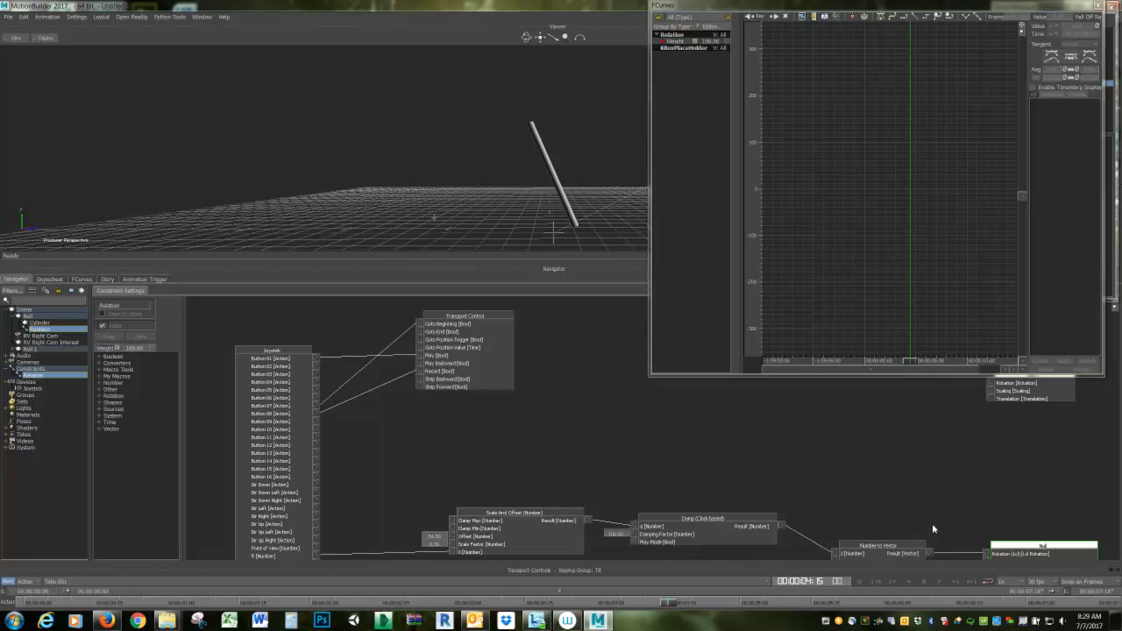
- Disconnect the Number to Vector result from the Null's local Rotation input and connect it again
{"action": "right_click", "coordinate": [987, 555]}
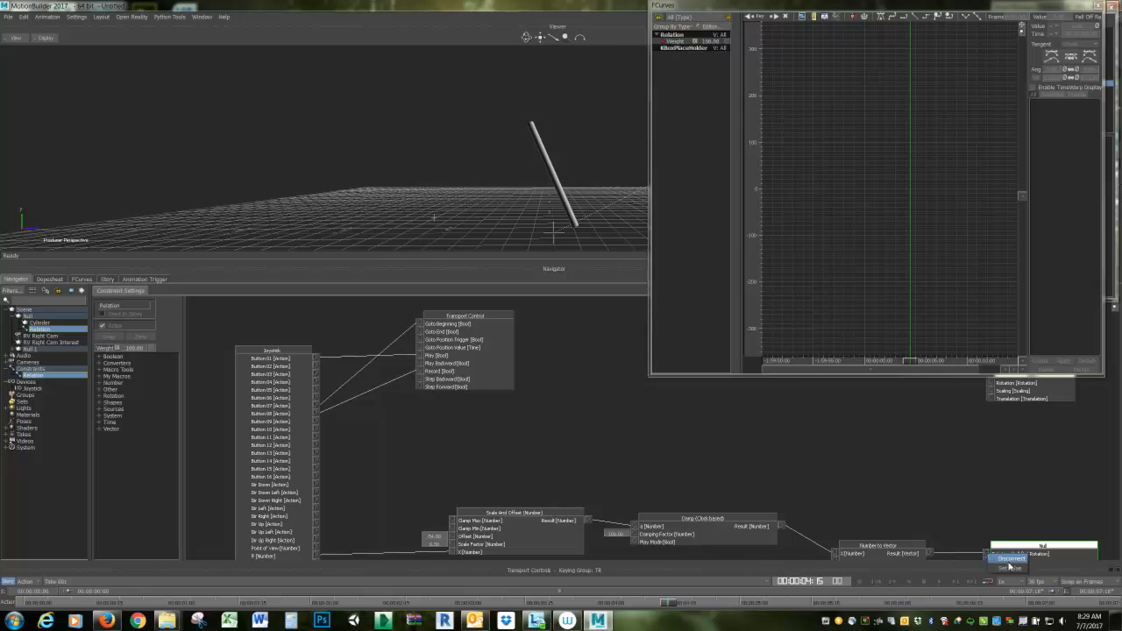
{"action": "left_click", "coordinate": [1010, 559]}
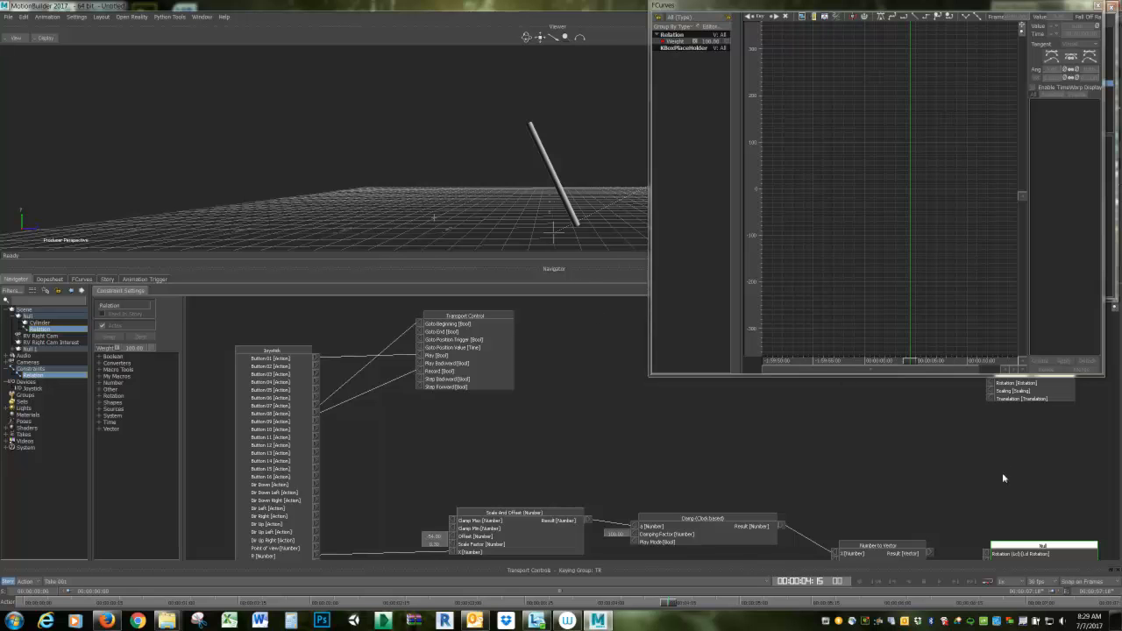
{"action": "left_click", "coordinate": [930, 554]}
{"action": "left_click_drag", "start_coordinate": [986, 554], "coordinate": [987, 554]}
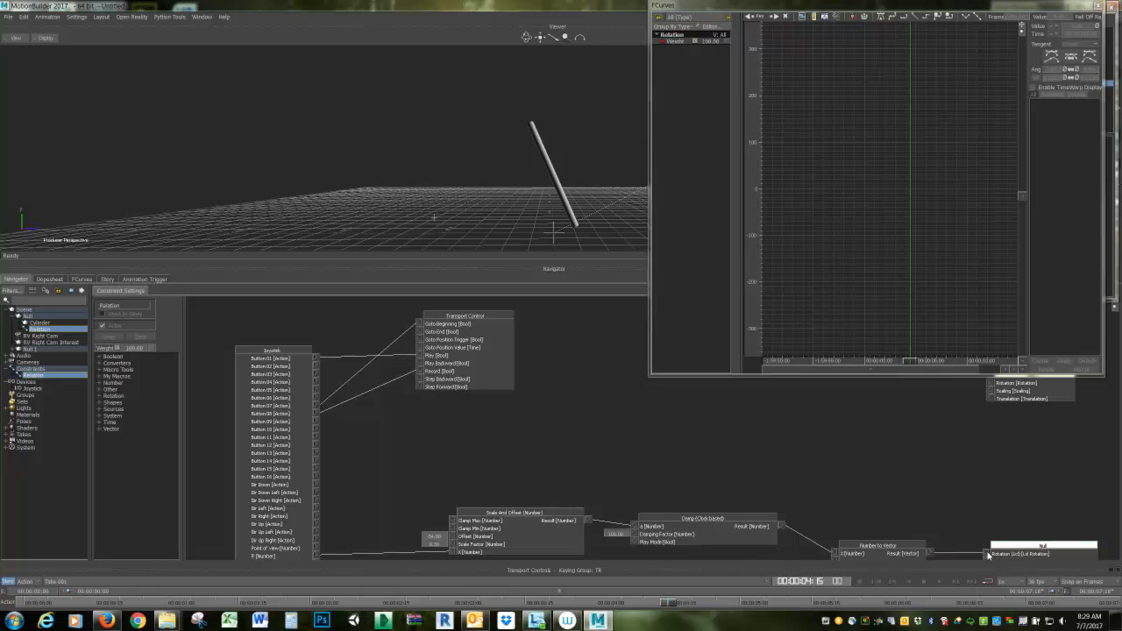
- Deactivate the Relation constraint, reselect the Null and scrub through its plotted rotation curve
{"action": "left_click", "coordinate": [102, 325]}
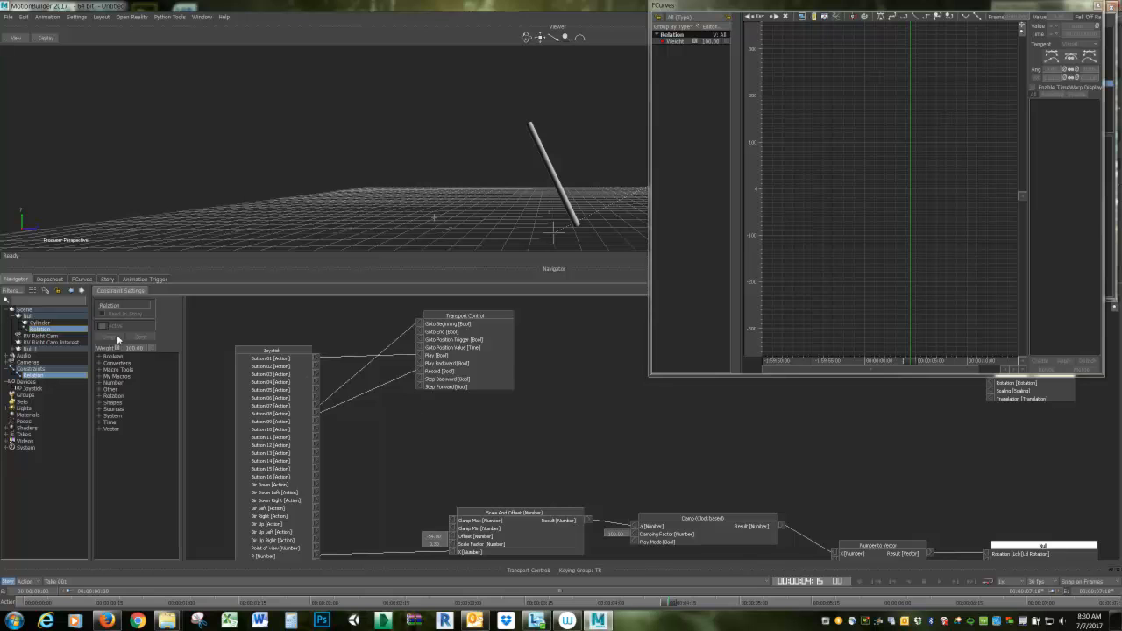
{"action": "left_click", "coordinate": [28, 316]}
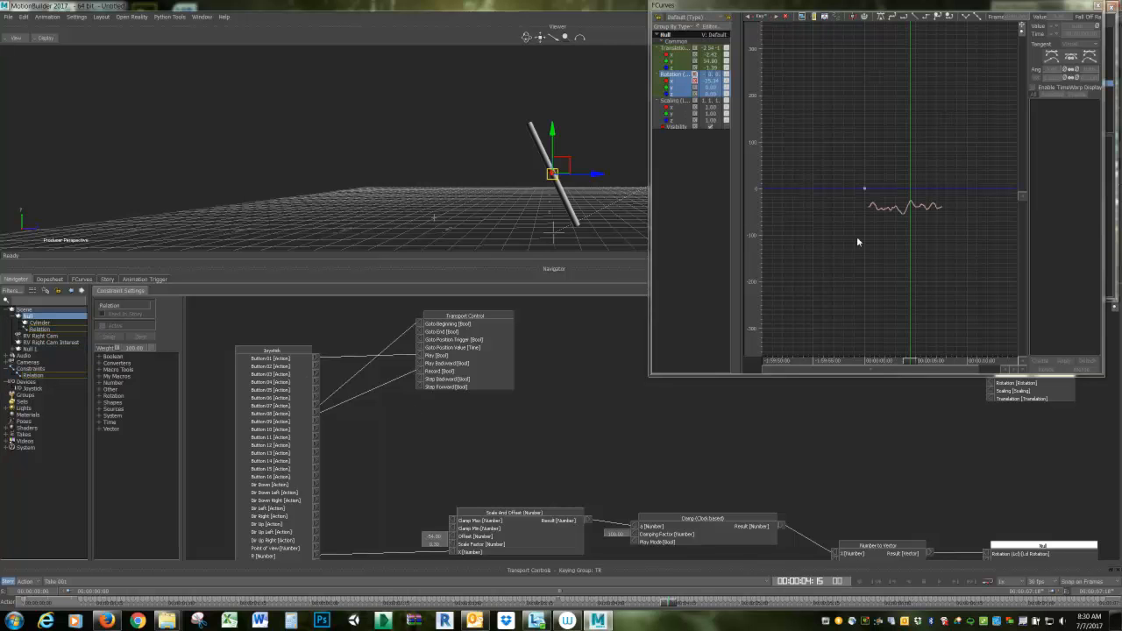
{"action": "left_click_drag", "start_coordinate": [879, 199], "coordinate": [1055, 230], "text": "ctrl"}
{"action": "left_click_drag", "start_coordinate": [930, 240], "coordinate": [980, 335], "text": "ctrl"}
{"action": "left_click_drag", "start_coordinate": [931, 216], "coordinate": [866, 203], "text": "shift"}
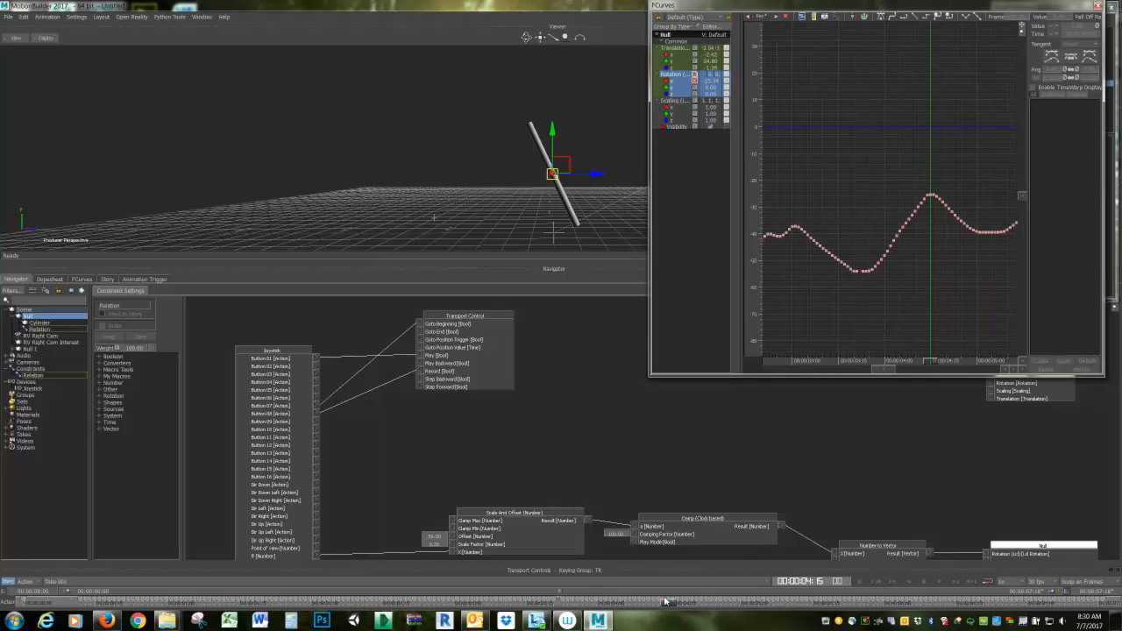
{"action": "left_click_drag", "start_coordinate": [668, 605], "coordinate": [627, 549]}
{"action": "left_click_drag", "start_coordinate": [953, 214], "coordinate": [824, 172], "text": "ctrl"}
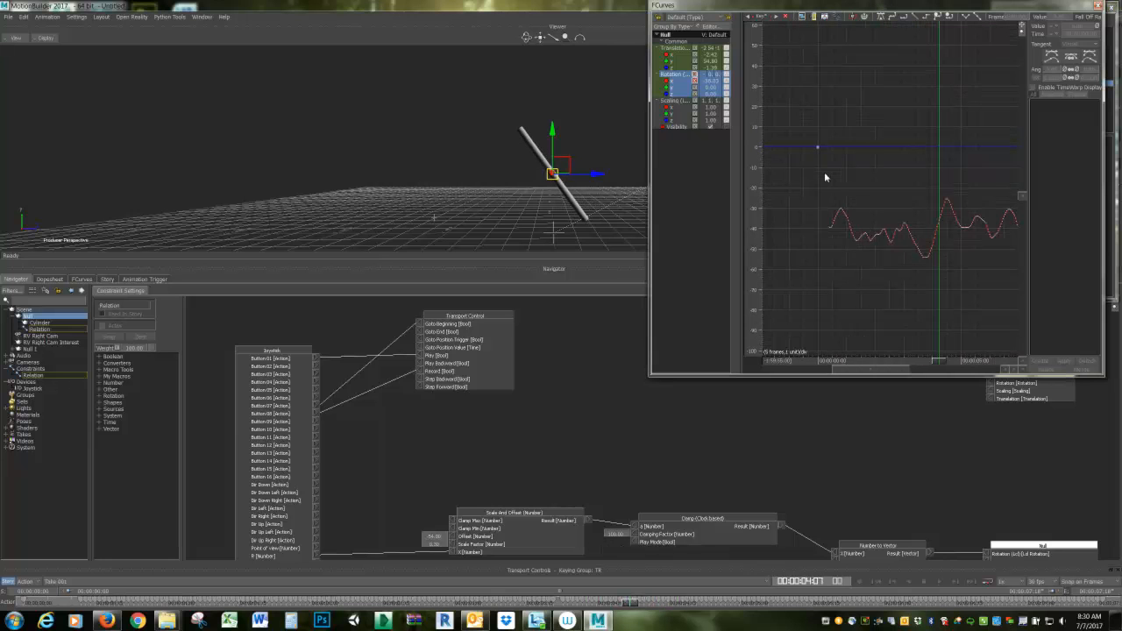
{"action": "left_click_drag", "start_coordinate": [988, 188], "coordinate": [948, 191], "text": "shift"}
- Select all plotted keys of the Null's rotation curve and open an enlarged Filters window beside the curves
{"action": "left_click_drag", "start_coordinate": [790, 186], "coordinate": [1014, 285]}
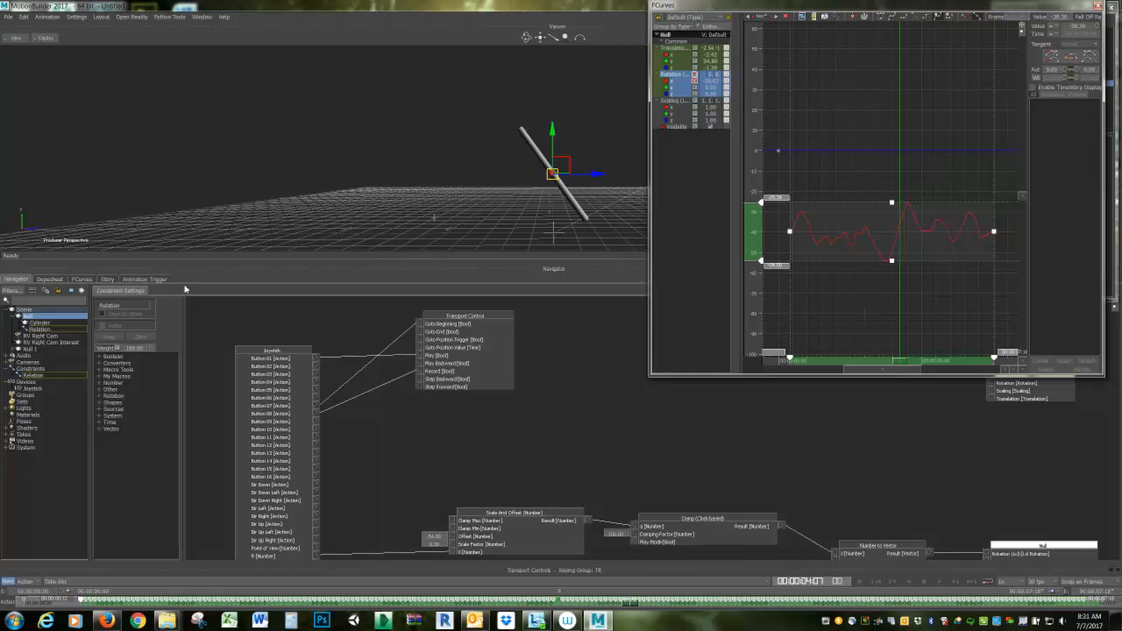
{"action": "left_click_drag", "start_coordinate": [944, 7], "coordinate": [836, 5]}
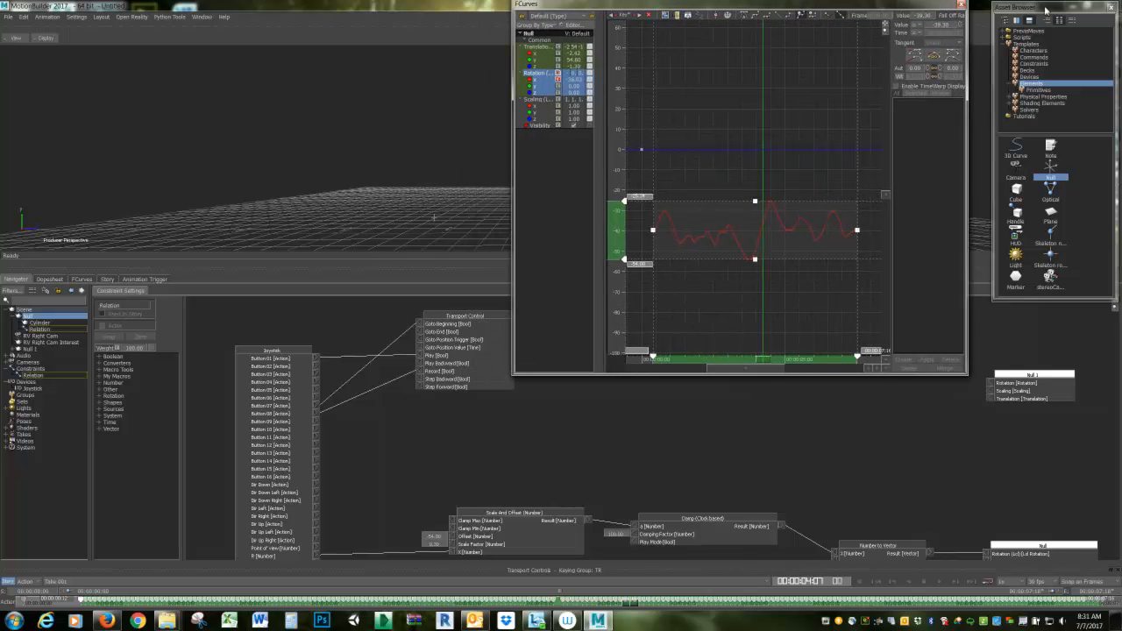
{"action": "left_click", "coordinate": [200, 17]}
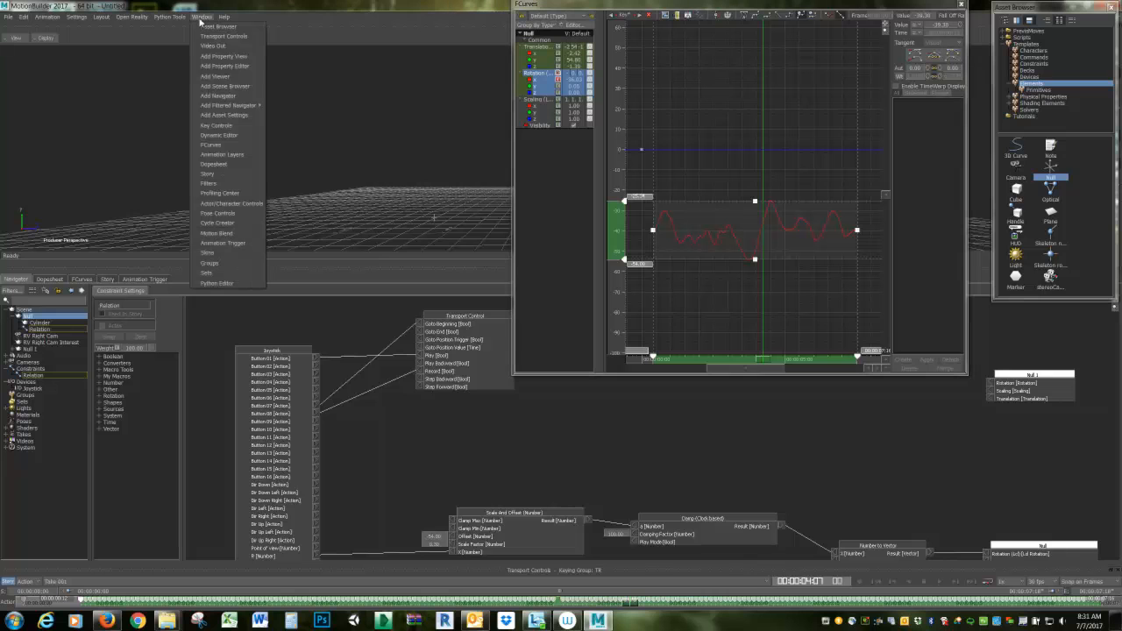
{"action": "left_click", "coordinate": [214, 184]}
{"action": "left_click_drag", "start_coordinate": [230, 215], "coordinate": [381, 5]}
{"action": "left_click_drag", "start_coordinate": [643, 182], "coordinate": [881, 296]}
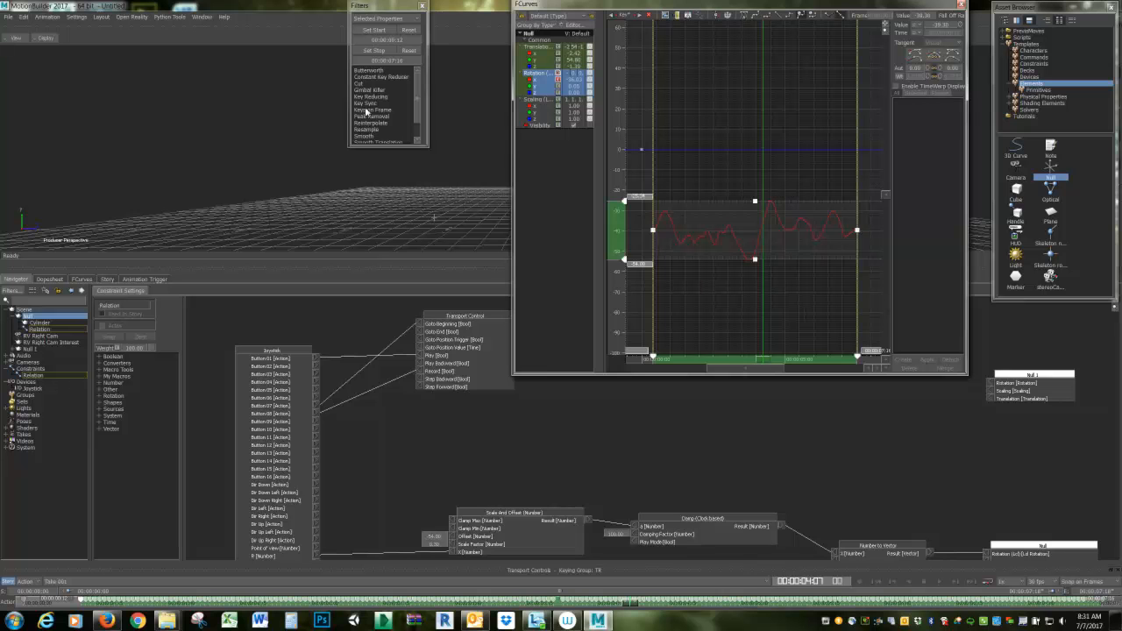
{"action": "left_click_drag", "start_coordinate": [379, 146], "coordinate": [383, 210]}
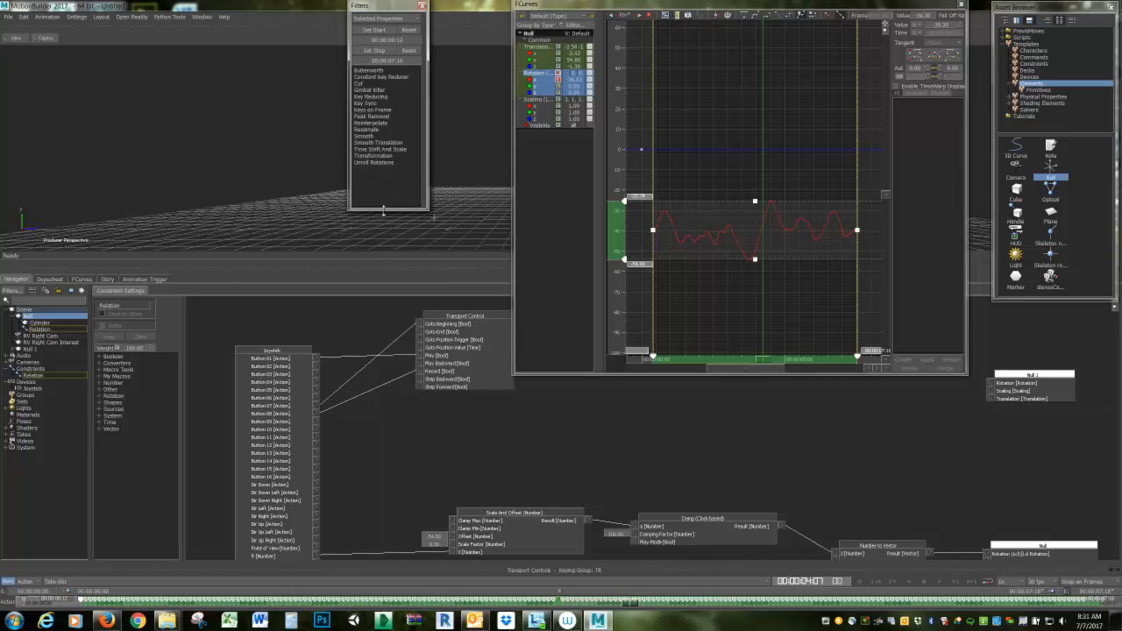
- Preview and accept a Key Reducing filter with a precision of 1.00 on the rotation curve
{"action": "left_click", "coordinate": [370, 98]}
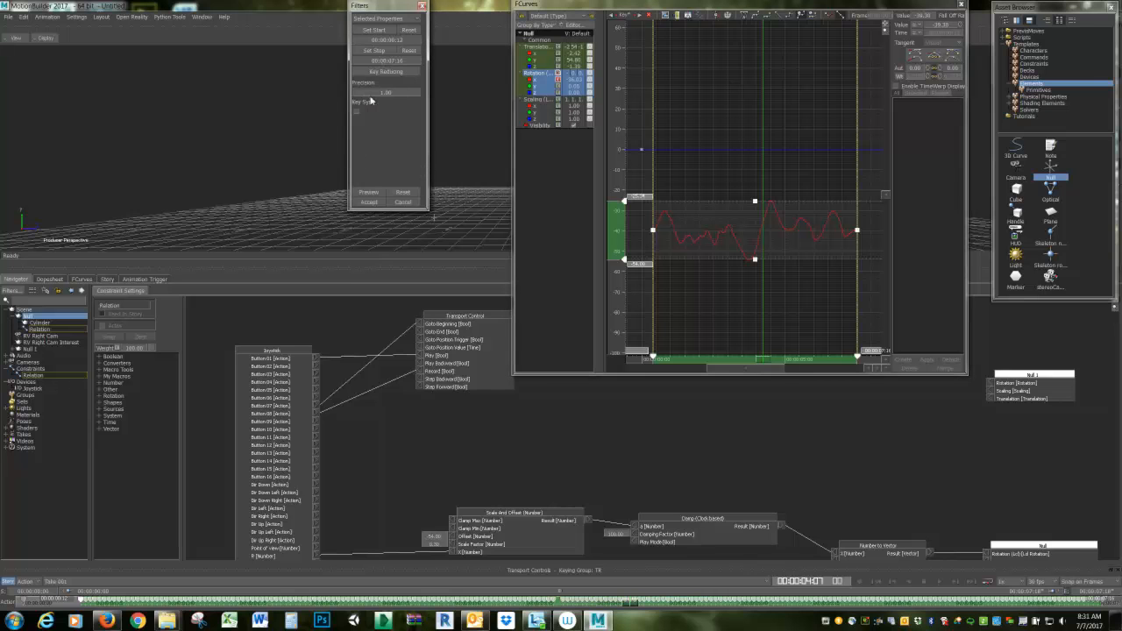
{"action": "left_click", "coordinate": [368, 193]}
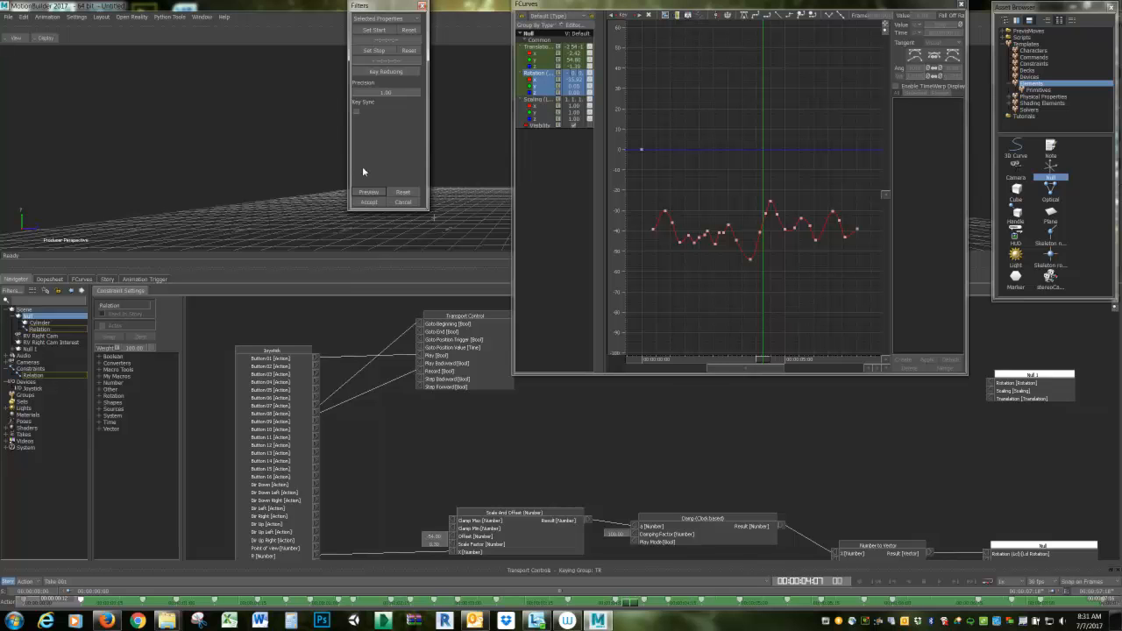
{"action": "left_click", "coordinate": [368, 203]}
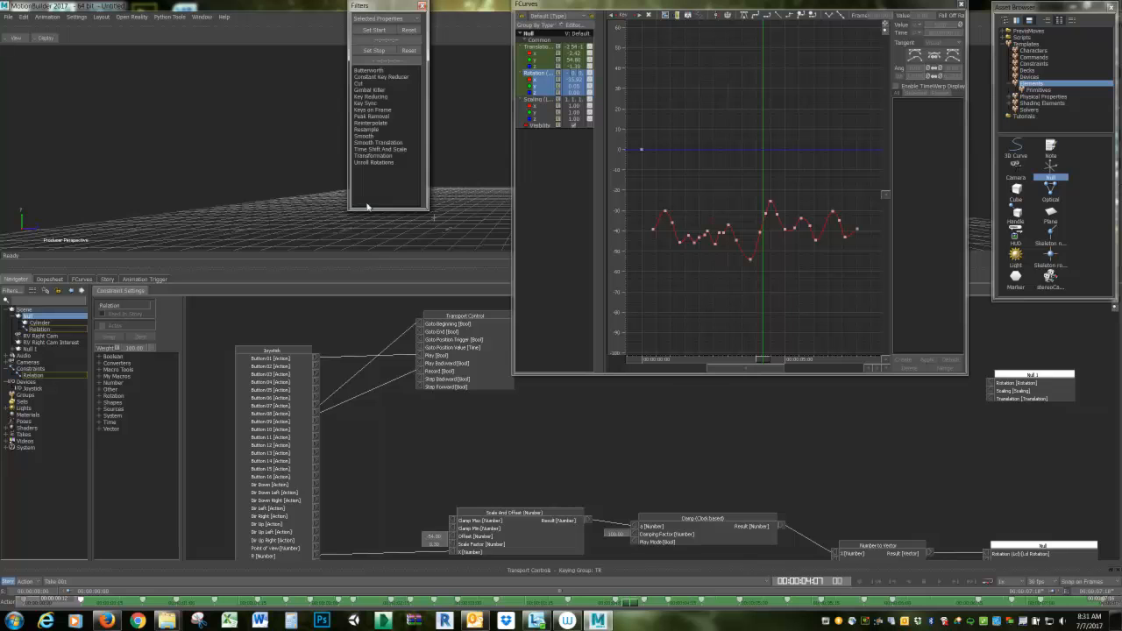
- Move the Filters window away, bring the reduced keys and the model into view, and play the animation briefly
{"action": "left_click_drag", "start_coordinate": [725, 204], "coordinate": [880, 244], "text": "ctrl"}
{"action": "left_click_drag", "start_coordinate": [747, 197], "coordinate": [612, 175], "text": "shift"}
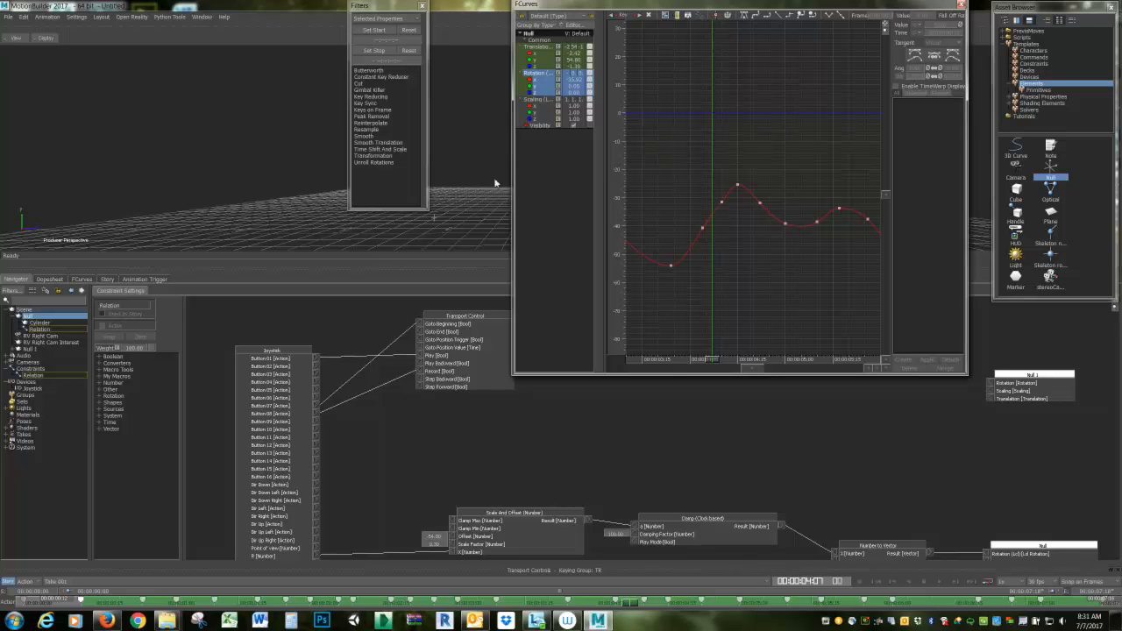
{"action": "left_click_drag", "start_coordinate": [406, 6], "coordinate": [1121, 132]}
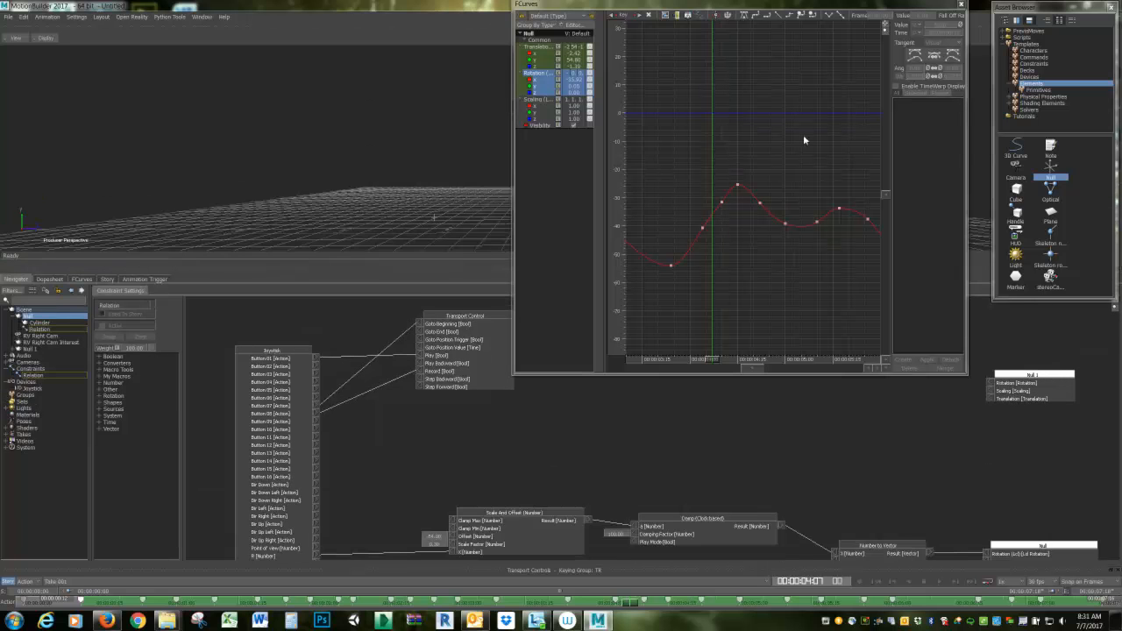
{"action": "left_click_drag", "start_coordinate": [458, 203], "coordinate": [263, 181], "text": "shift"}
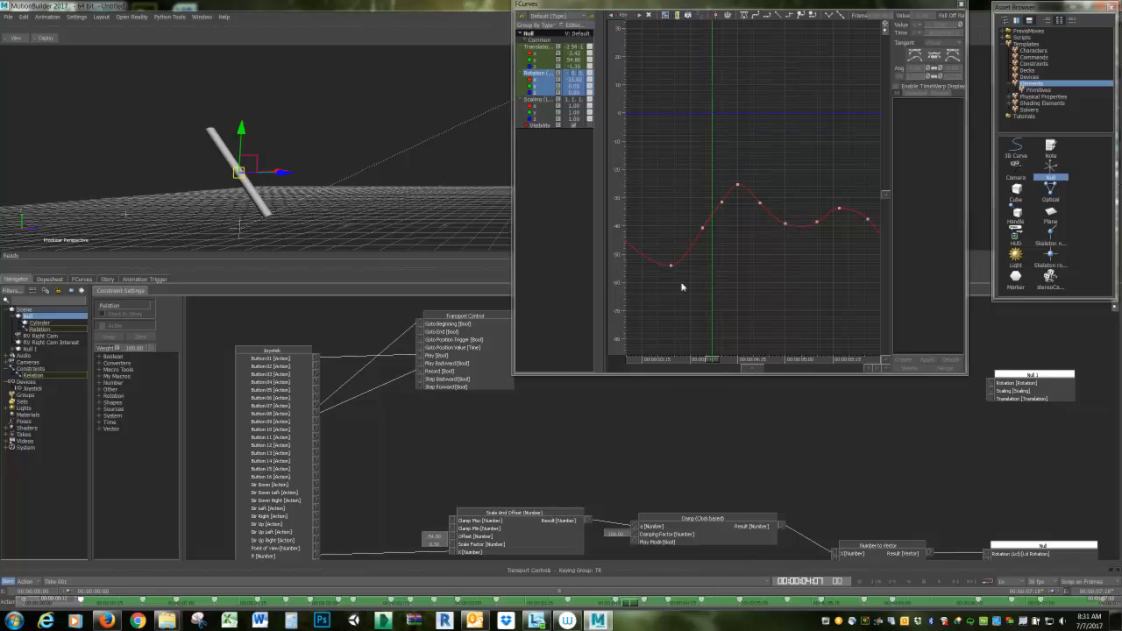
{"action": "key", "text": "ctrl+space"}
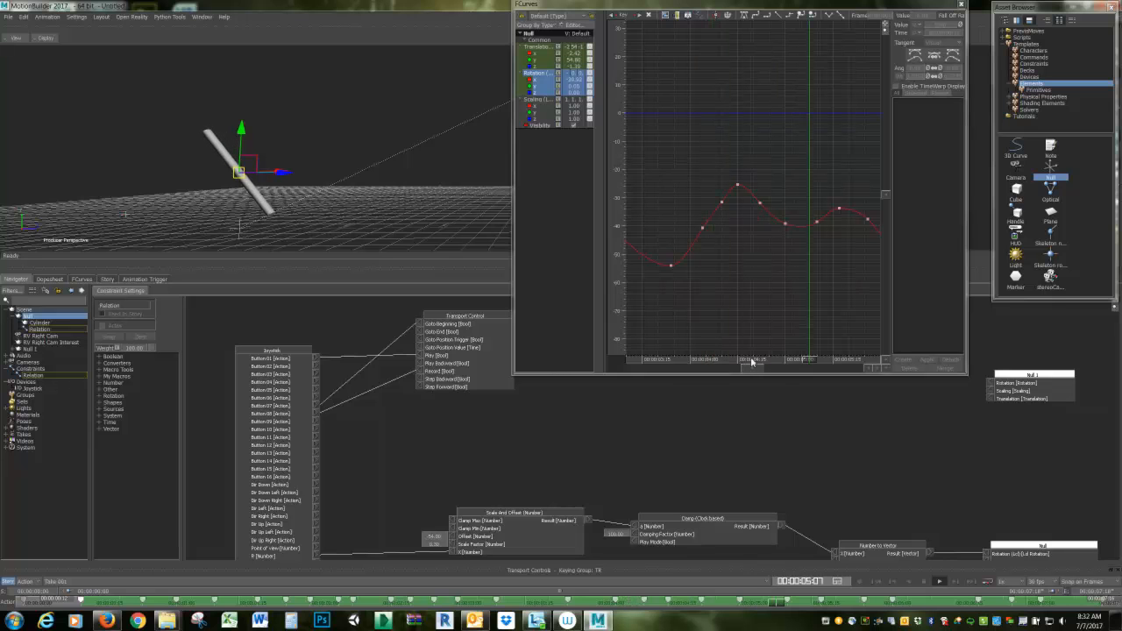
- Lower the rotation key at 4:04 to about -43 and the one near the current time to about -54, and delete the key just before the latter
{"action": "left_click_drag", "start_coordinate": [704, 230], "coordinate": [706, 239]}
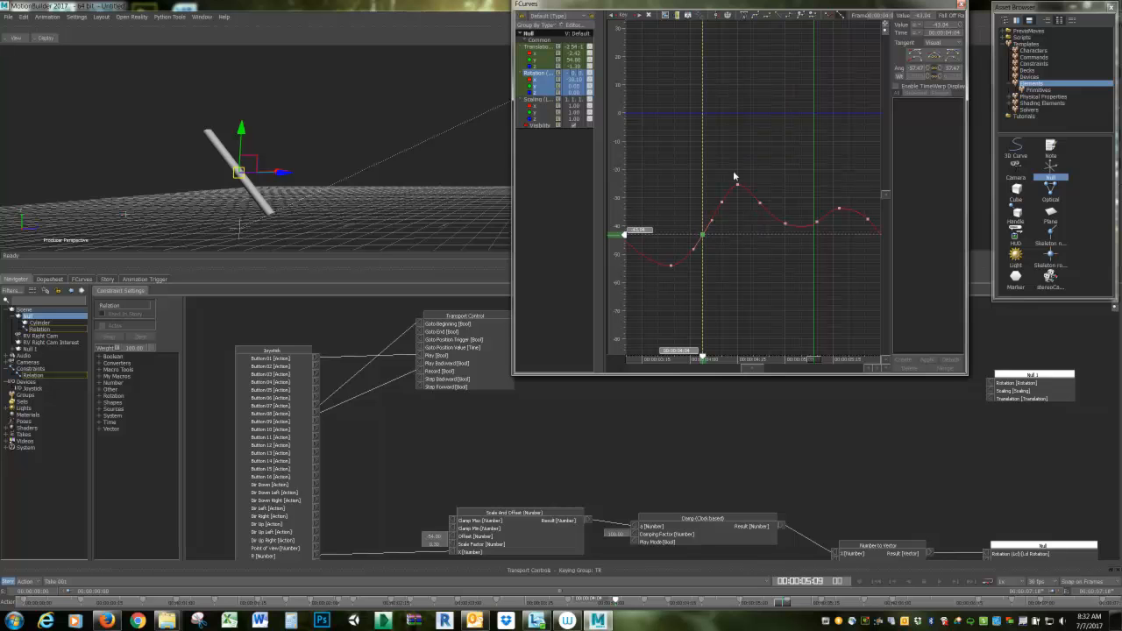
{"action": "left_click_drag", "start_coordinate": [810, 202], "coordinate": [807, 280]}
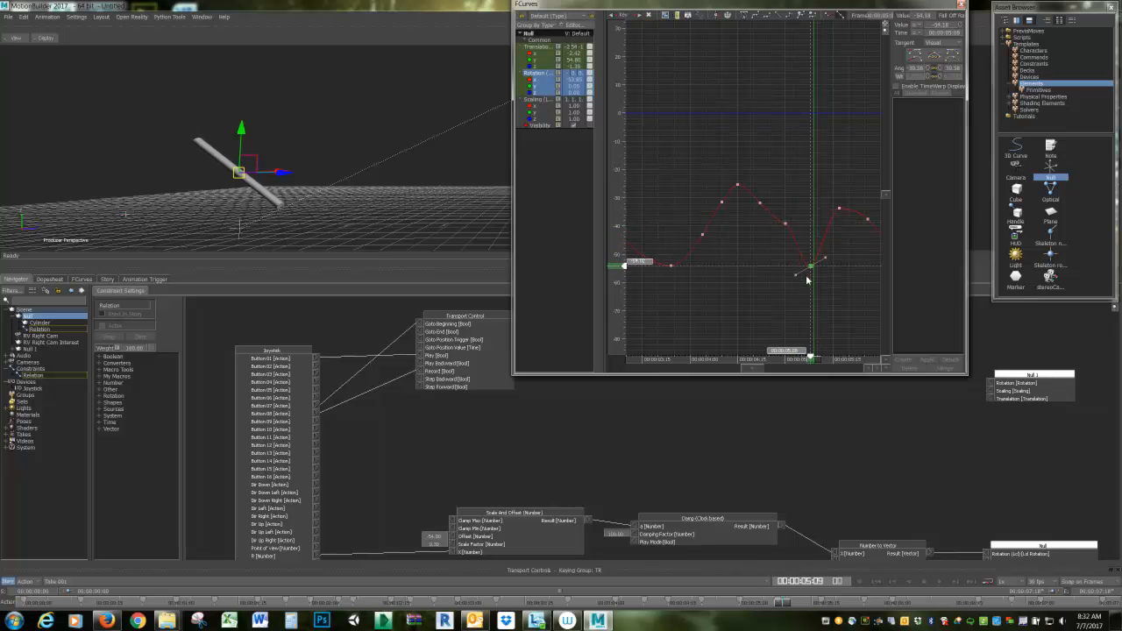
{"action": "left_click_drag", "start_coordinate": [796, 275], "coordinate": [785, 272]}
{"action": "left_click", "coordinate": [785, 224]}
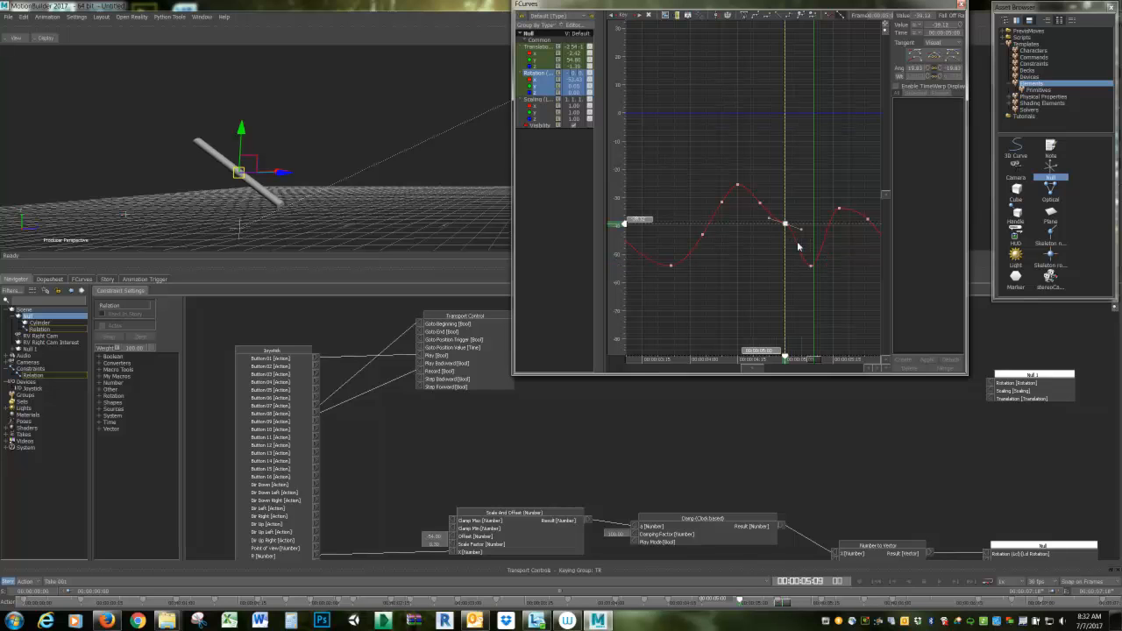
{"action": "key", "text": "Delete"}
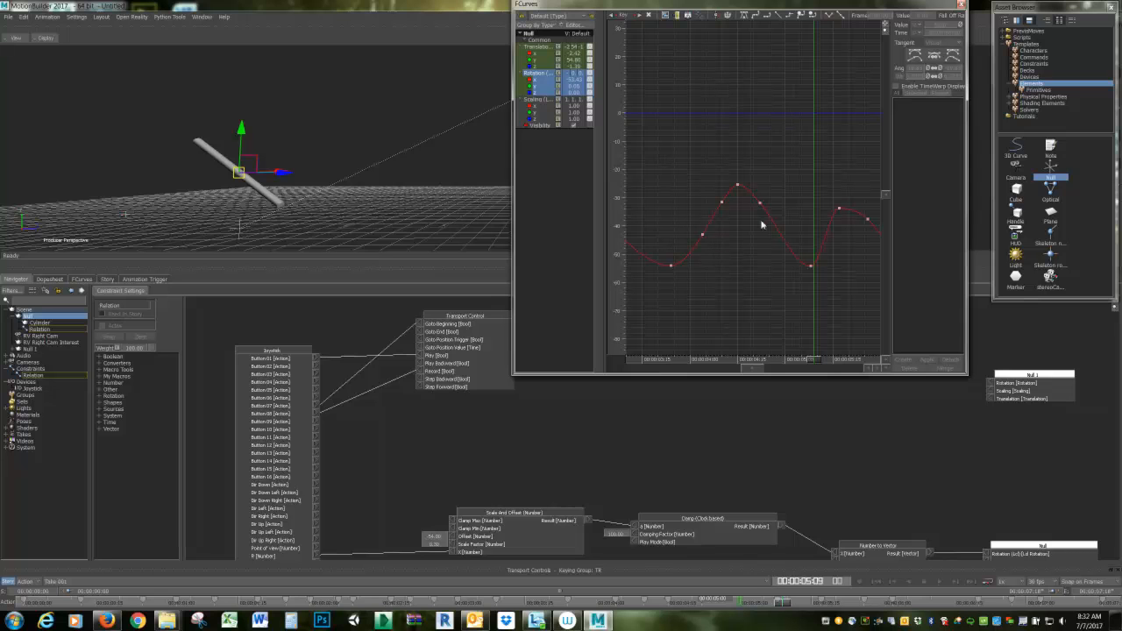
- Show the whole edited rotation curve and pick the Null 1 box in the Relation graph
{"action": "left_click_drag", "start_coordinate": [769, 201], "coordinate": [674, 146], "text": "ctrl"}
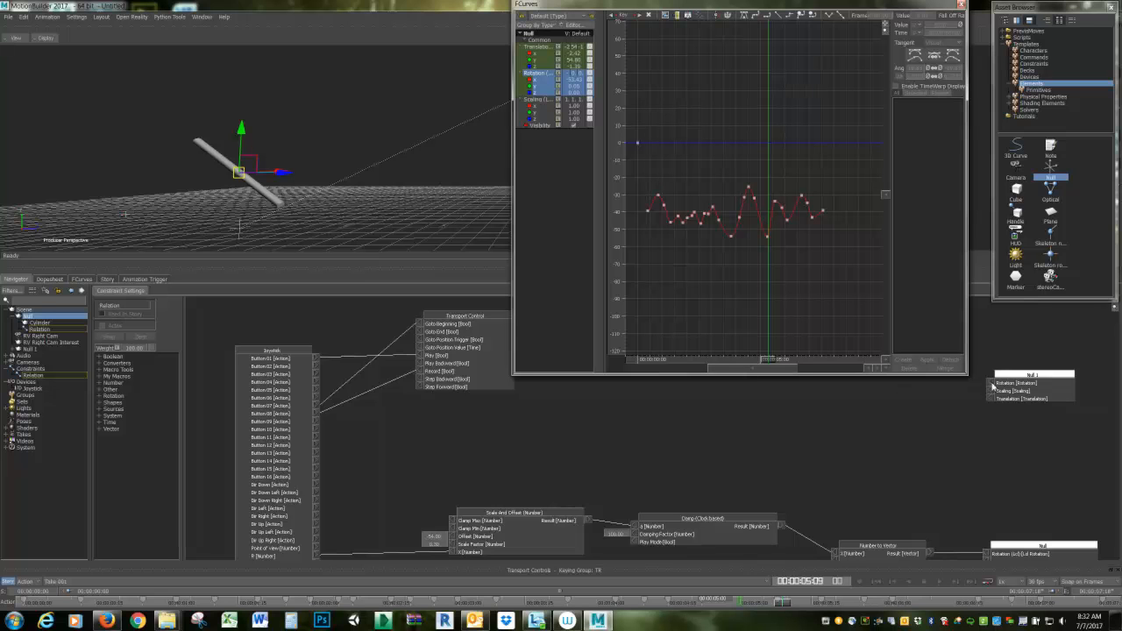
{"action": "left_click", "coordinate": [1018, 383]}
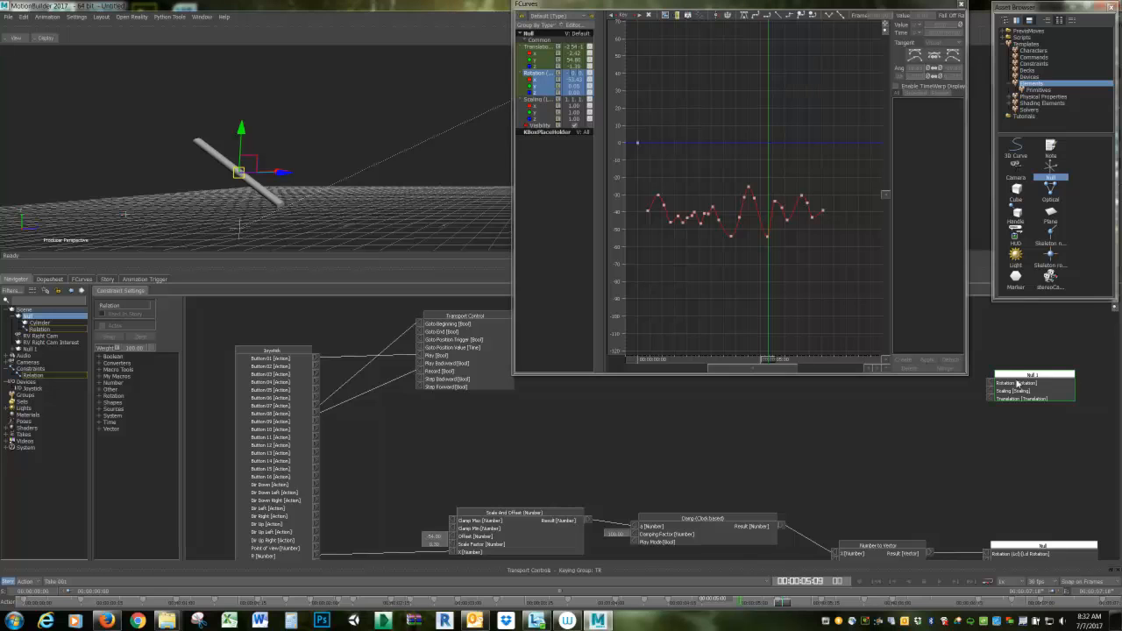